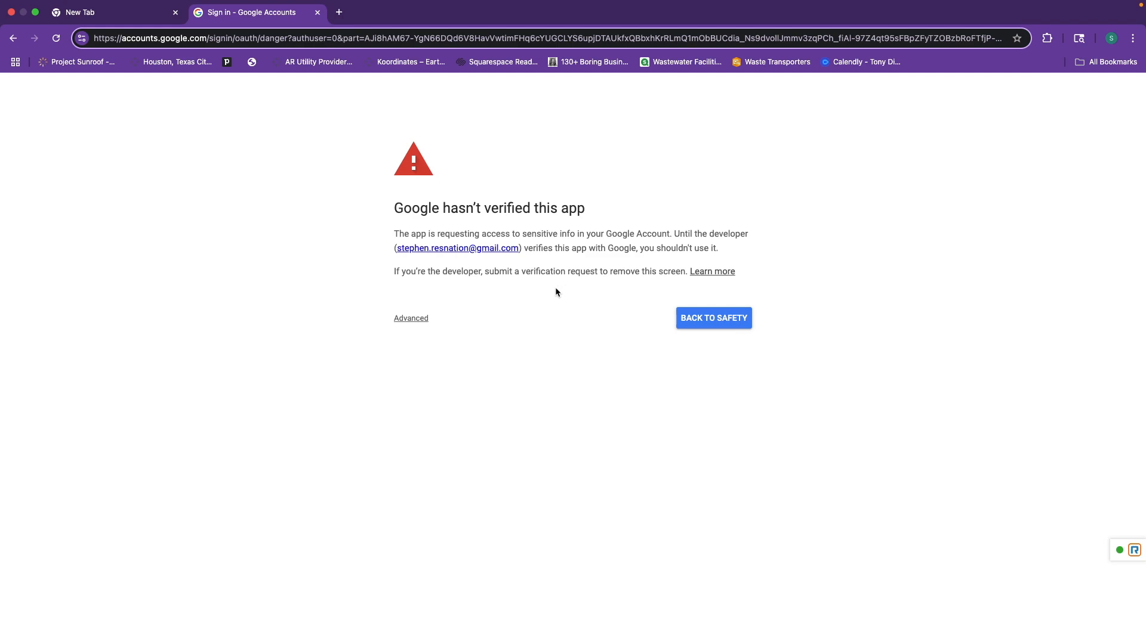
Choose Advanced and proceed to the unsafe Real Automate by LABS Intl app.
click(417, 319)
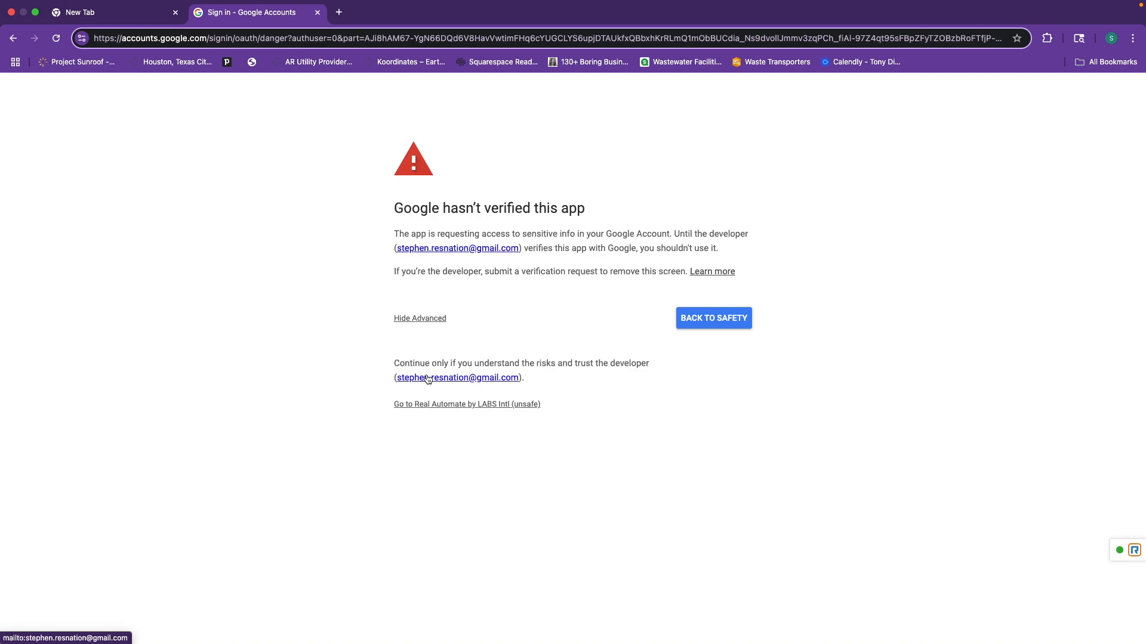
click(470, 405)
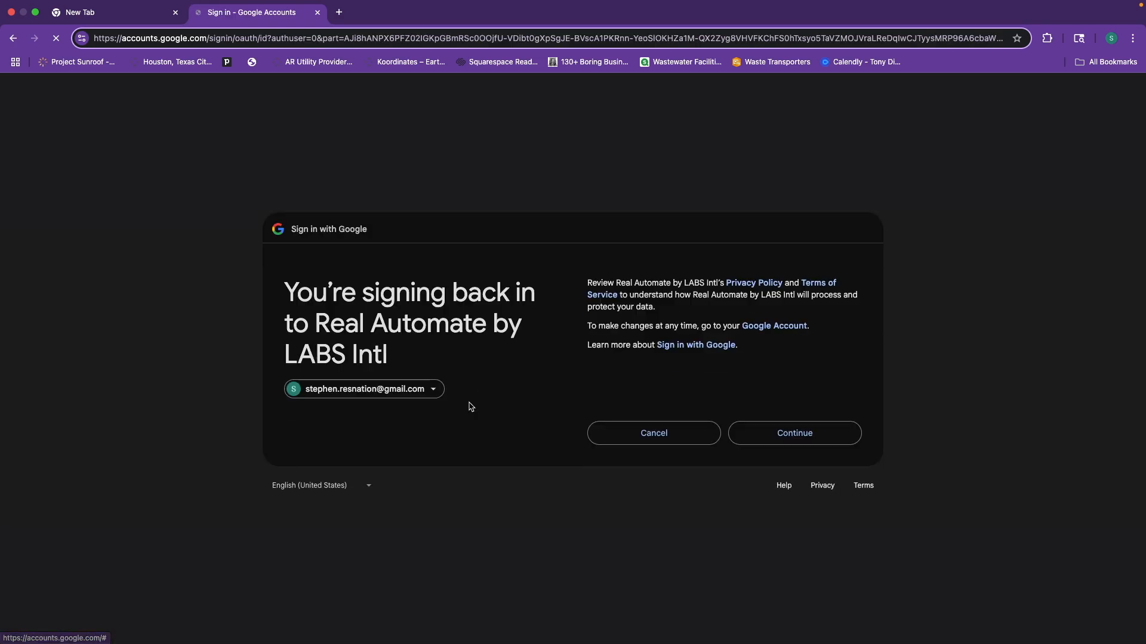
Confirm sign-in to Real Automate and open the 'Labs Automate Template (Copy Me)' Airtable base.
click(795, 434)
scroll(819, 449, down, 2)
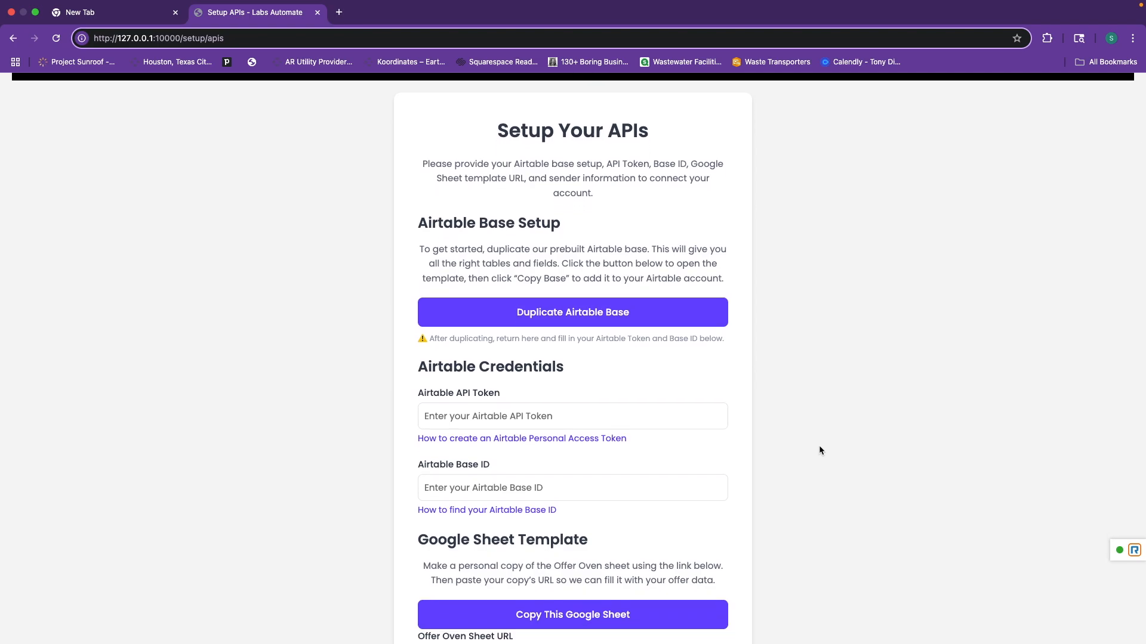
scroll(776, 427, down, 1)
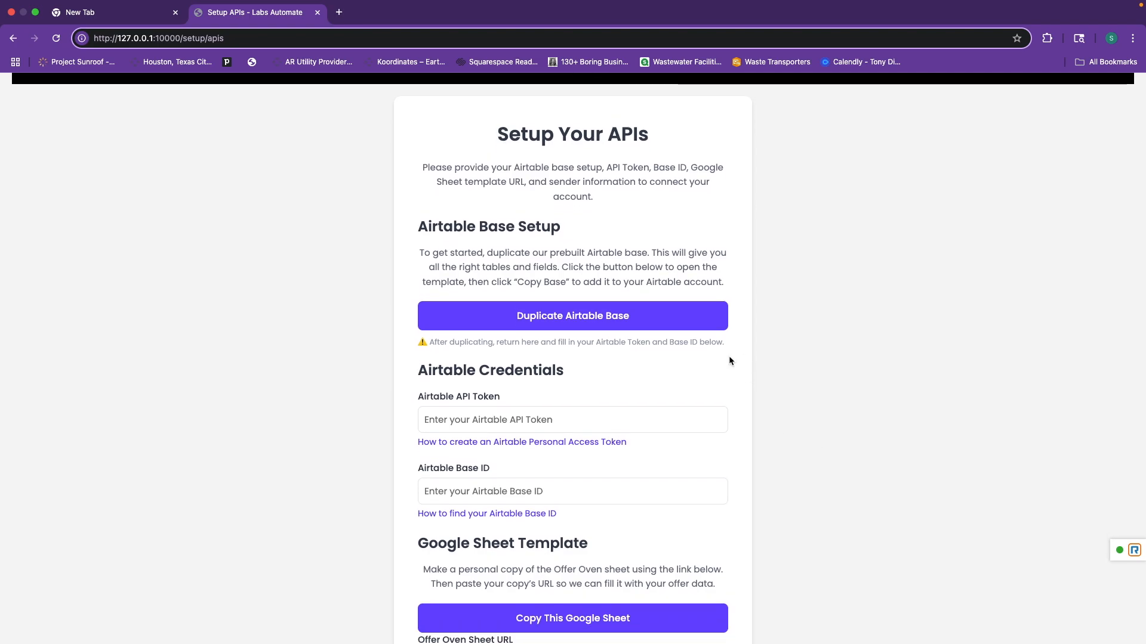
click(589, 322)
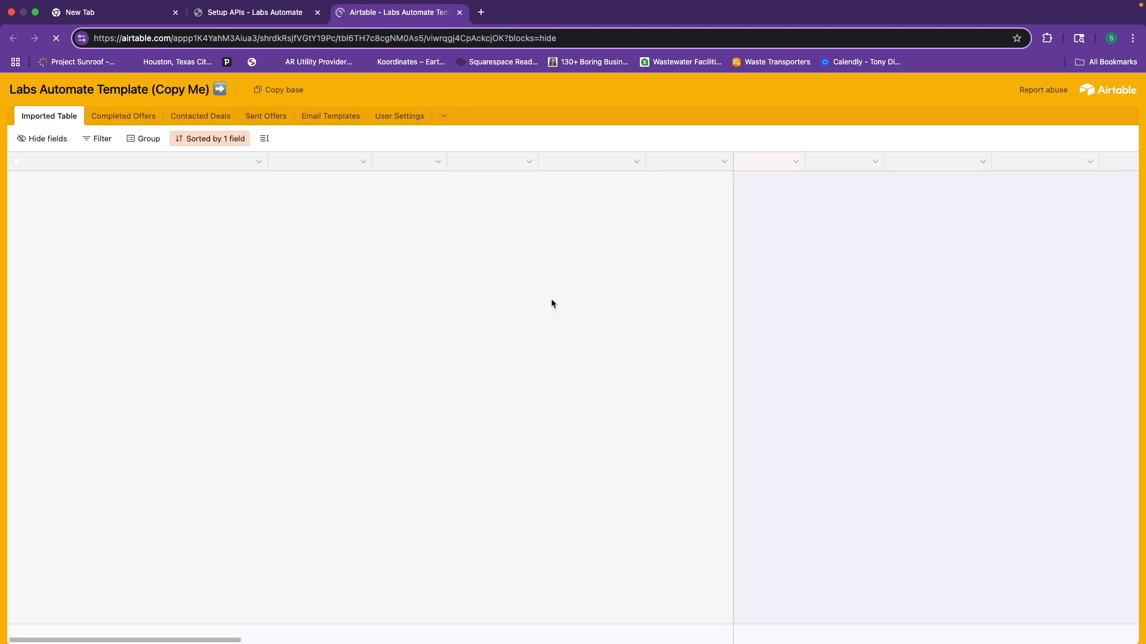
Copy the shared template base into My First Workspace.
click(273, 99)
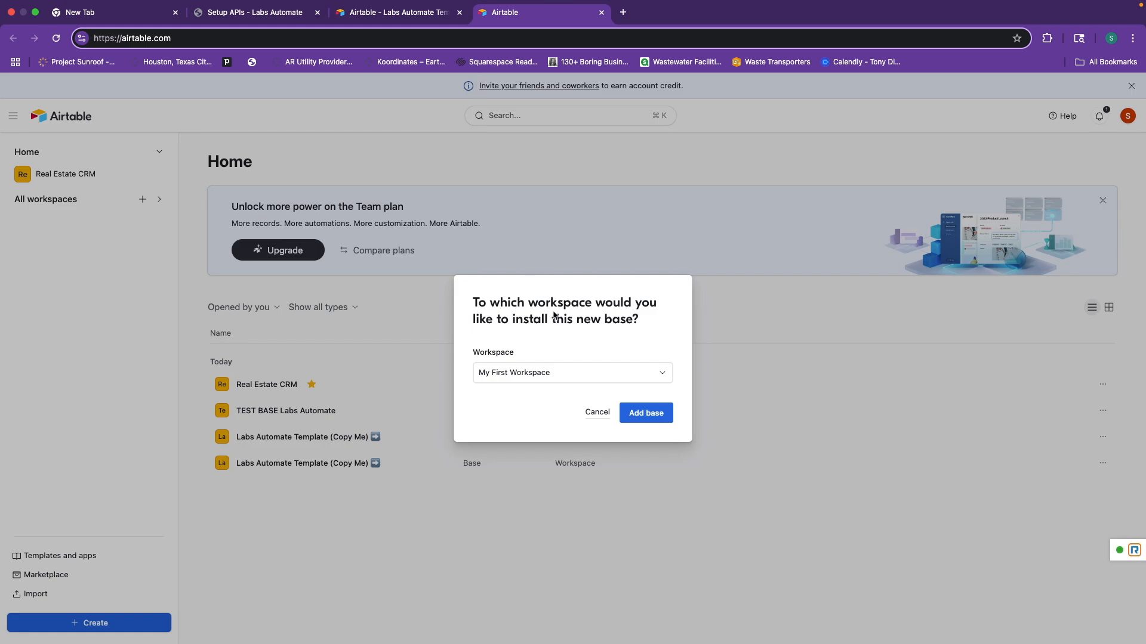
click(596, 380)
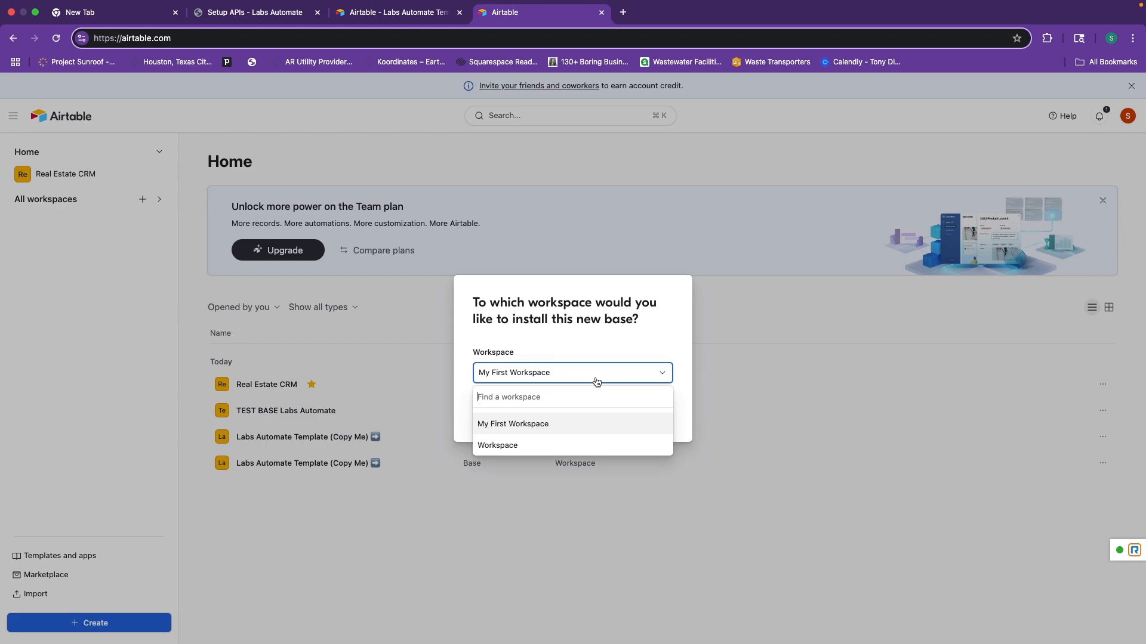
click(540, 428)
click(658, 414)
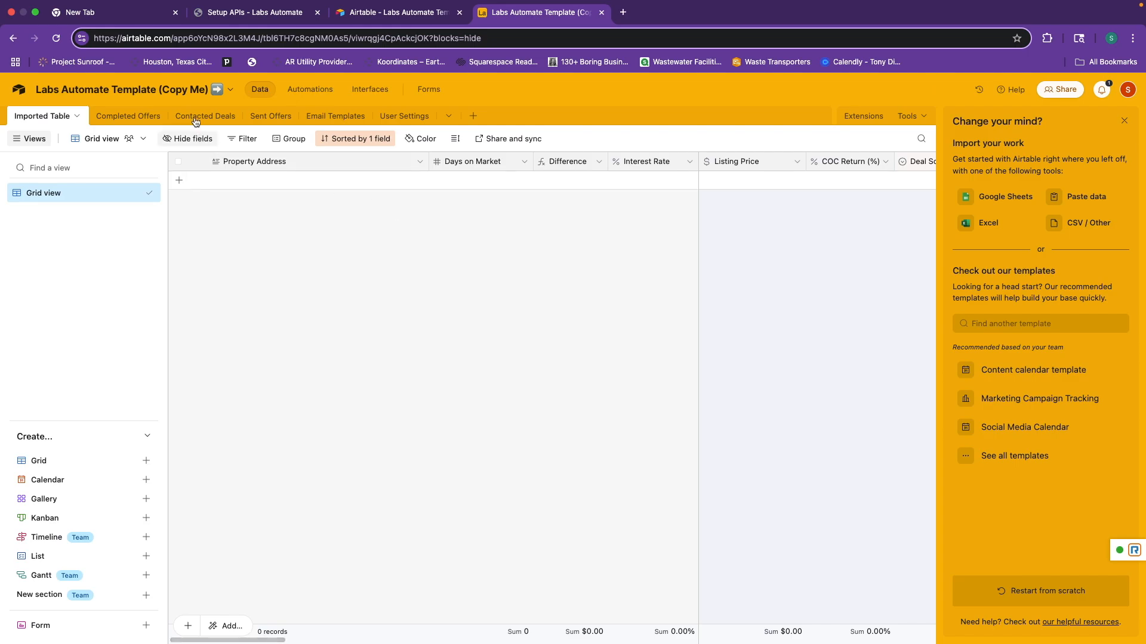
Rename the copied base to 'Video Tutorial CRM'.
click(177, 91)
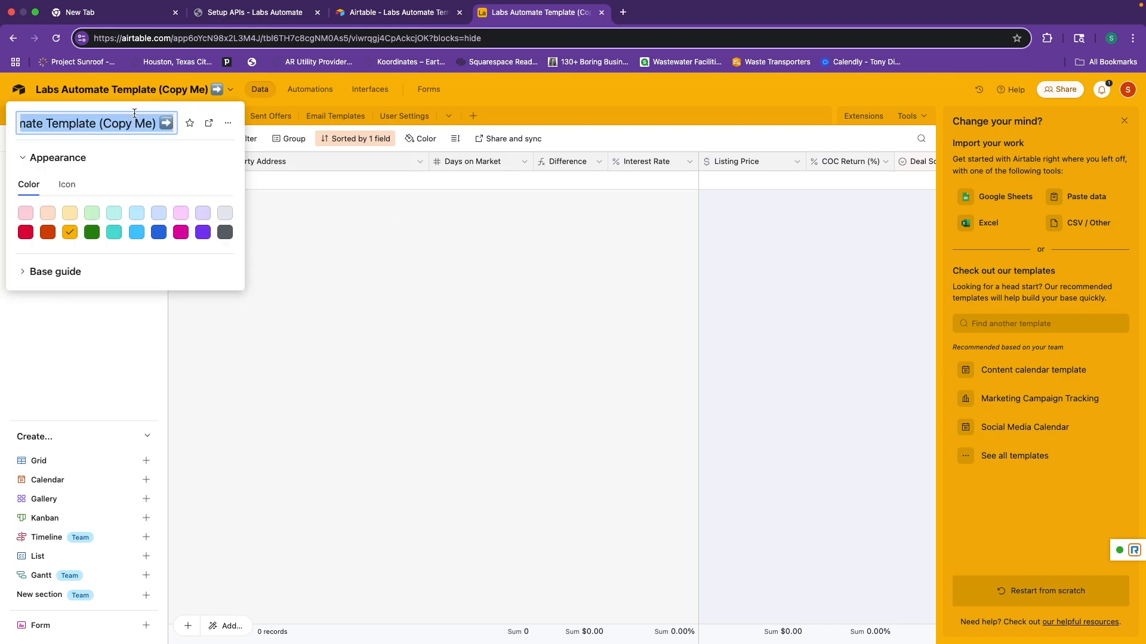
text(Video Tutorial CRM)
click(378, 228)
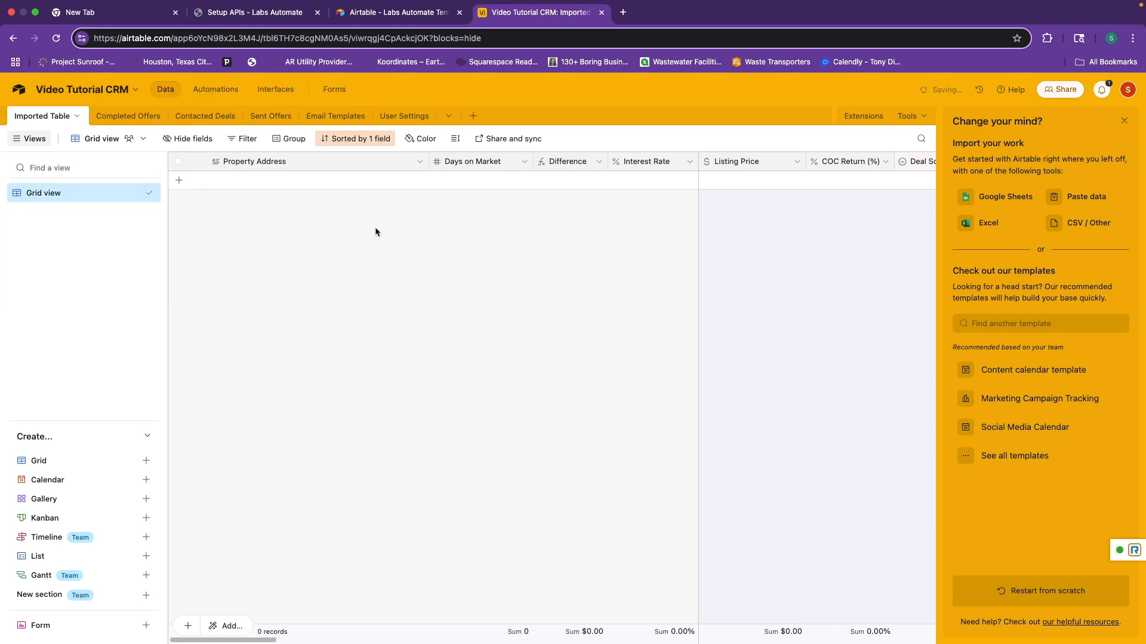
click(296, 17)
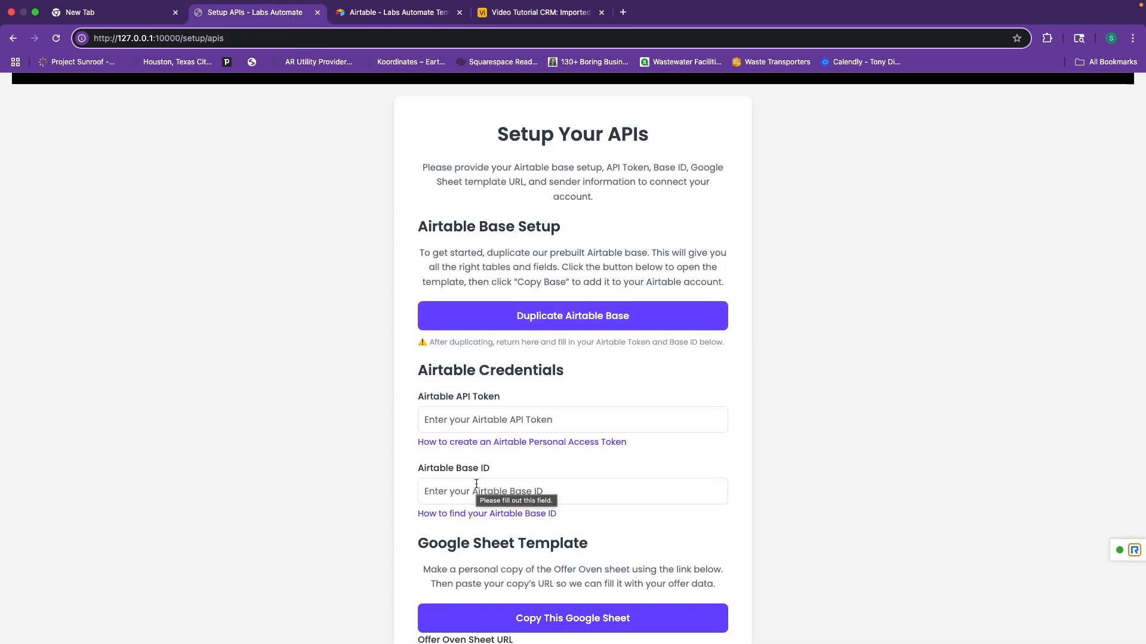
Copy the base ID from the Video Tutorial CRM base's web address.
click(511, 17)
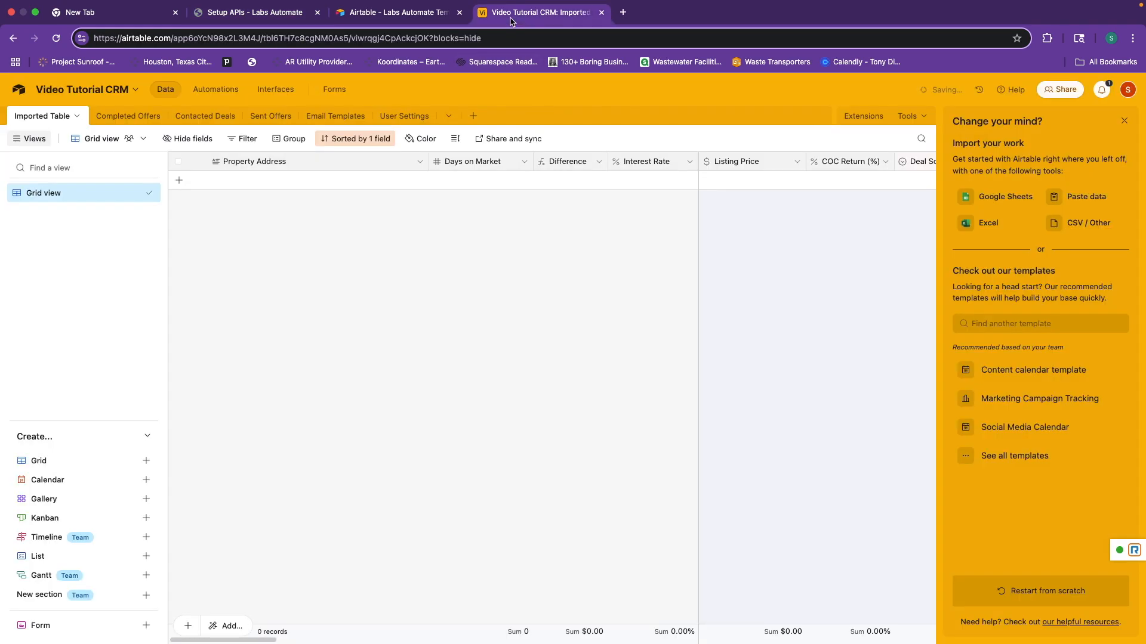
click(259, 41)
click(259, 42)
drag(255, 41, 172, 42)
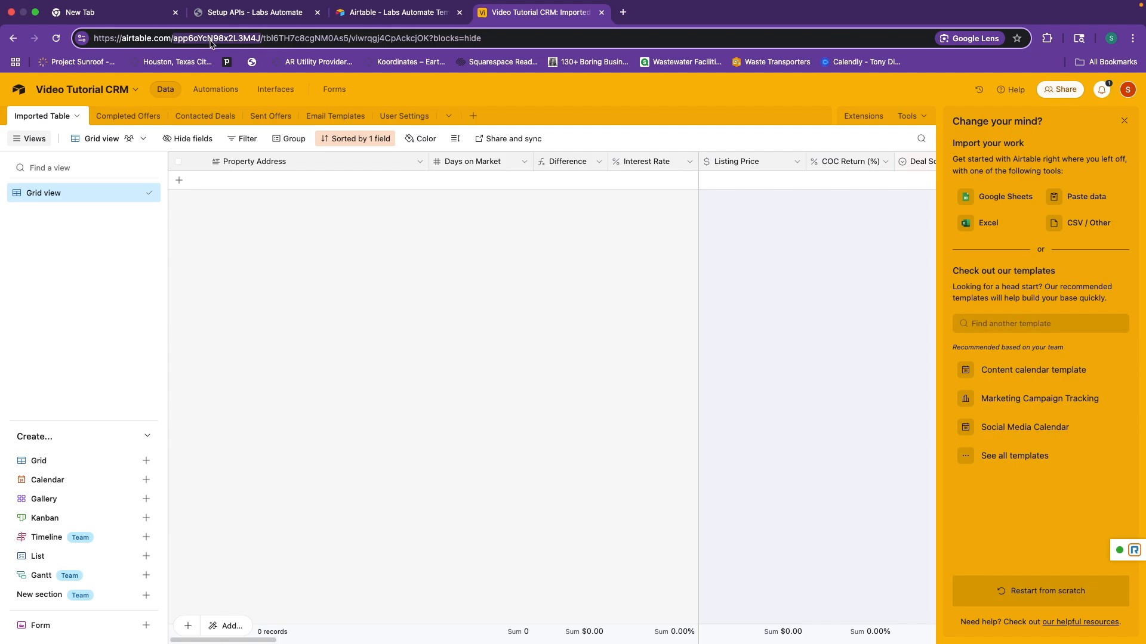
right_click(211, 43)
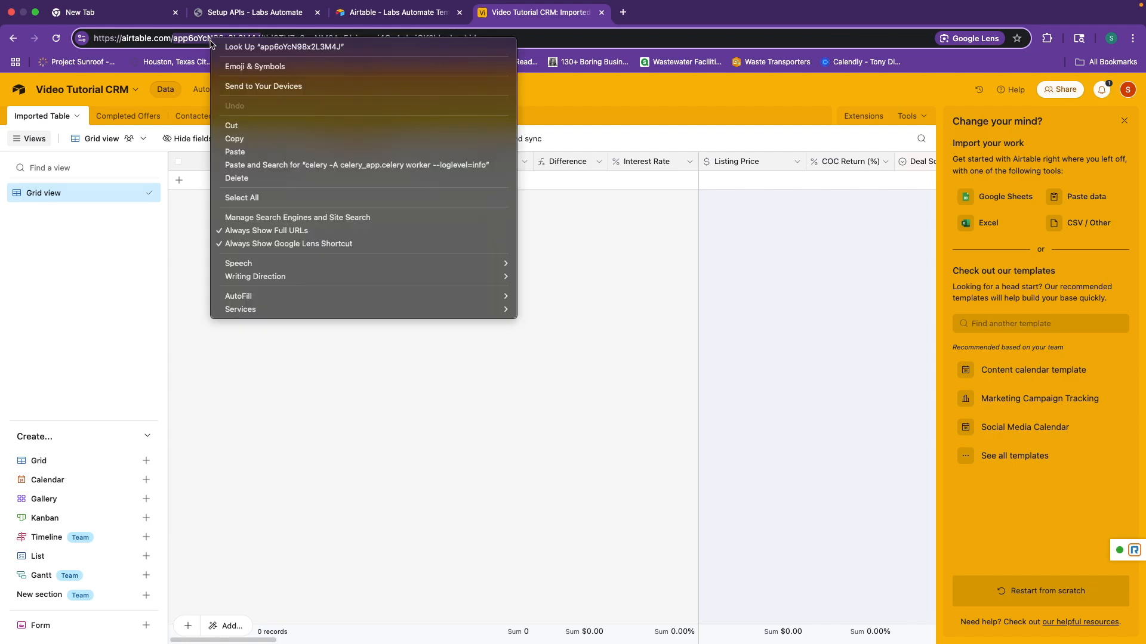
click(253, 140)
Paste the base ID into the Airtable Base ID field on Setup Your APIs.
click(256, 12)
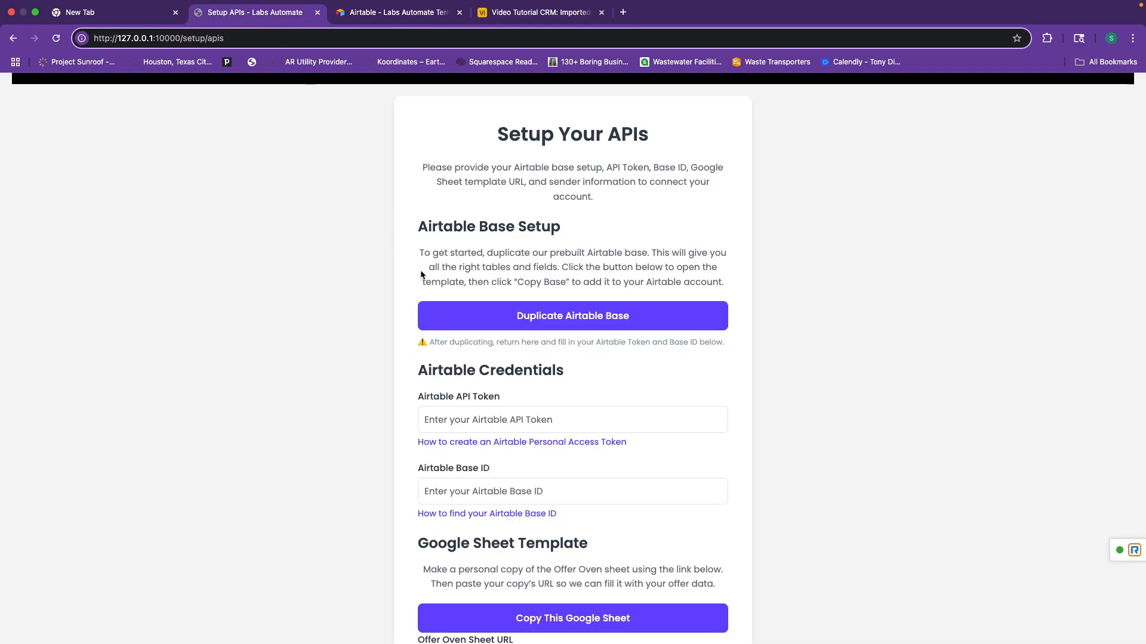
click(485, 496)
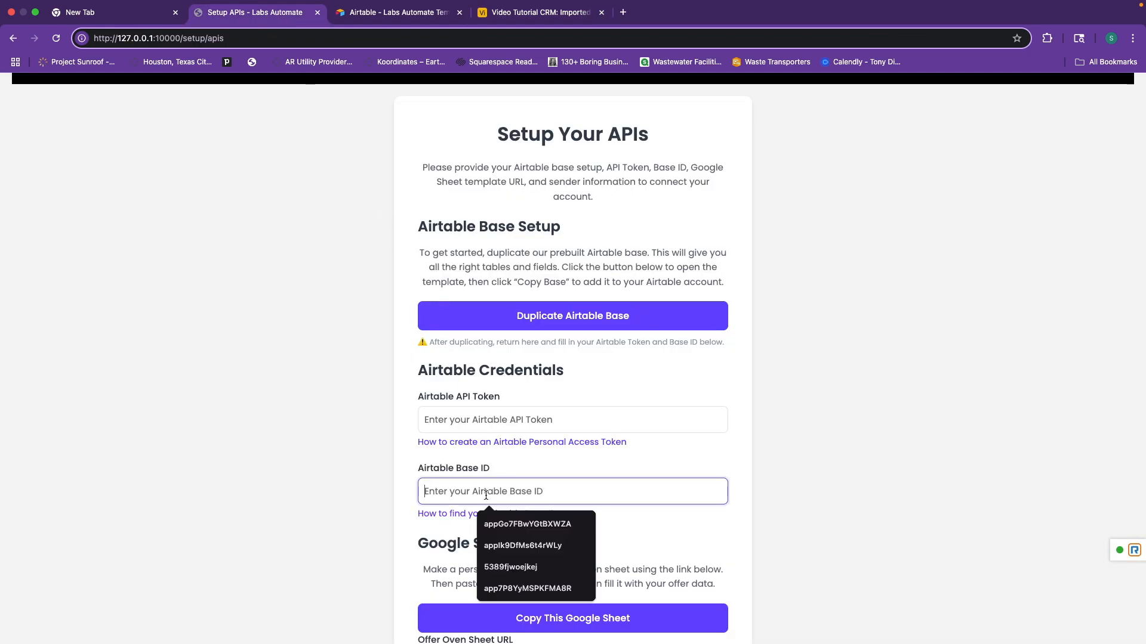
right_click(486, 496)
click(504, 518)
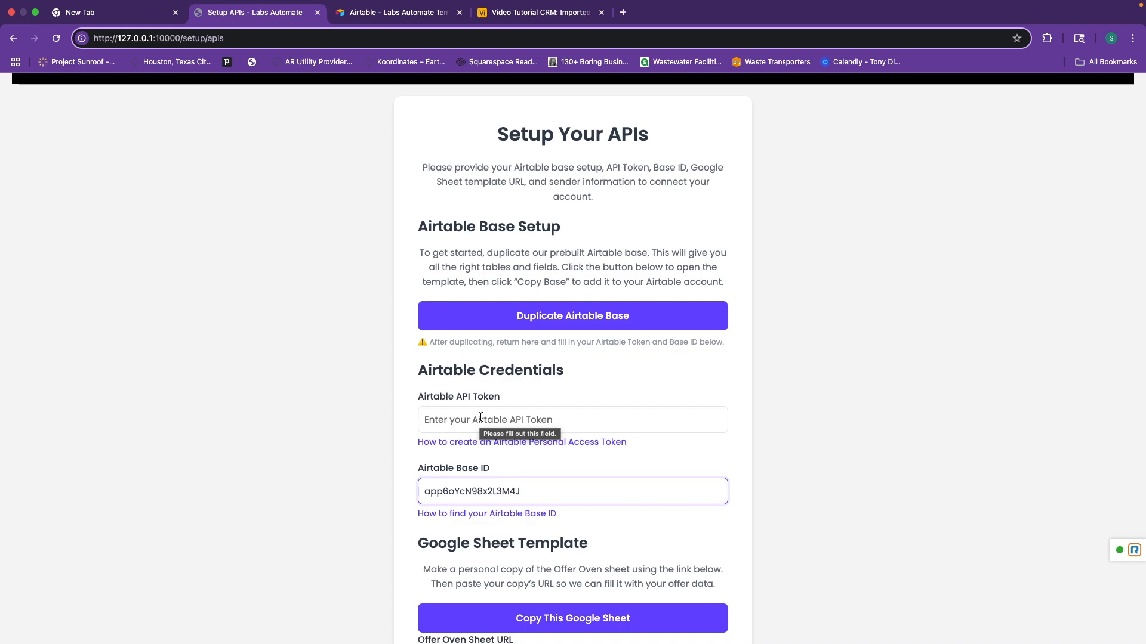
Start a new Airtable personal access token named 'Labs Automate Token'.
click(499, 442)
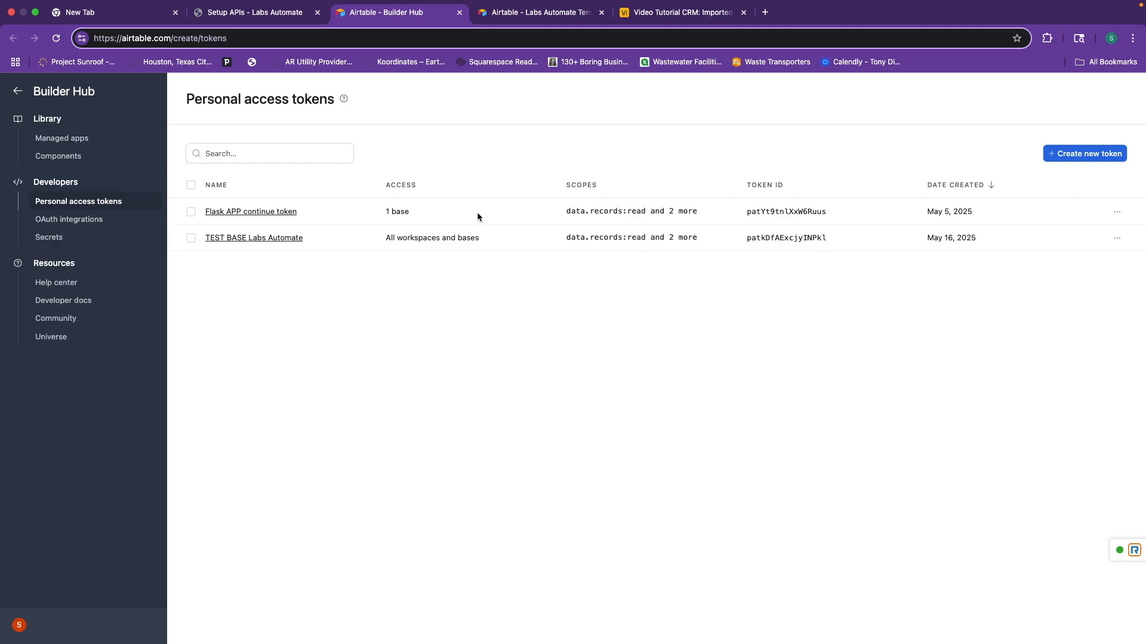
click(1070, 156)
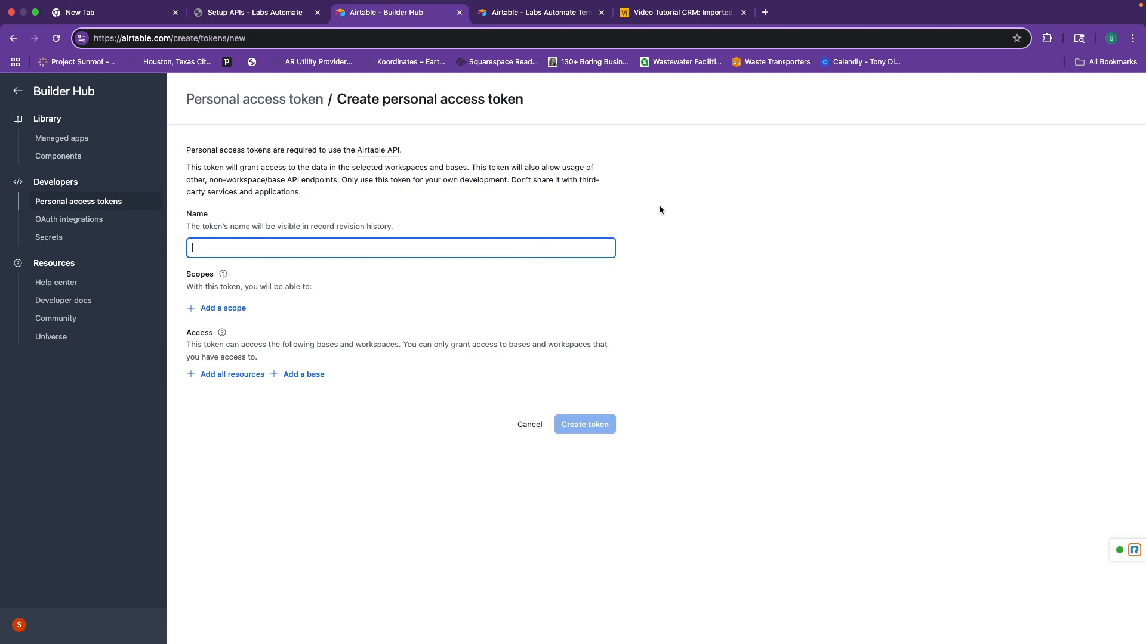
text(Labs Automoate)
key(BackSpace)
key(BackSpace)
text(Tok)
Add the data.records:read, data.records:write and schema.bases:read scopes to the token.
click(229, 308)
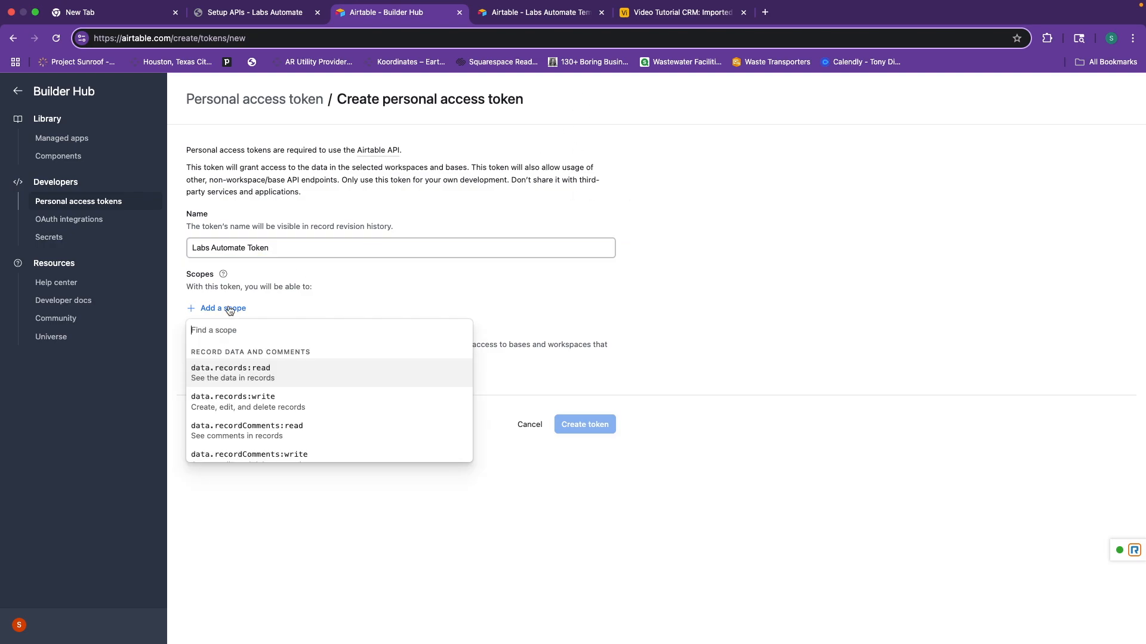
click(264, 374)
click(238, 335)
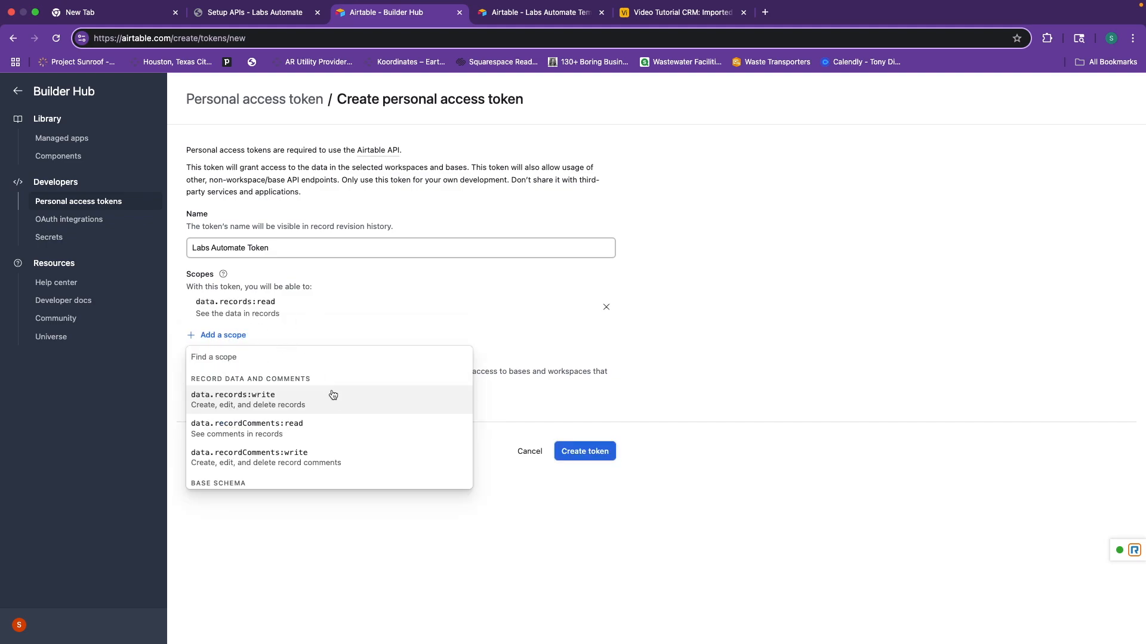
click(282, 399)
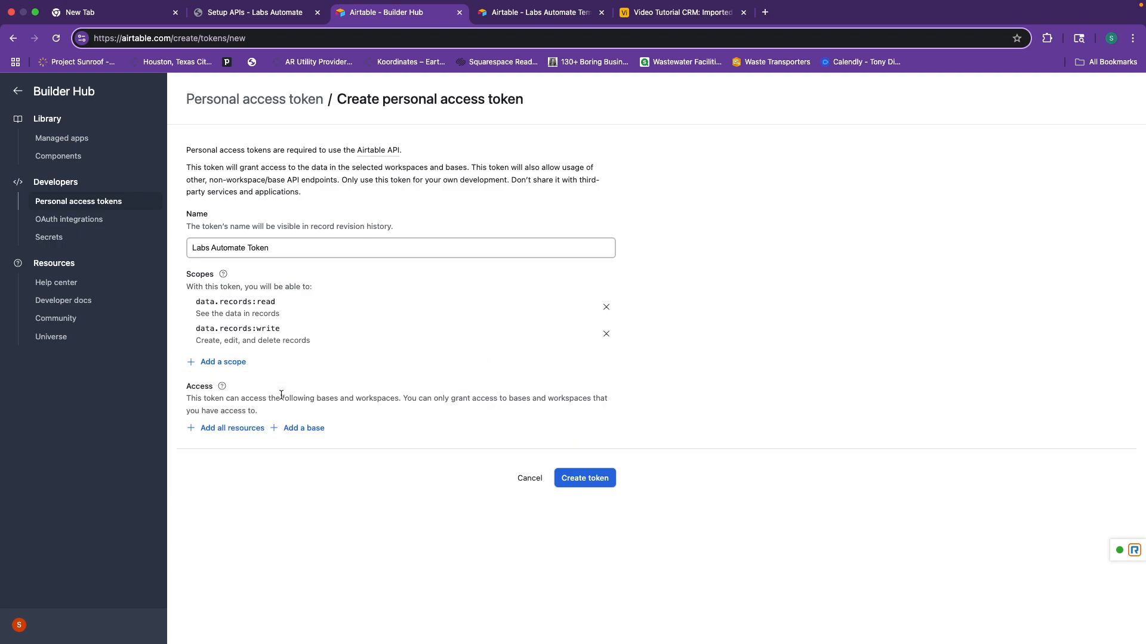
click(234, 365)
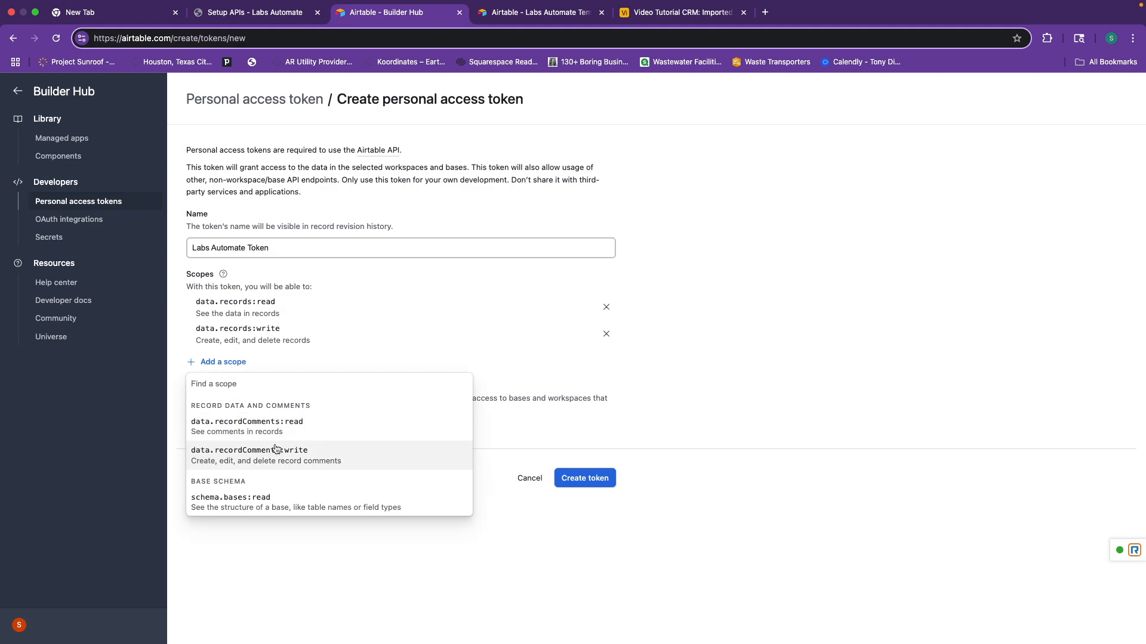
click(237, 505)
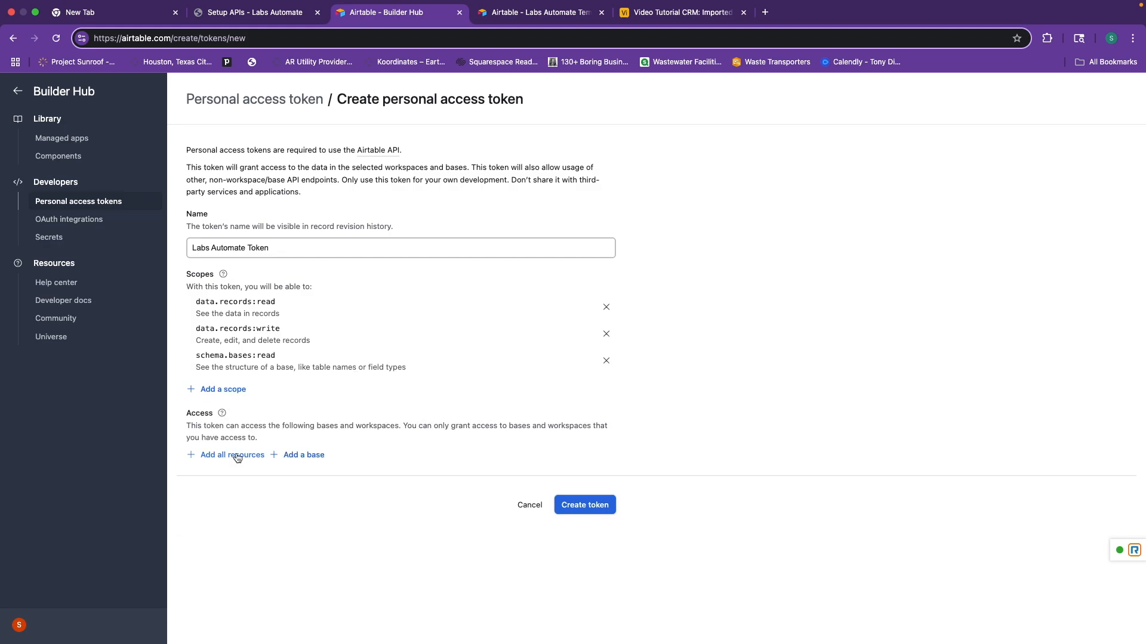
Grant the token access to all resources and the Video Tutorial CRM base.
click(237, 455)
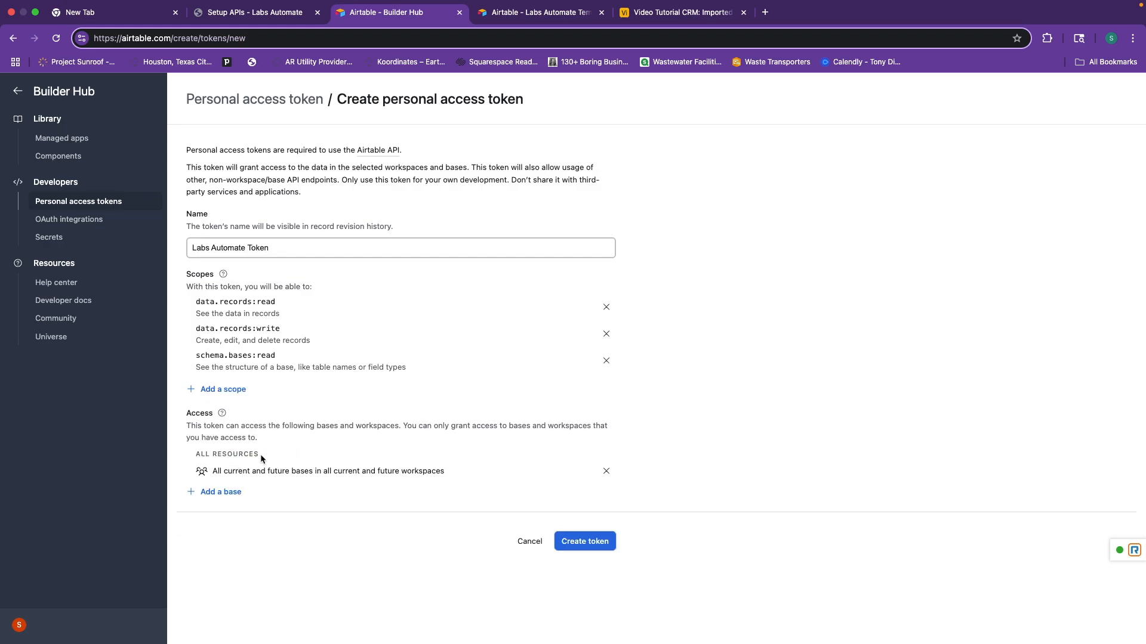
click(226, 493)
scroll(256, 466, down, 1)
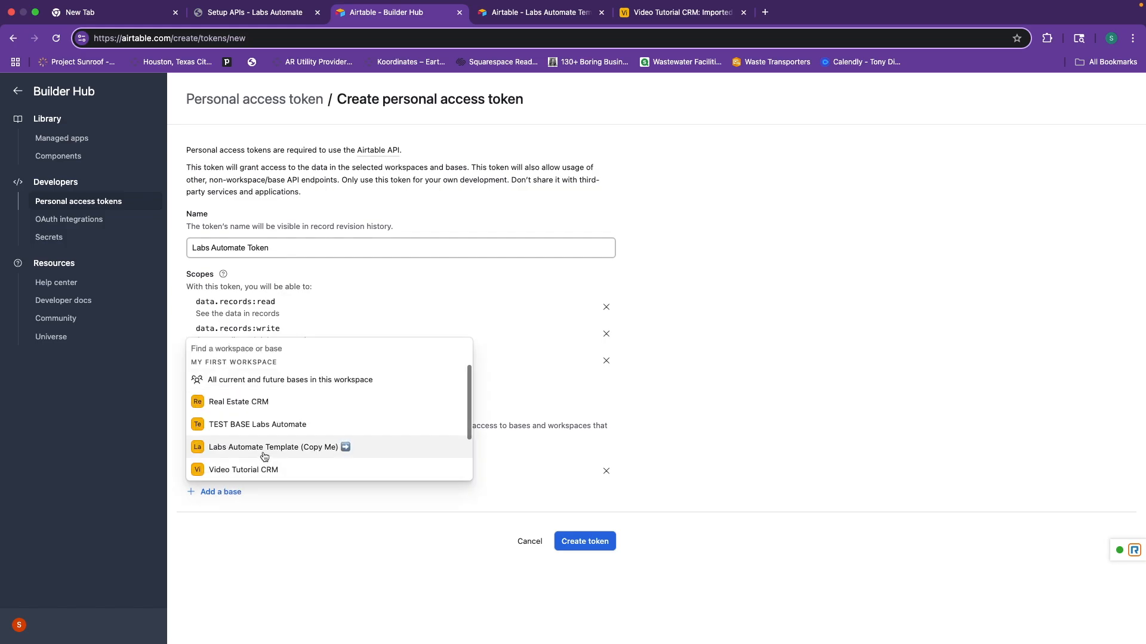
scroll(263, 406, down, 2)
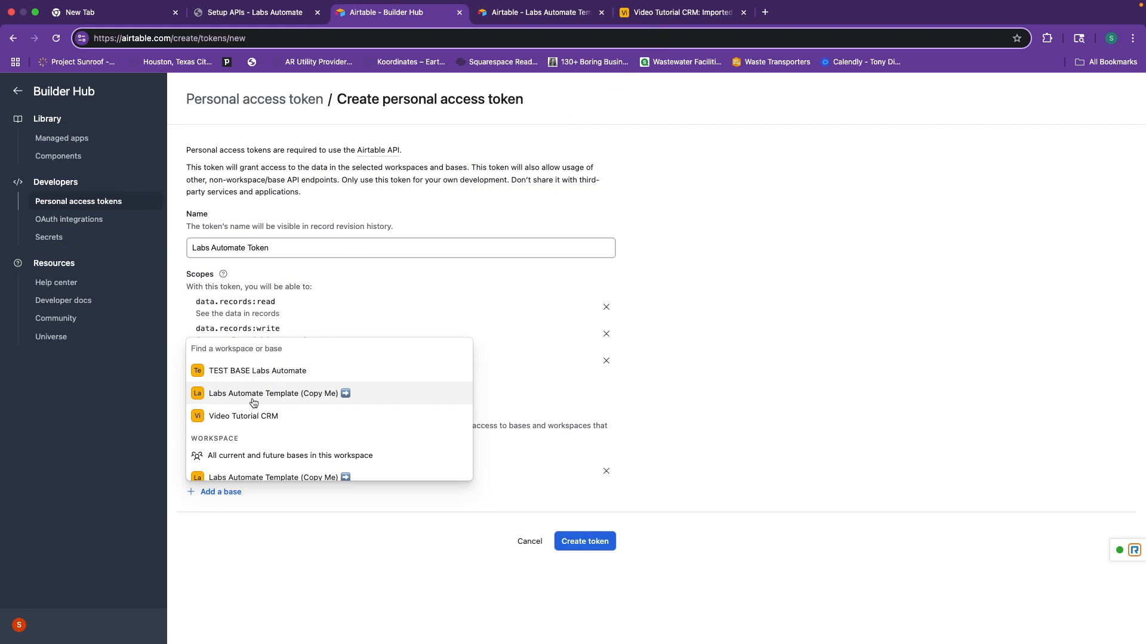
click(256, 417)
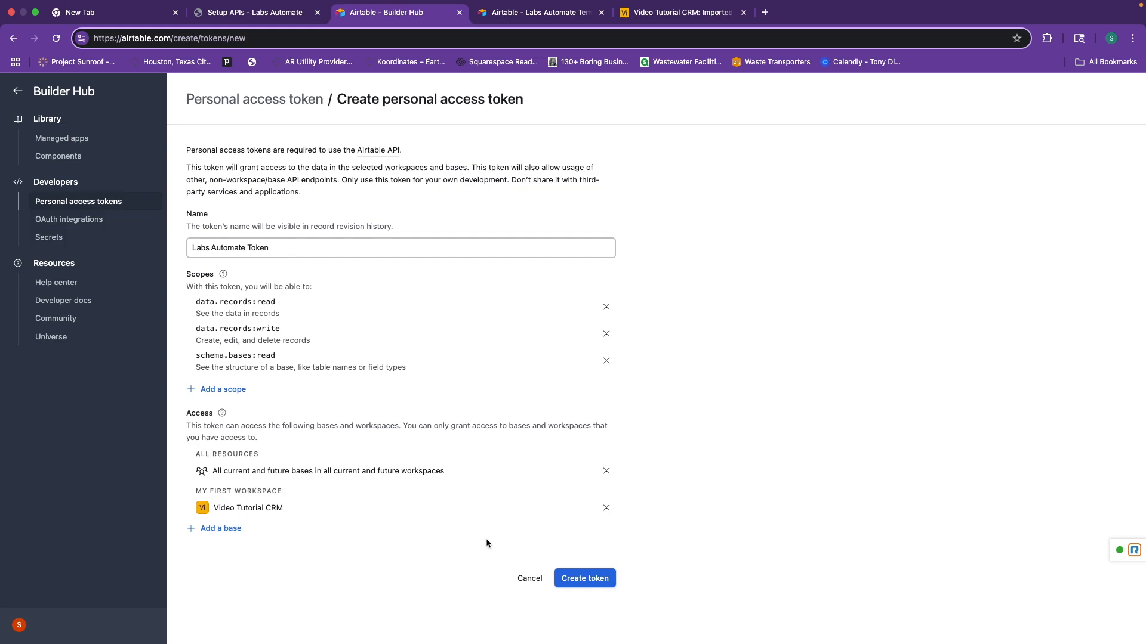
Create the token and copy it to the clipboard.
click(574, 578)
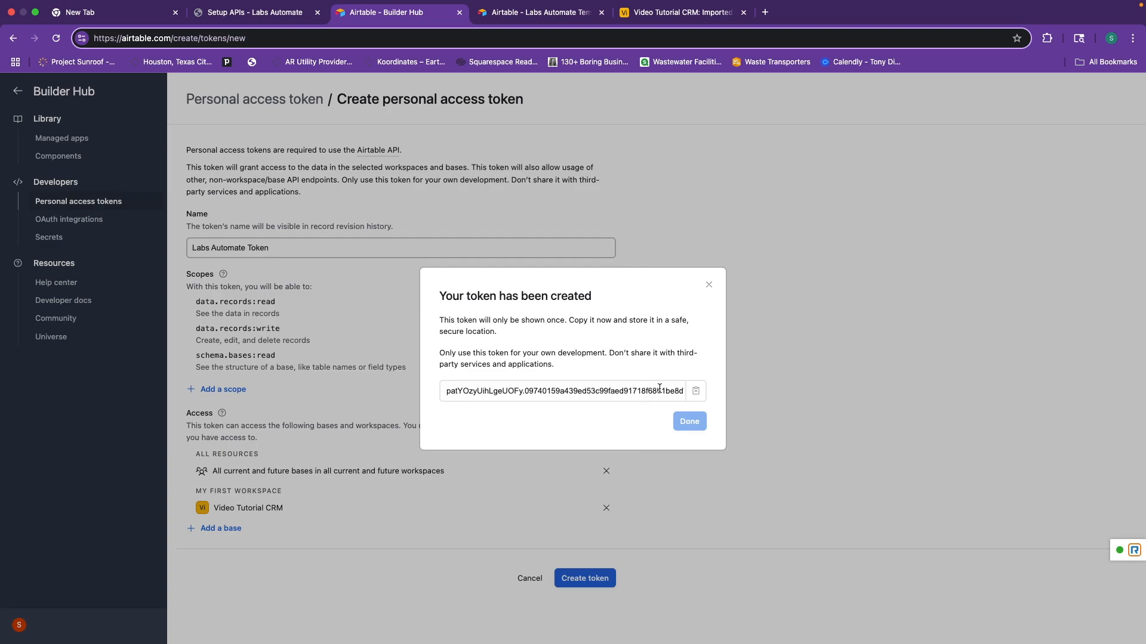
click(693, 393)
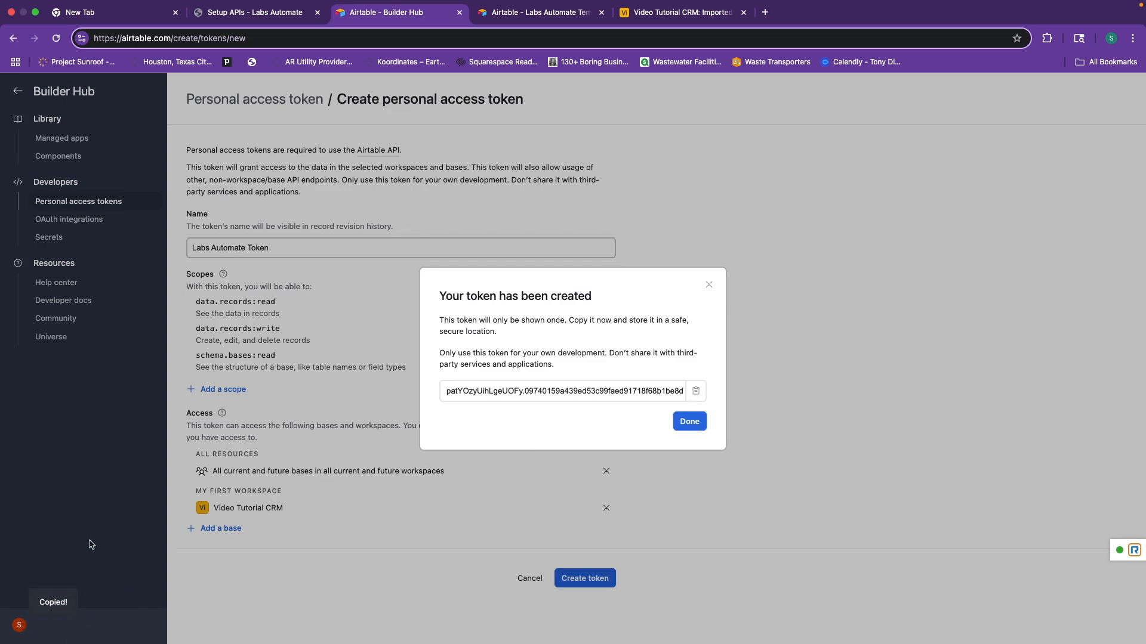
click(701, 424)
Paste the copied personal access token into the Airtable API Token field.
click(286, 19)
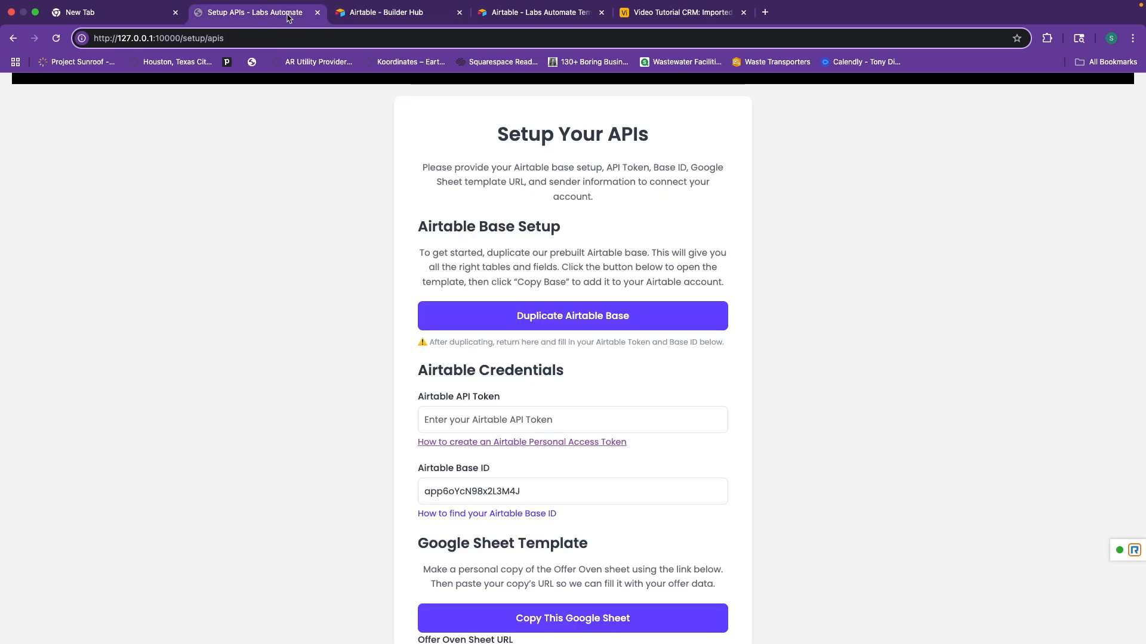
right_click(524, 412)
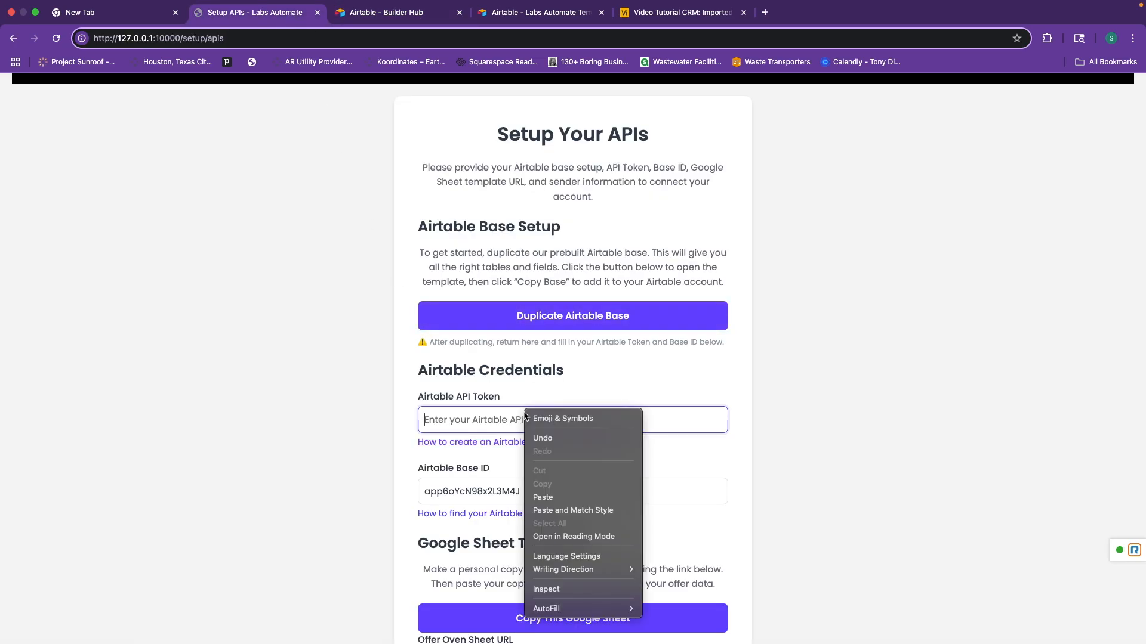
click(566, 495)
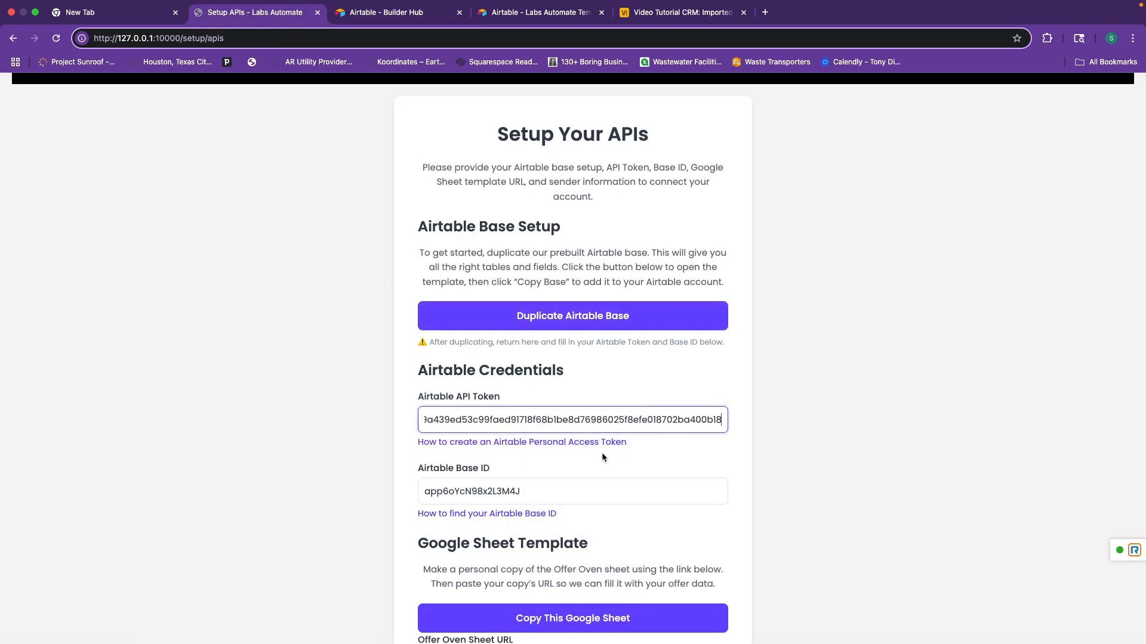
scroll(601, 457, down, 3)
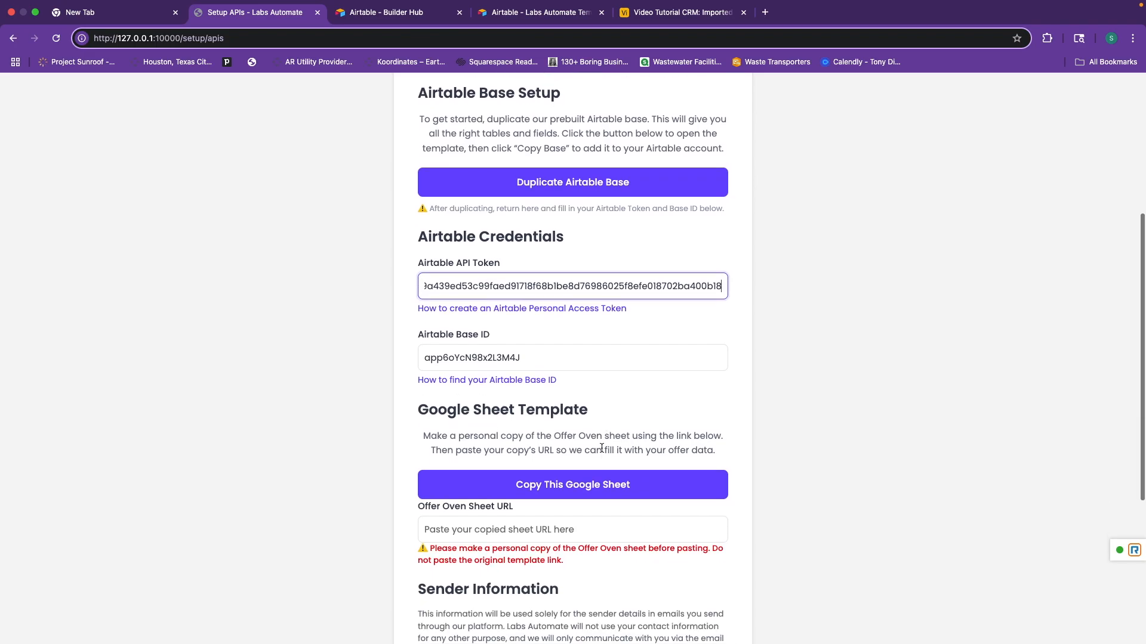
scroll(601, 453, down, 1)
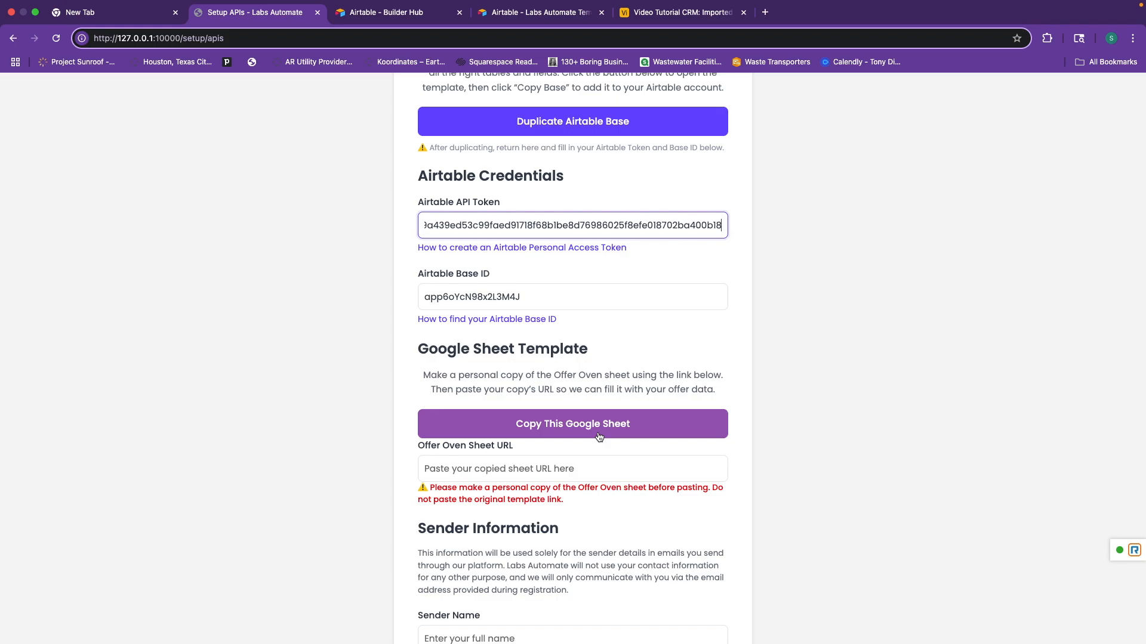
Make a copy of the Offer Oven template sheet named 'Video Tutorial OFFER'.
click(592, 428)
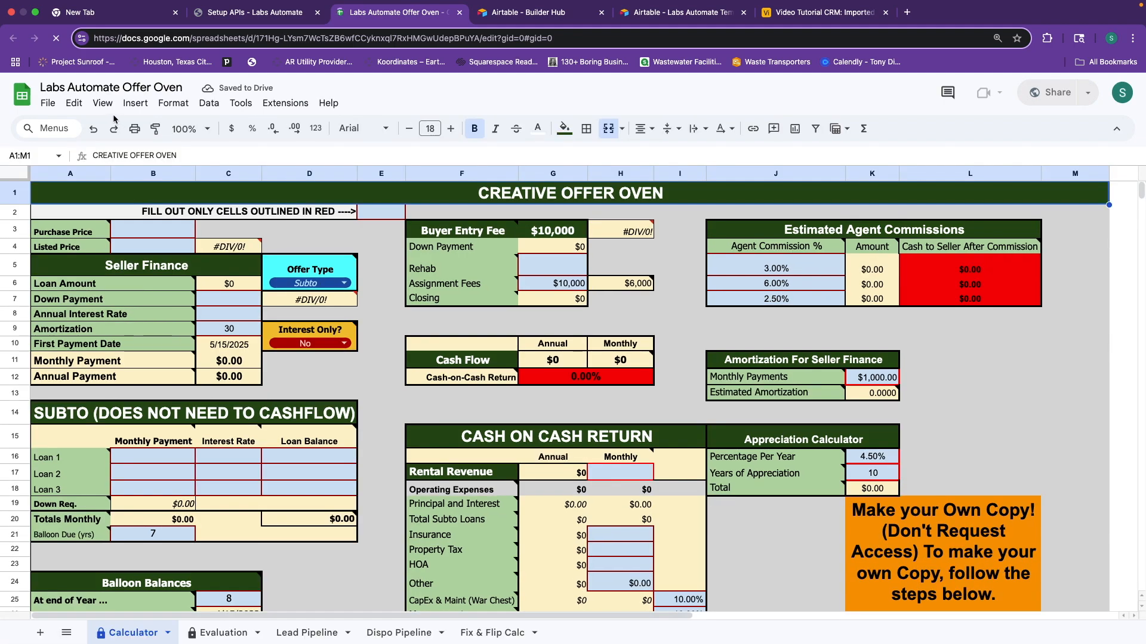
click(47, 105)
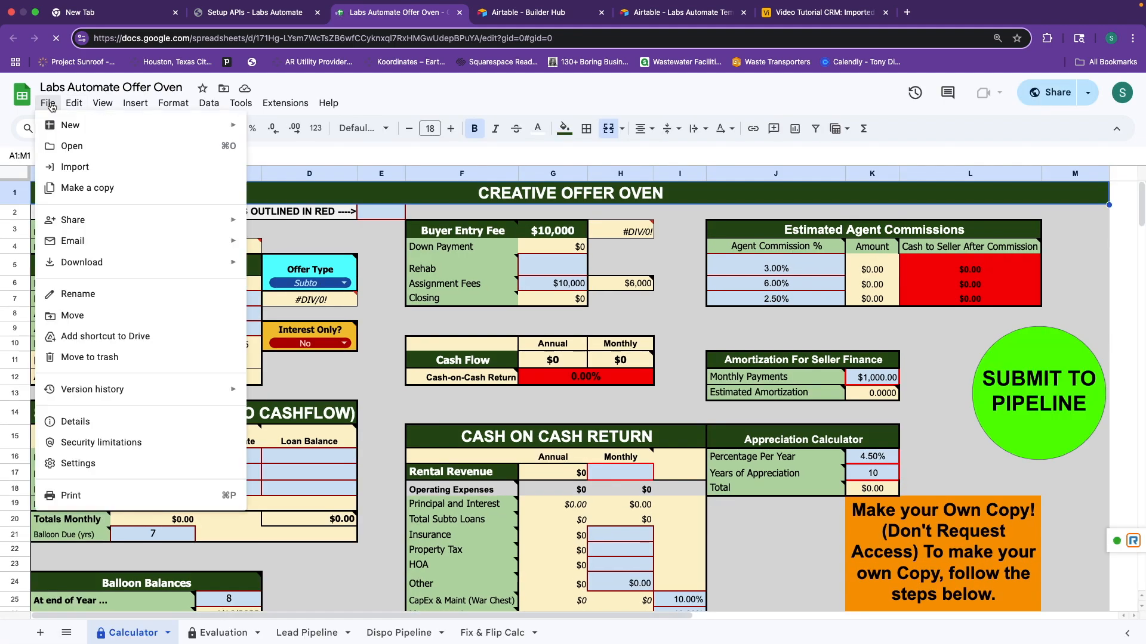
click(99, 190)
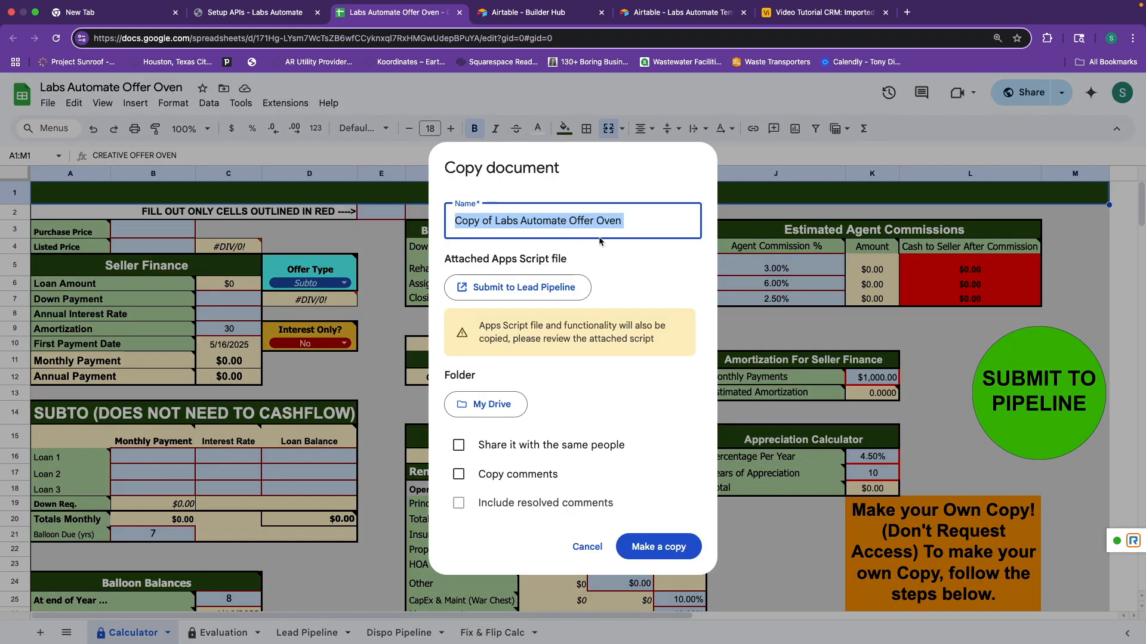
click(646, 224)
text(Video)
key(BackSpace)
key(BackSpace)
key(BackSpace)
key(BackSpace)
key(BackSpace)
key(BackSpace)
key(BackSpace)
key(BackSpace)
key(BackSpace)
key(BackSpace)
key(BackSpace)
key(BackSpace)
key(BackSpace)
key(BackSpace)
key(BackSpace)
key(BackSpace)
key(BackSpace)
key(BackSpace)
key(BackSpace)
key(BackSpace)
key(BackSpace)
key(BackSpace)
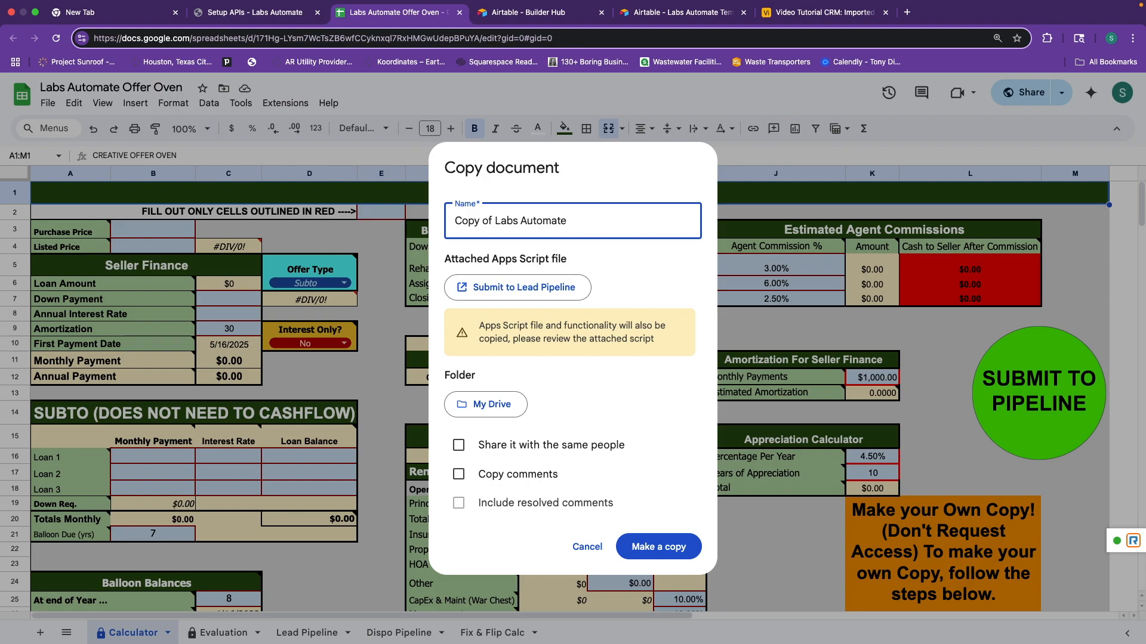
key(ctrl+a)
key(ctrl+v)
click(642, 552)
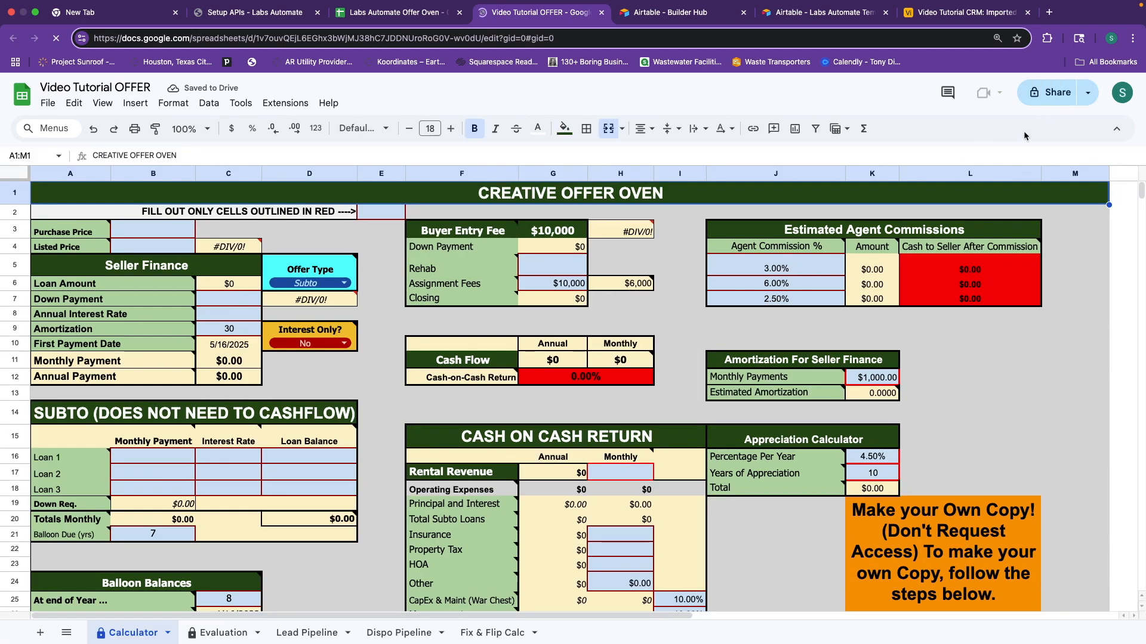
Give anyone with the link Editor access to Video Tutorial OFFER and copy the link.
click(1056, 93)
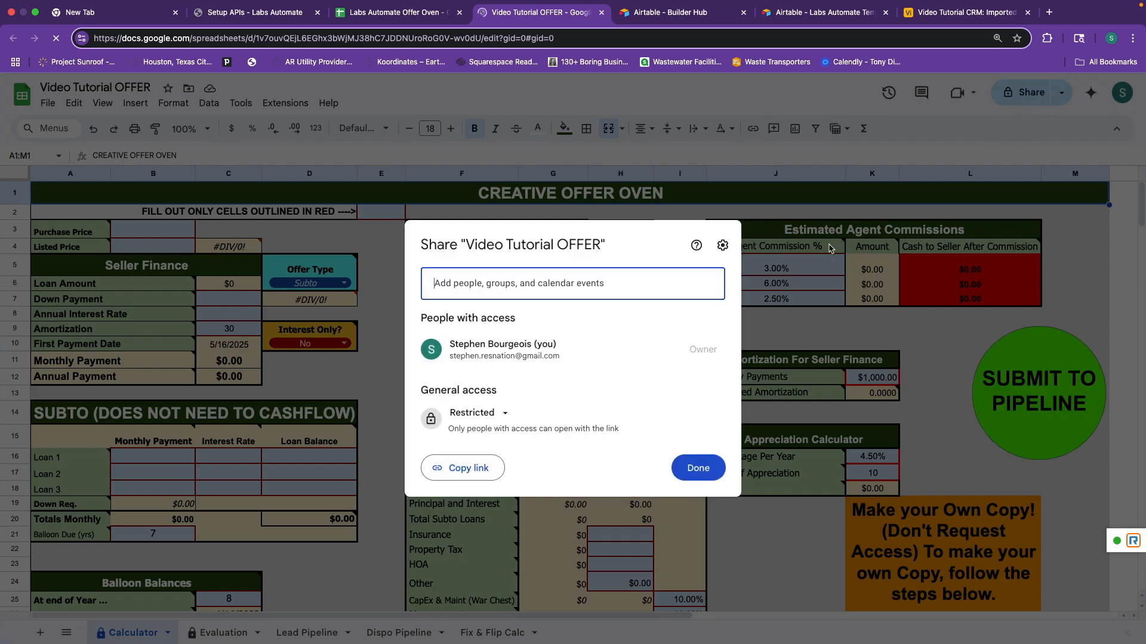
click(504, 413)
click(540, 472)
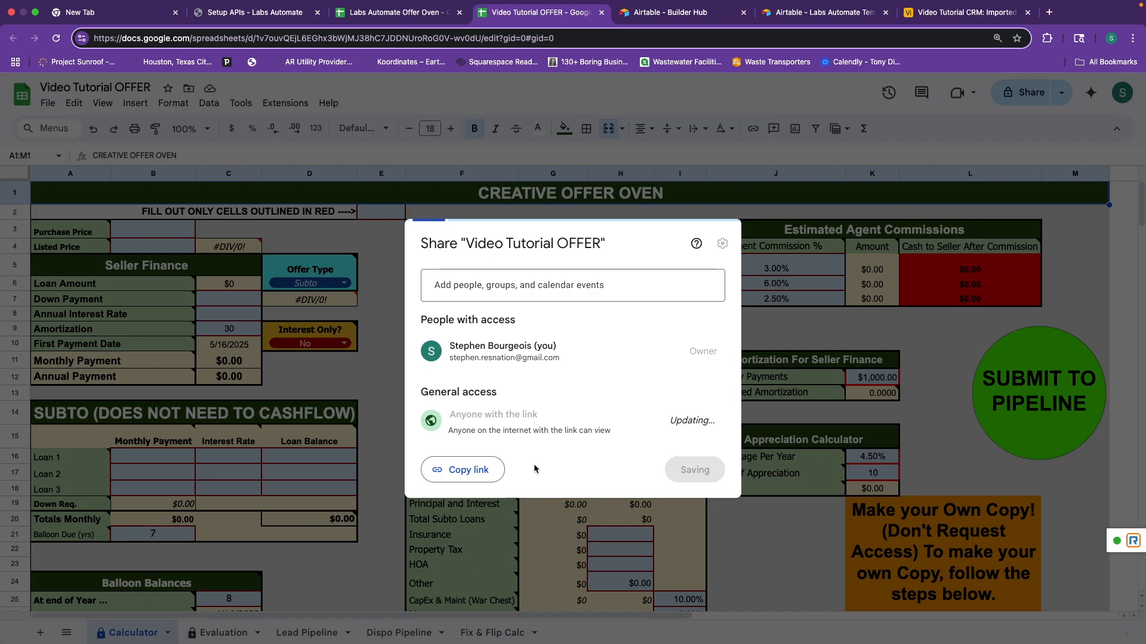
click(709, 421)
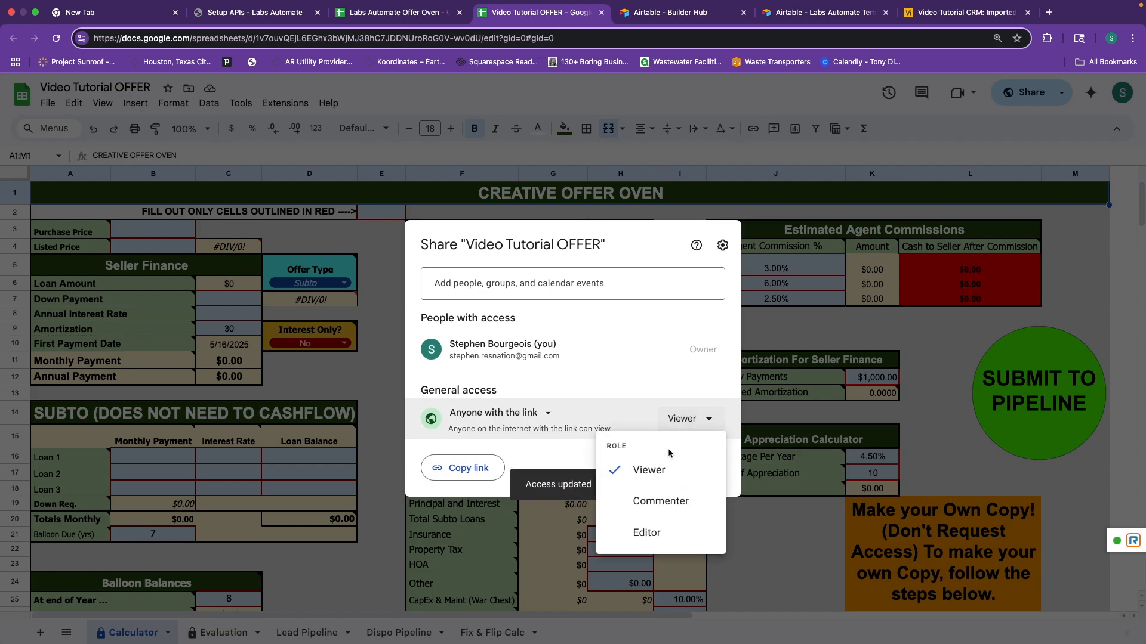
click(660, 529)
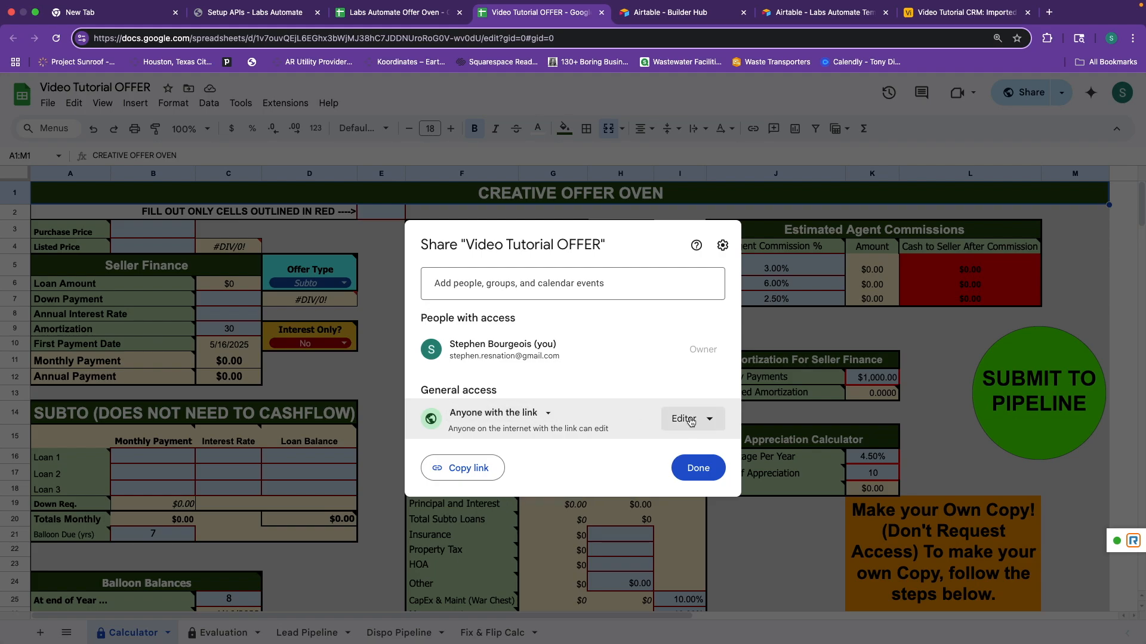
click(465, 469)
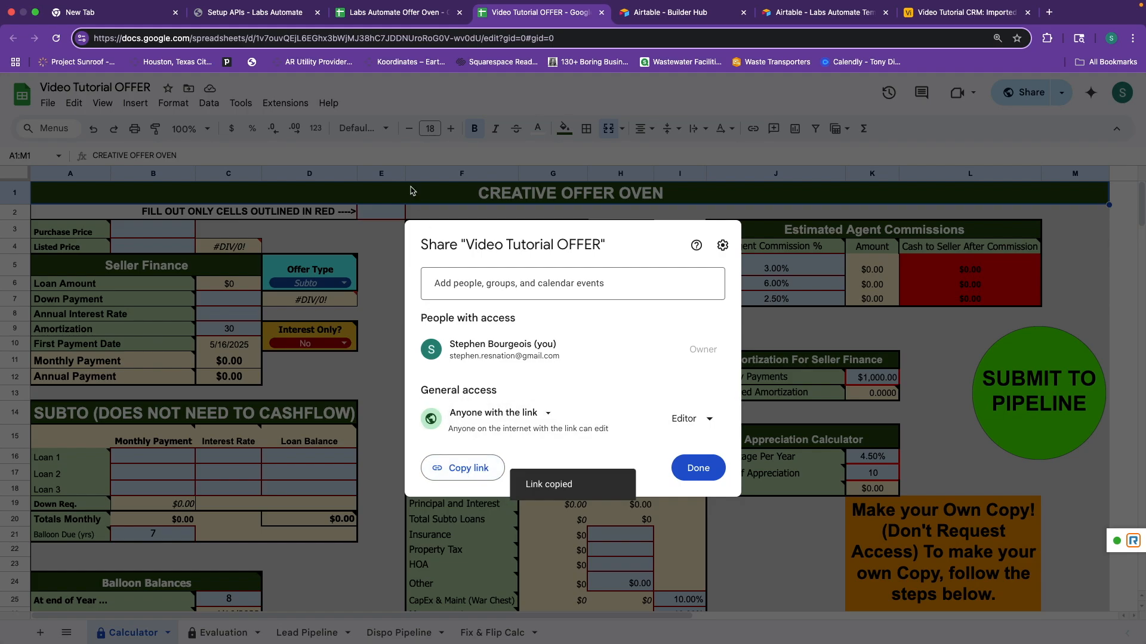
Paste the sheet link into the Offer Oven Sheet URL field and save the credentials.
click(268, 20)
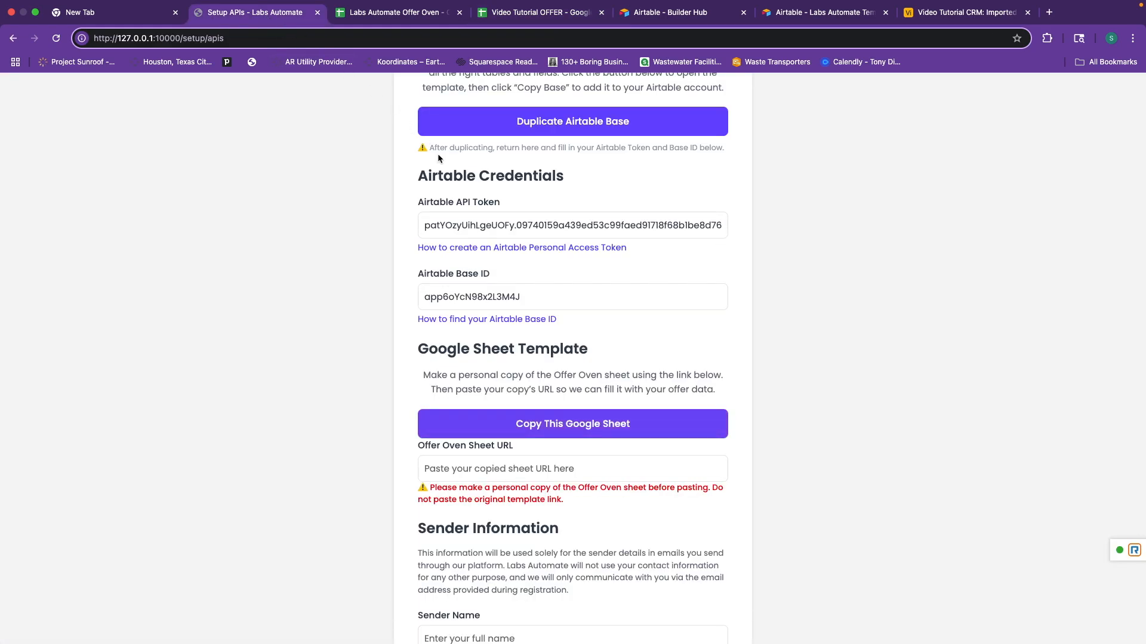
click(528, 466)
right_click(529, 469)
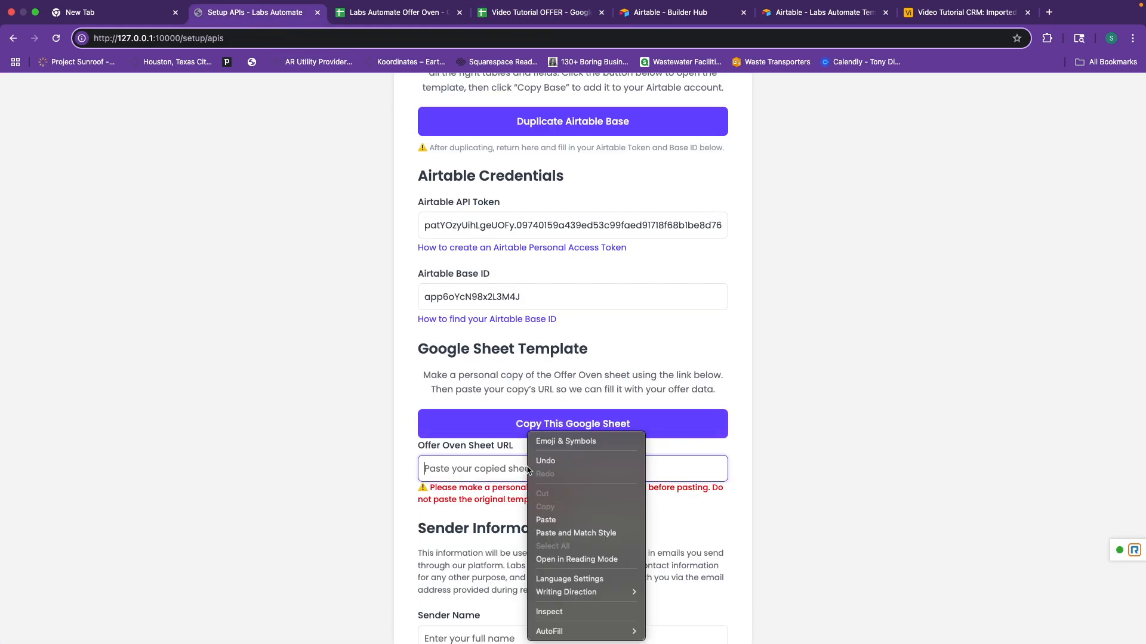
click(563, 526)
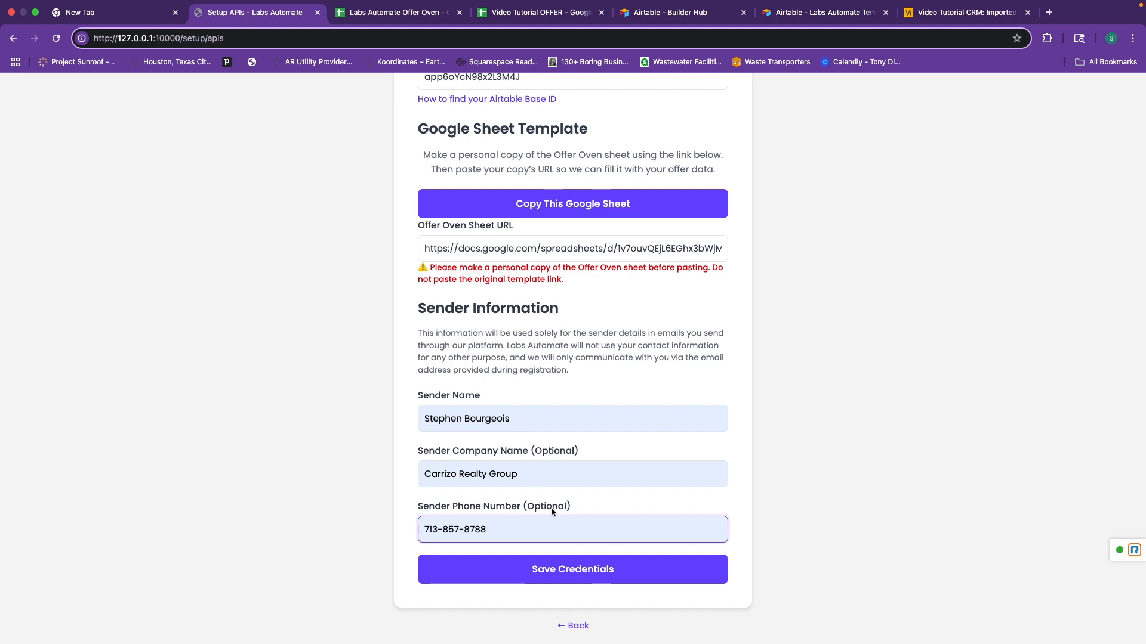
click(567, 567)
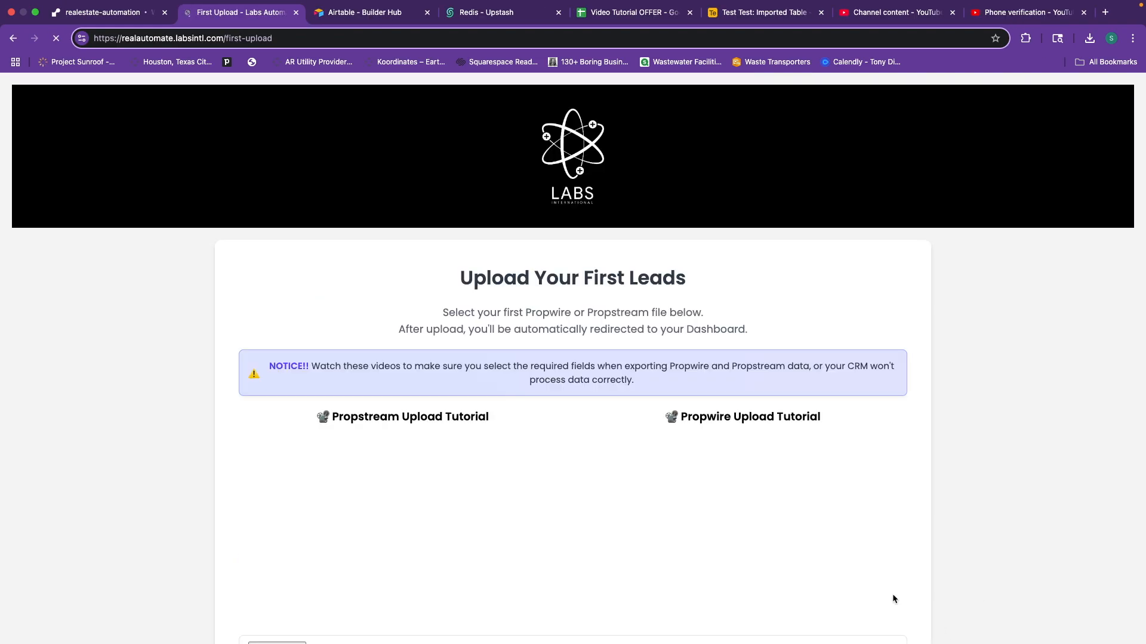
scroll(972, 567, down, 2)
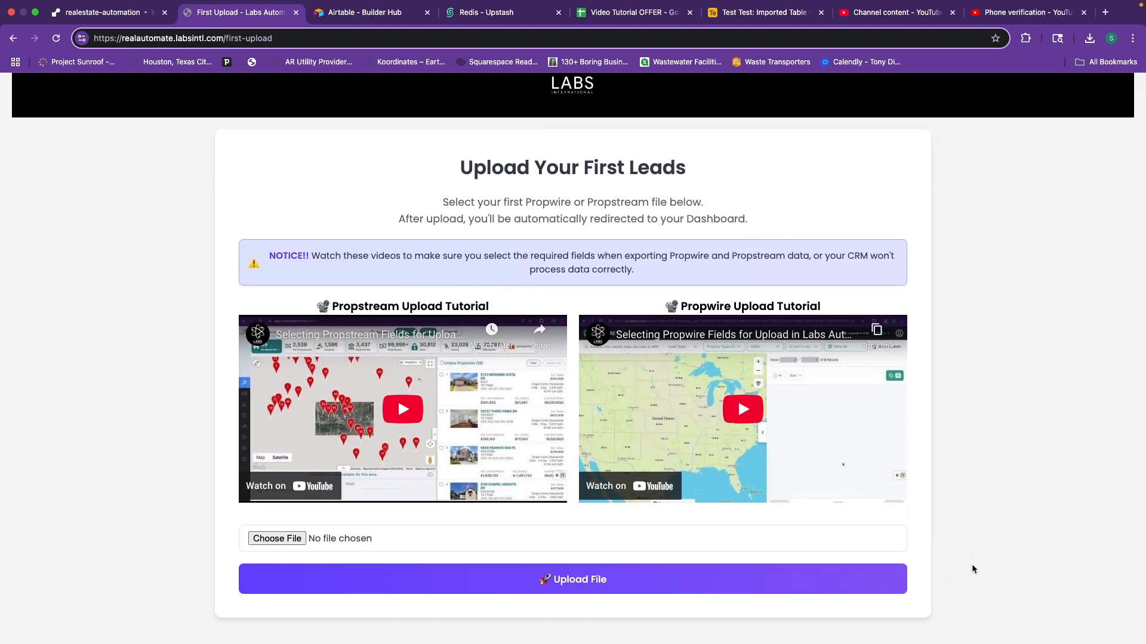
scroll(972, 567, down, 1)
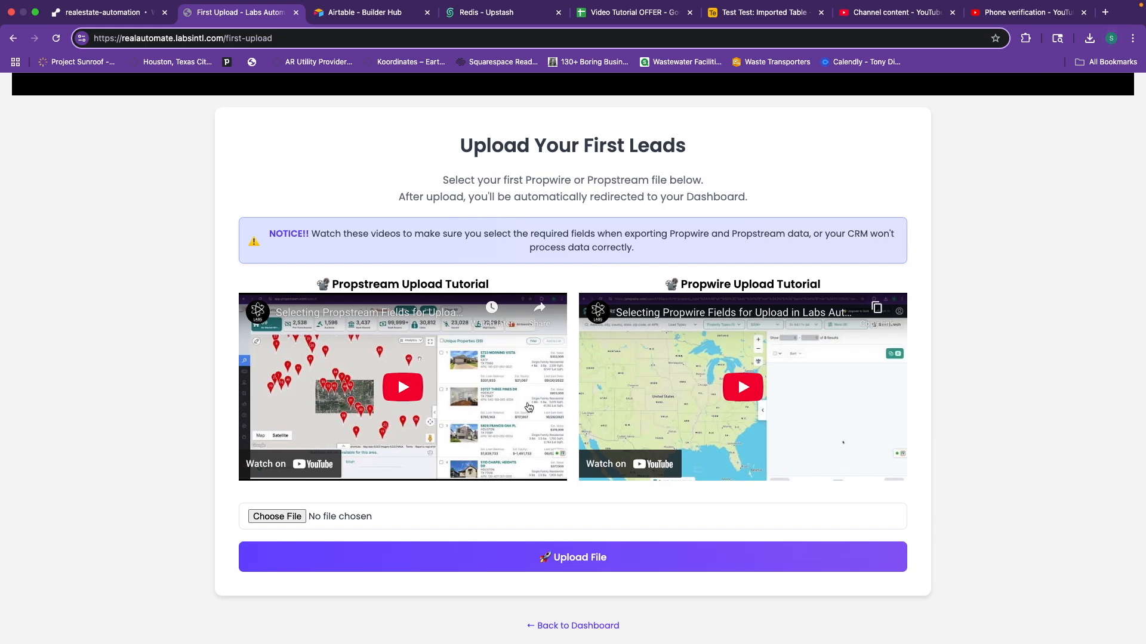
Attach the Propwire export CSV from recent downloads to the upload form.
click(1086, 41)
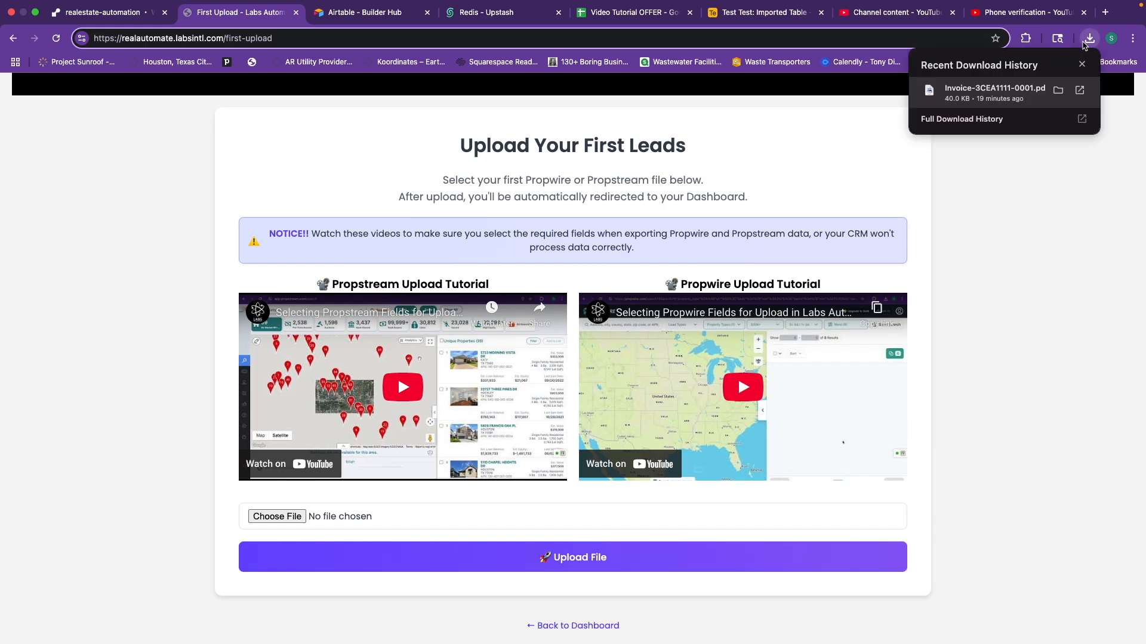
click(1053, 156)
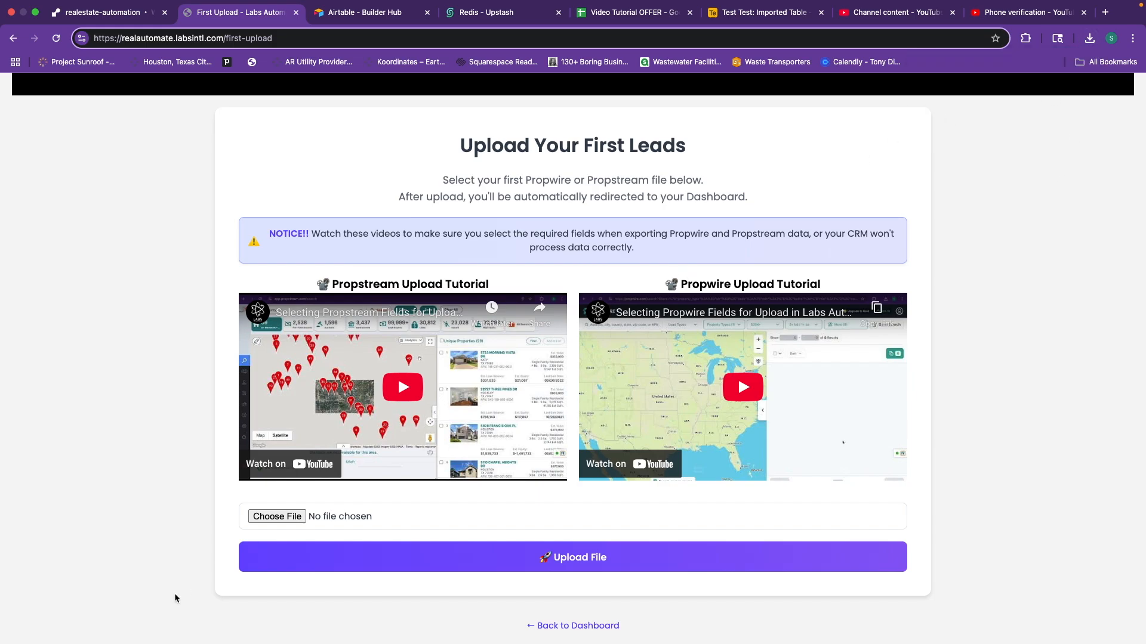
drag(1053, 156, 615, 482)
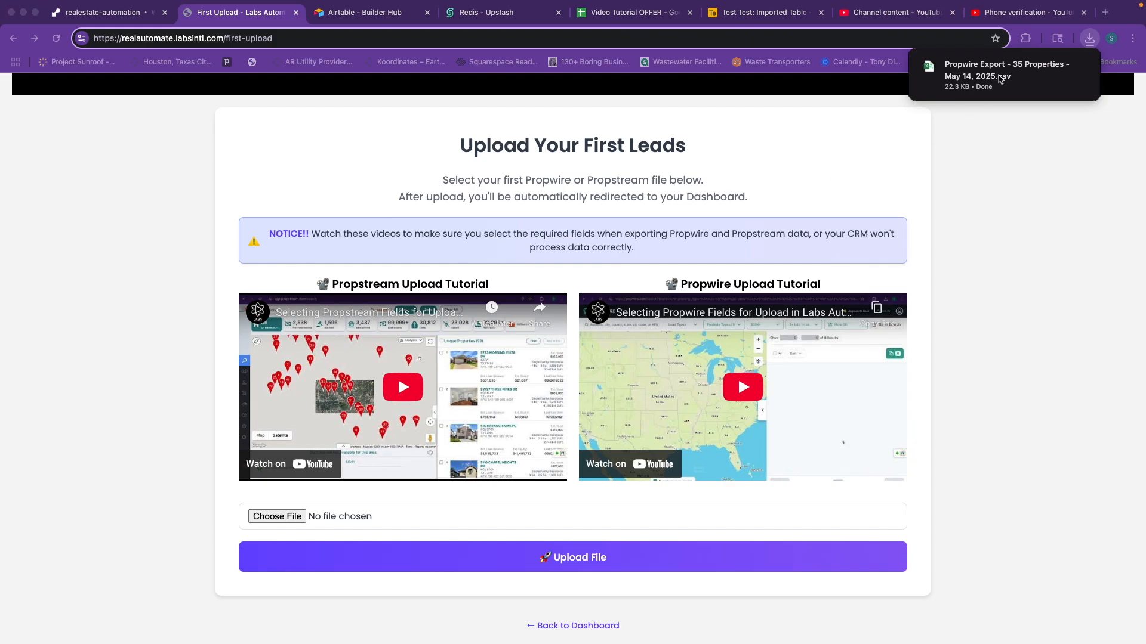
drag(875, 103, 500, 517)
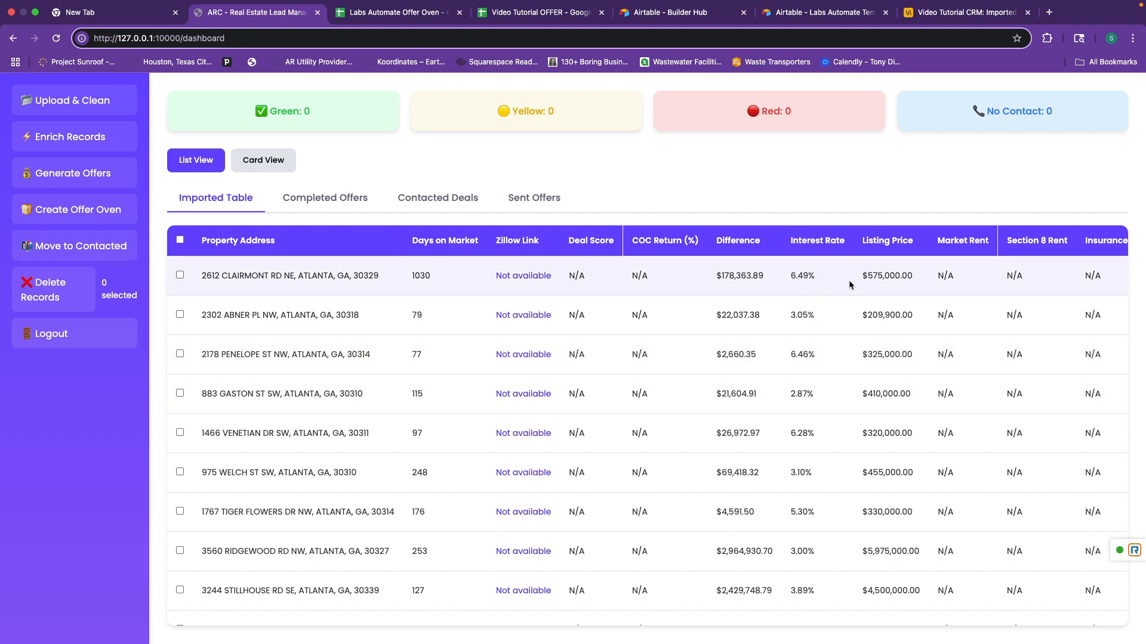
click(966, 12)
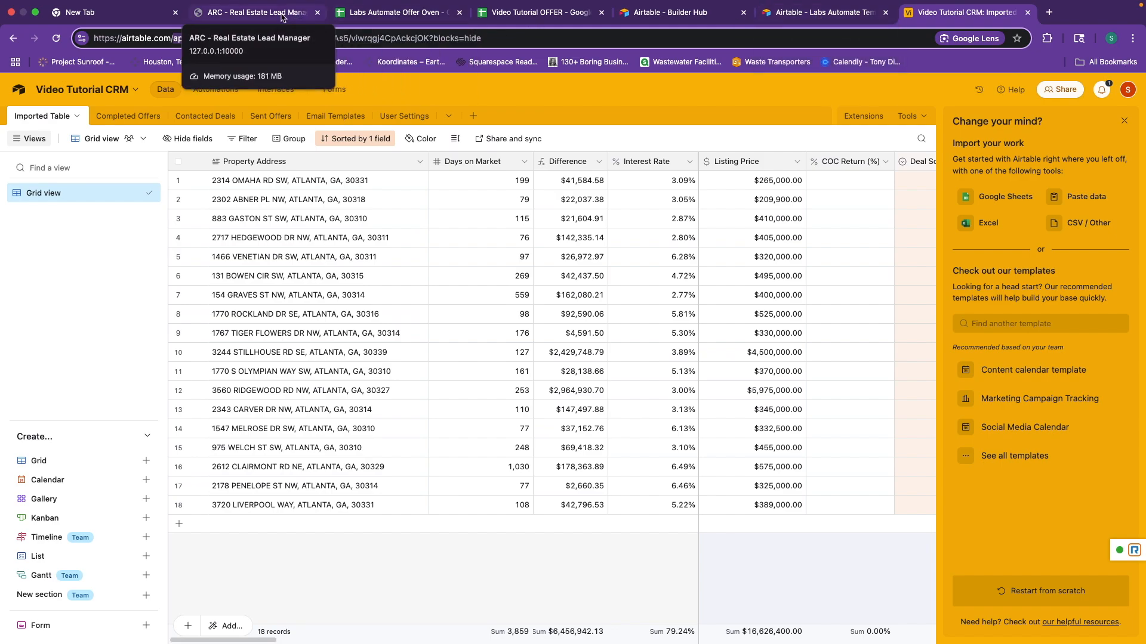
click(257, 12)
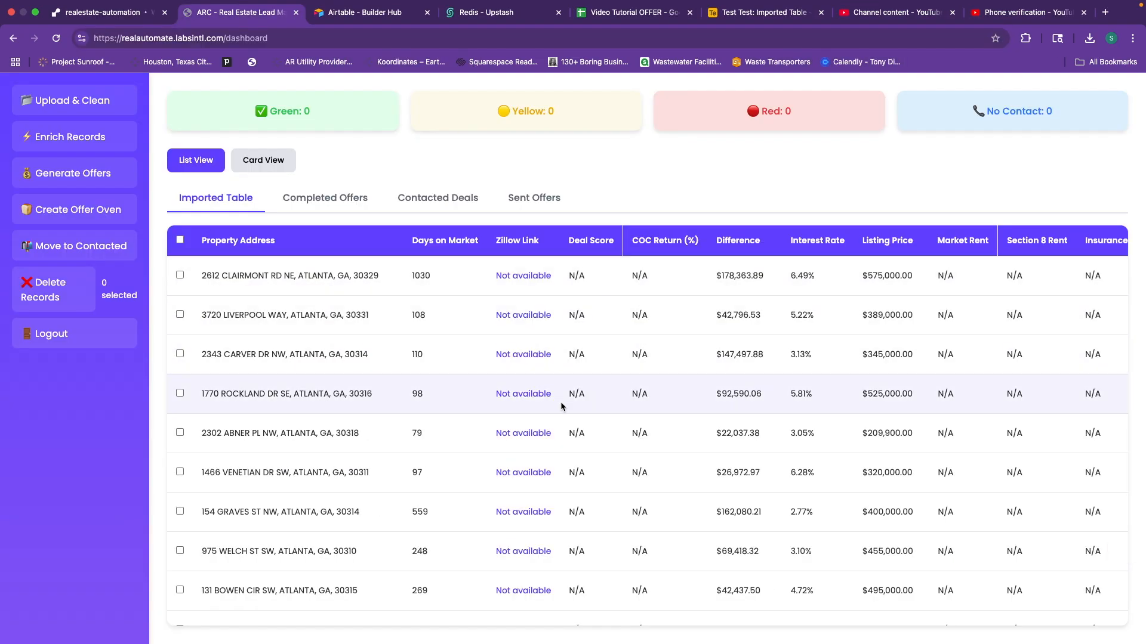
scroll(492, 389, down, 3)
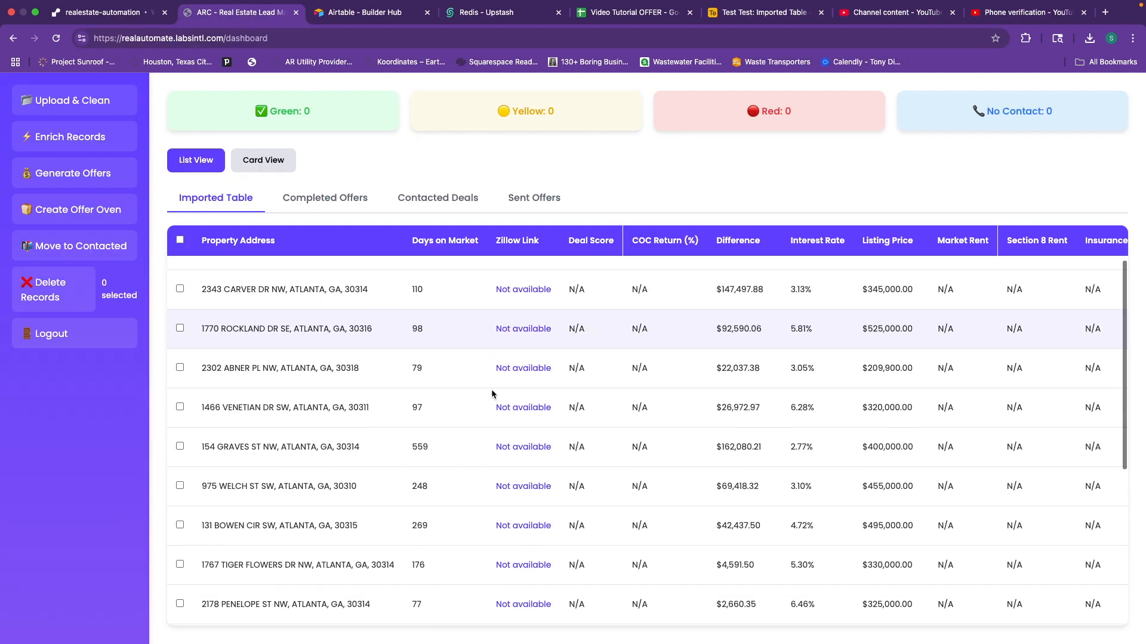
scroll(491, 389, up, 3)
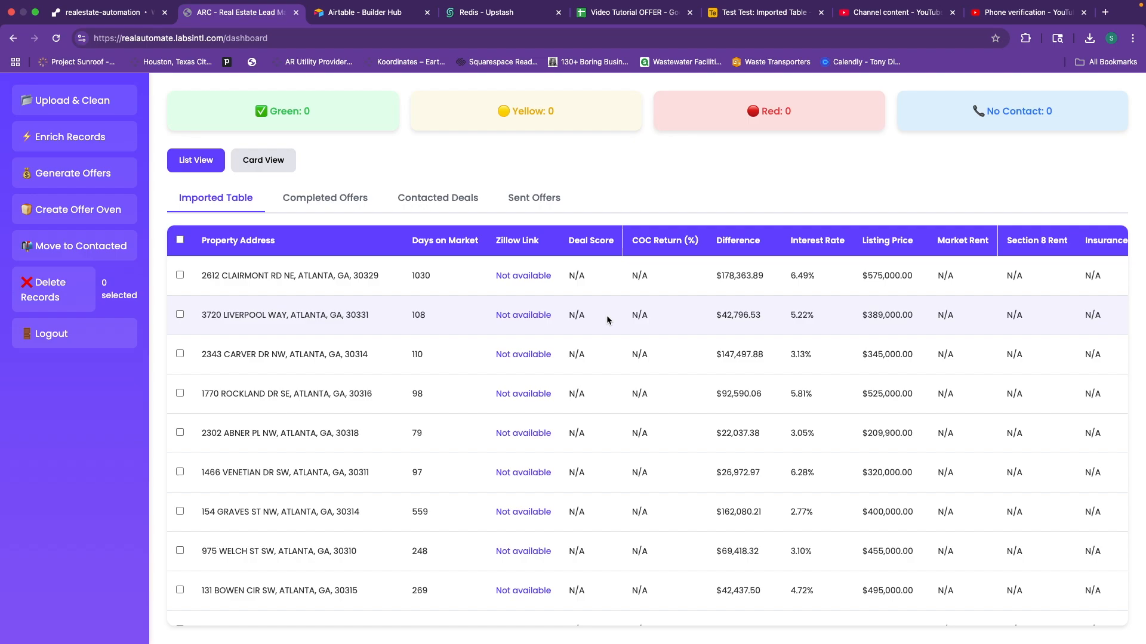
scroll(574, 321, right, 5)
scroll(574, 321, right, 5)
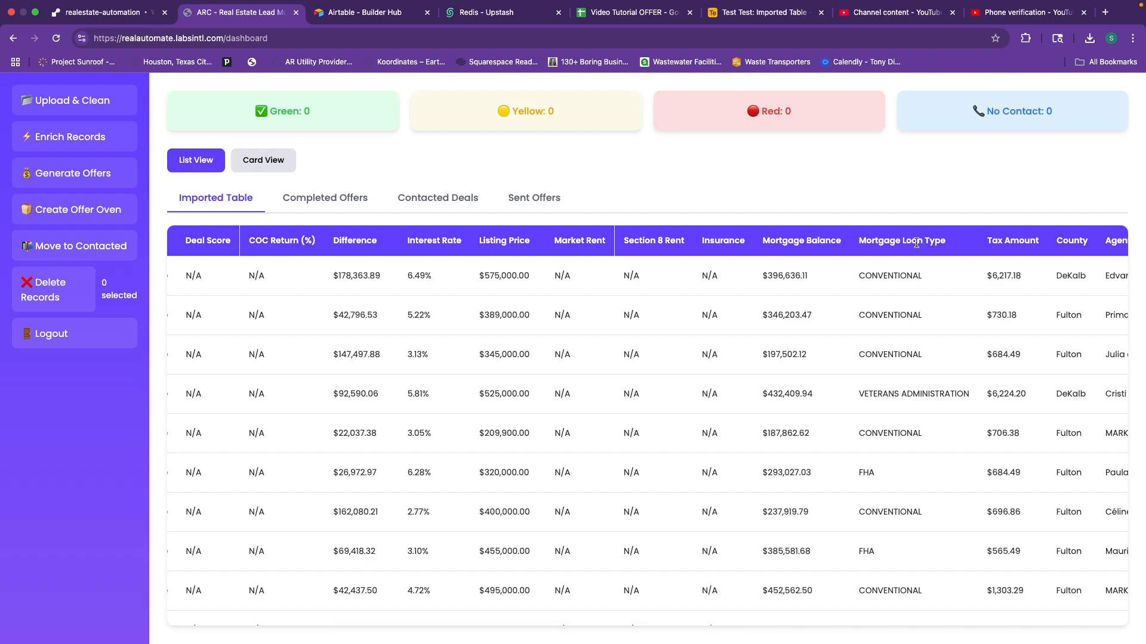
double_click(918, 273)
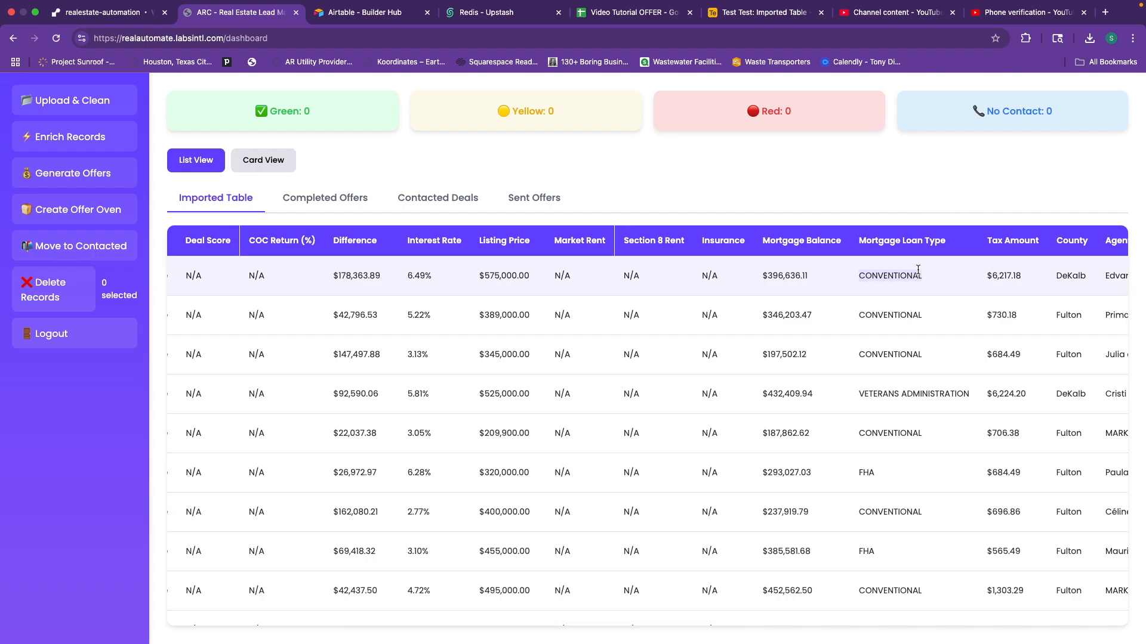
scroll(894, 270, left, 10)
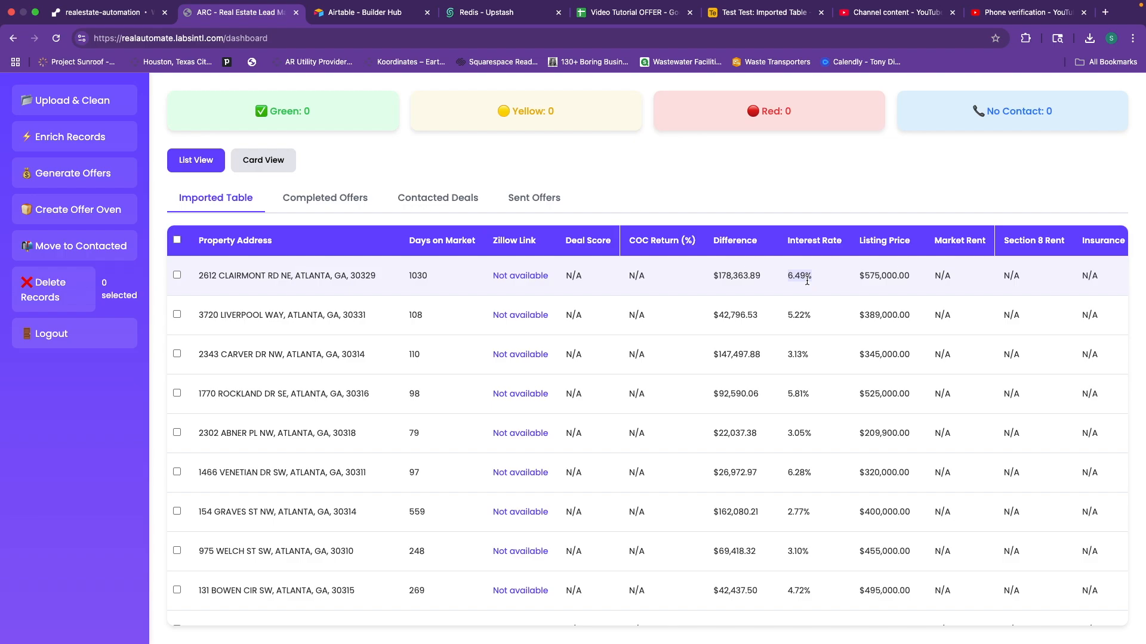
click(797, 305)
scroll(799, 299, left, 1)
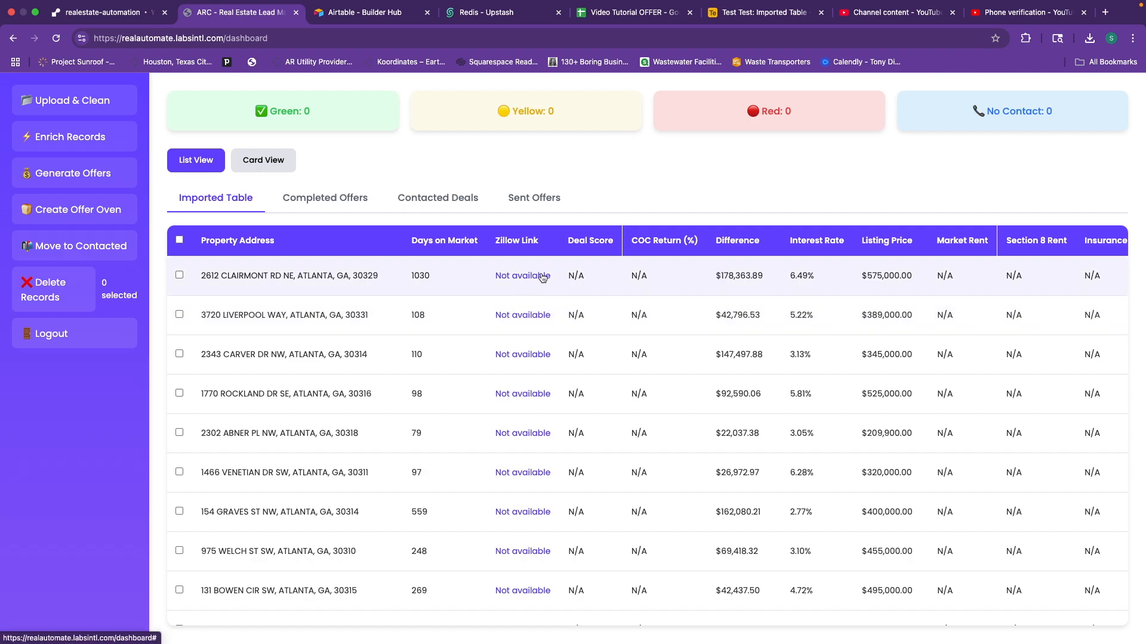
scroll(552, 262, right, 3)
scroll(554, 258, right, 2)
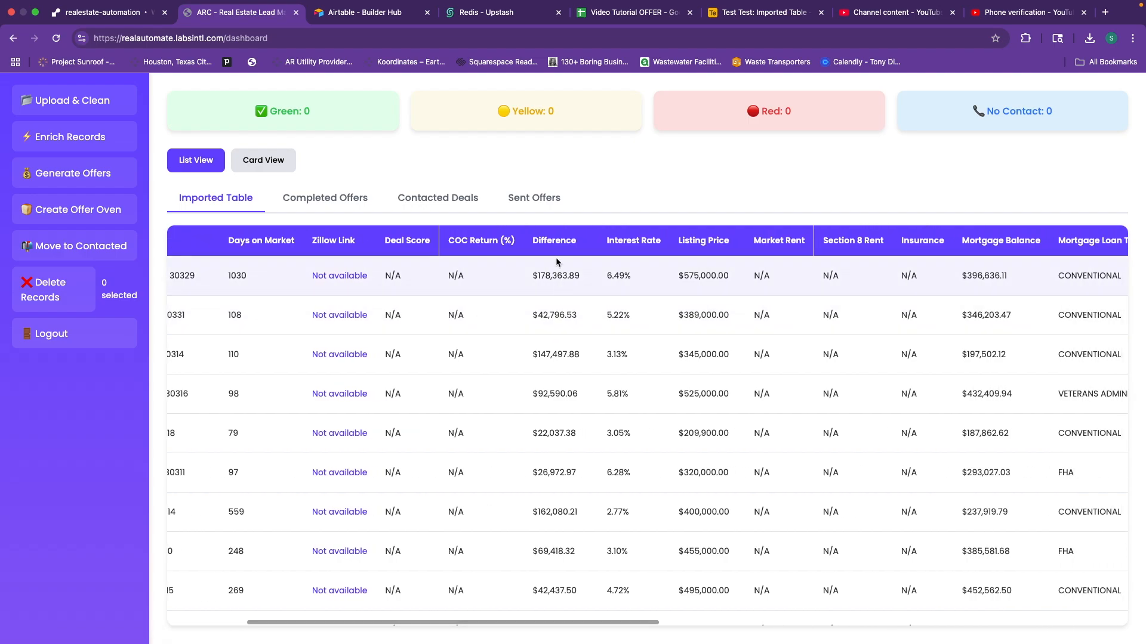
scroll(547, 280, left, 2)
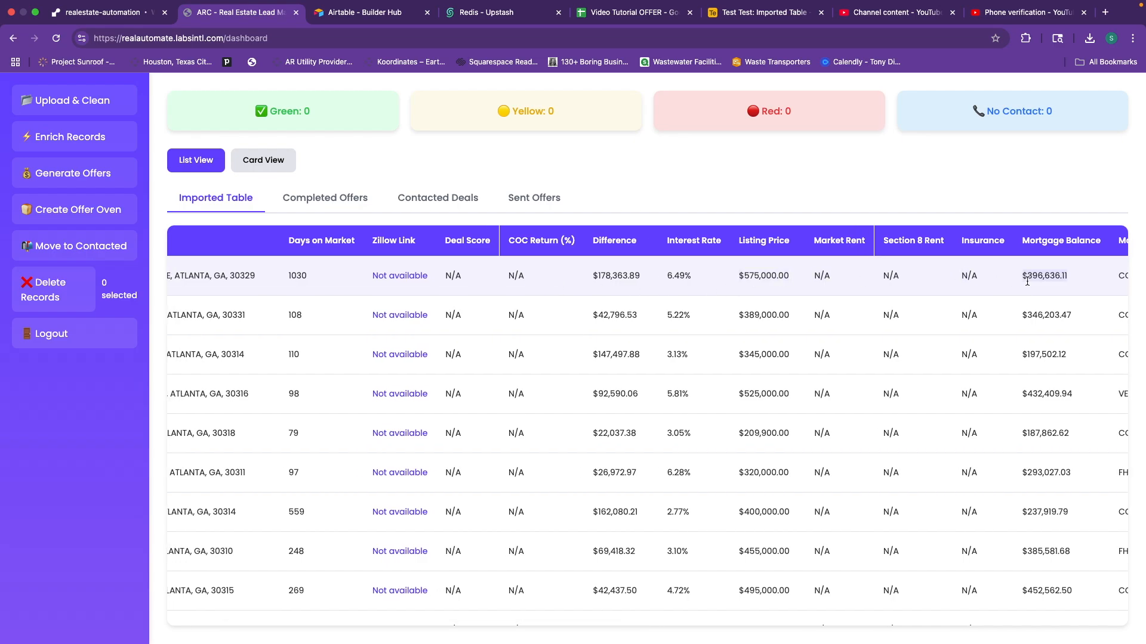
scroll(1032, 271, right, 2)
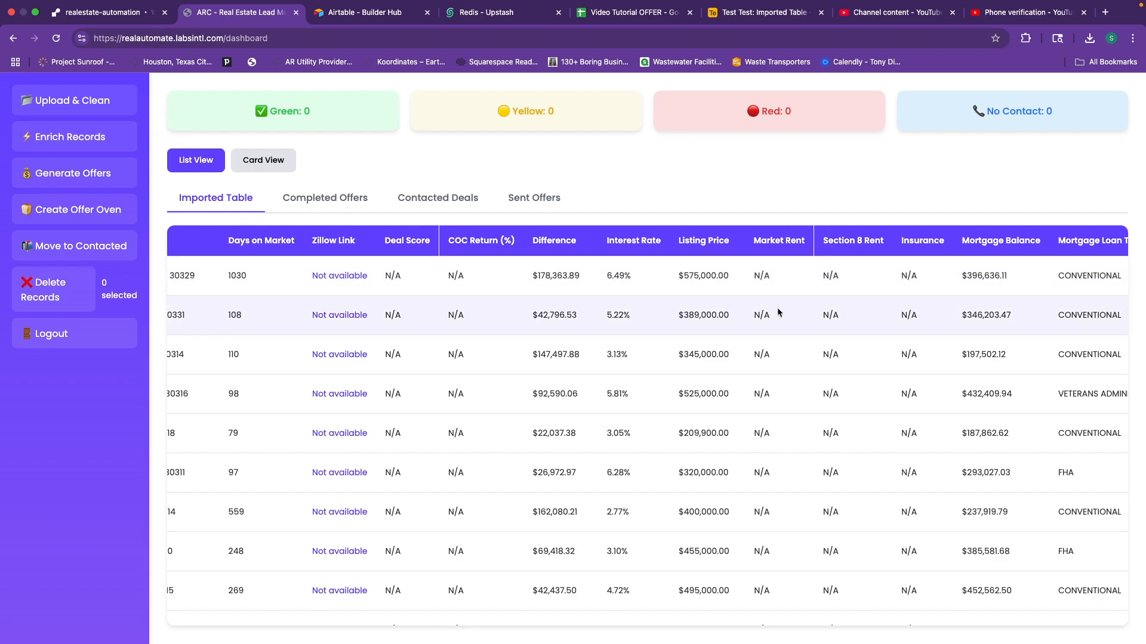
scroll(782, 309, right, 4)
scroll(788, 308, right, 6)
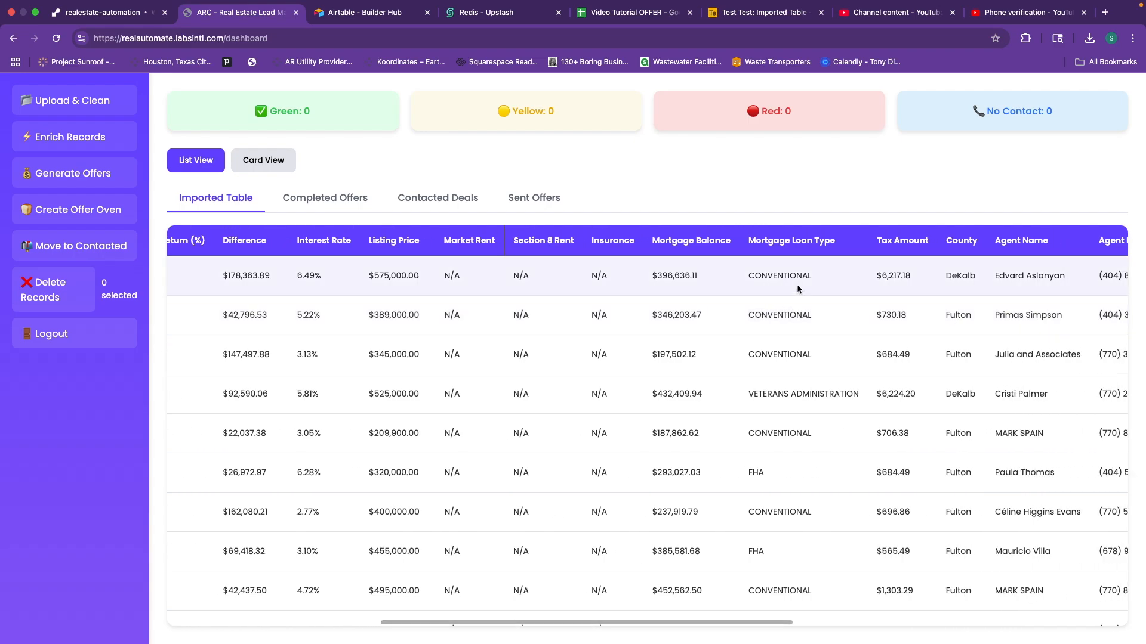
scroll(775, 280, right, 6)
click(732, 278)
drag(805, 276, 875, 272)
click(750, 264)
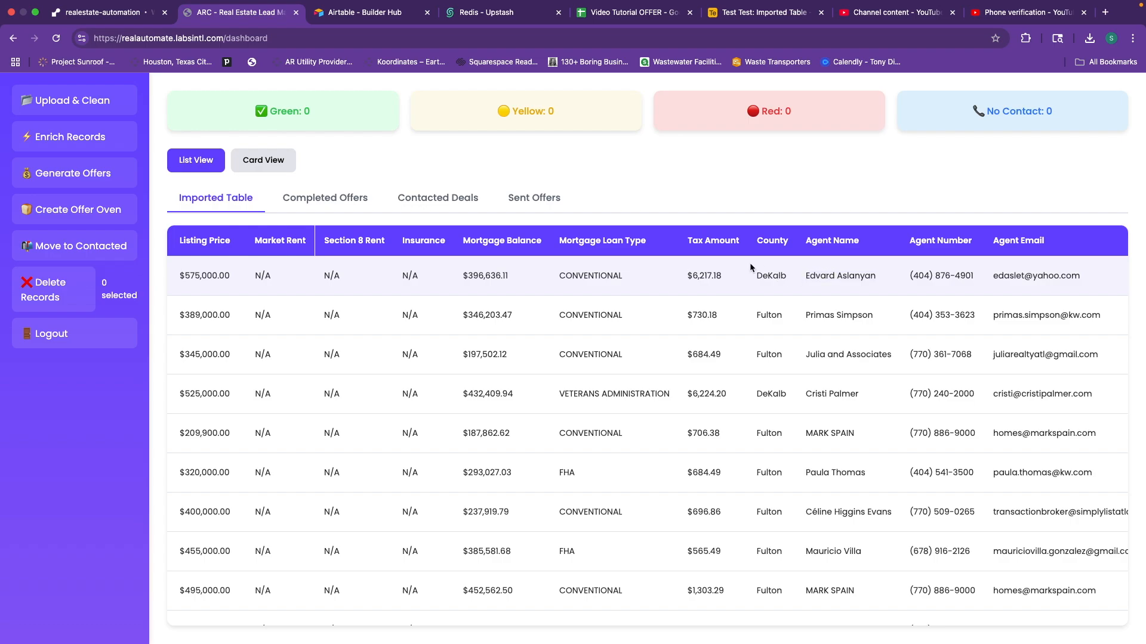
scroll(756, 266, right, 4)
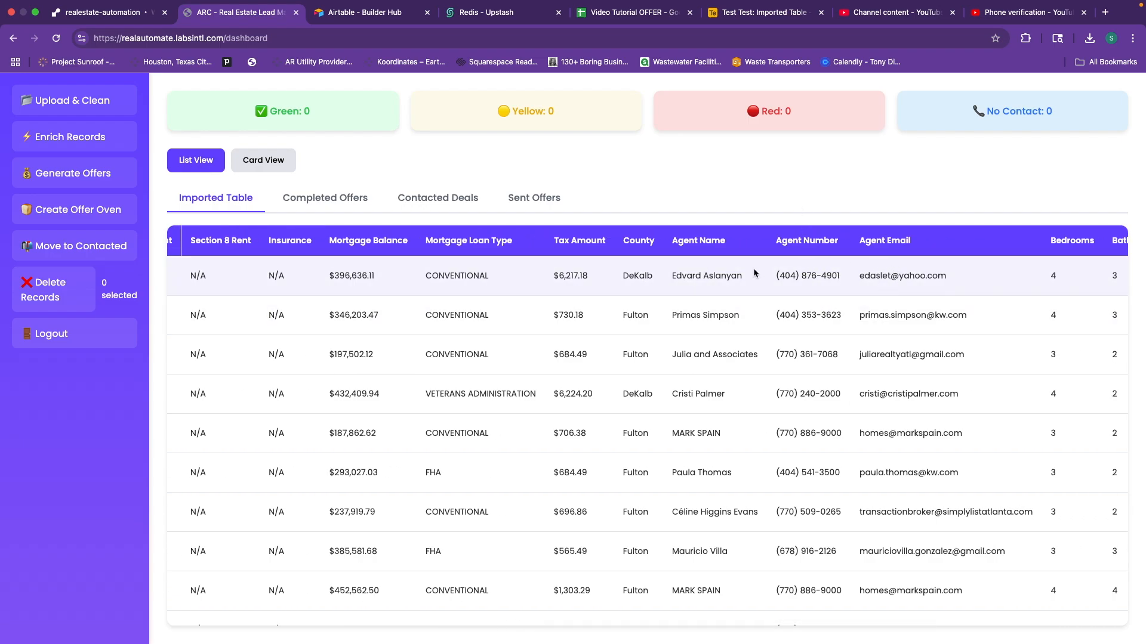
scroll(893, 282, right, 7)
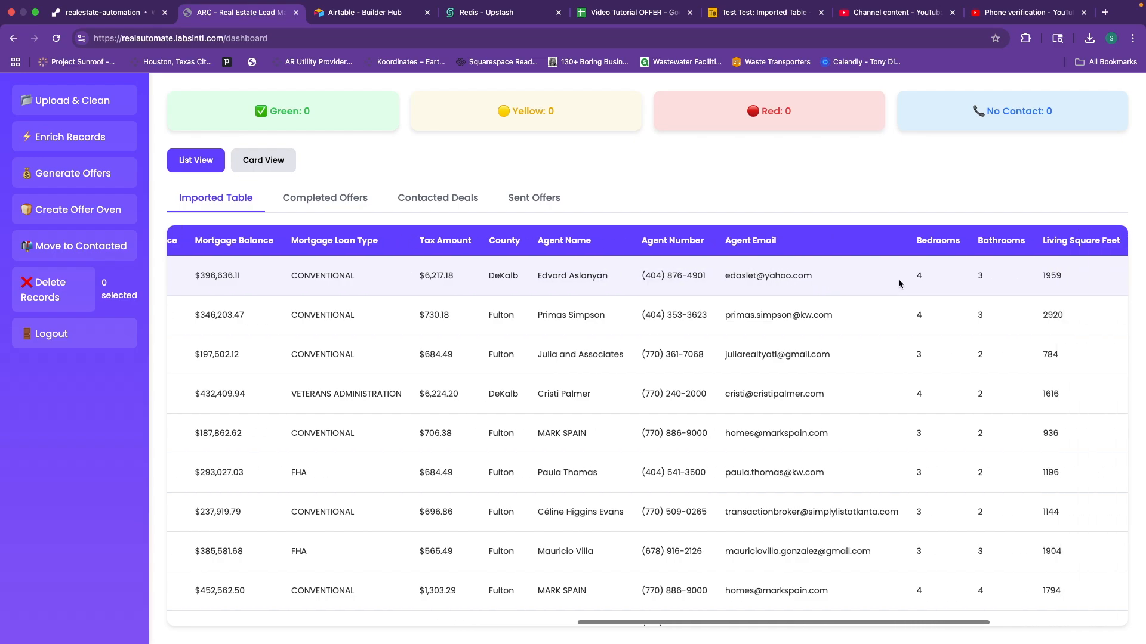
scroll(904, 278, right, 4)
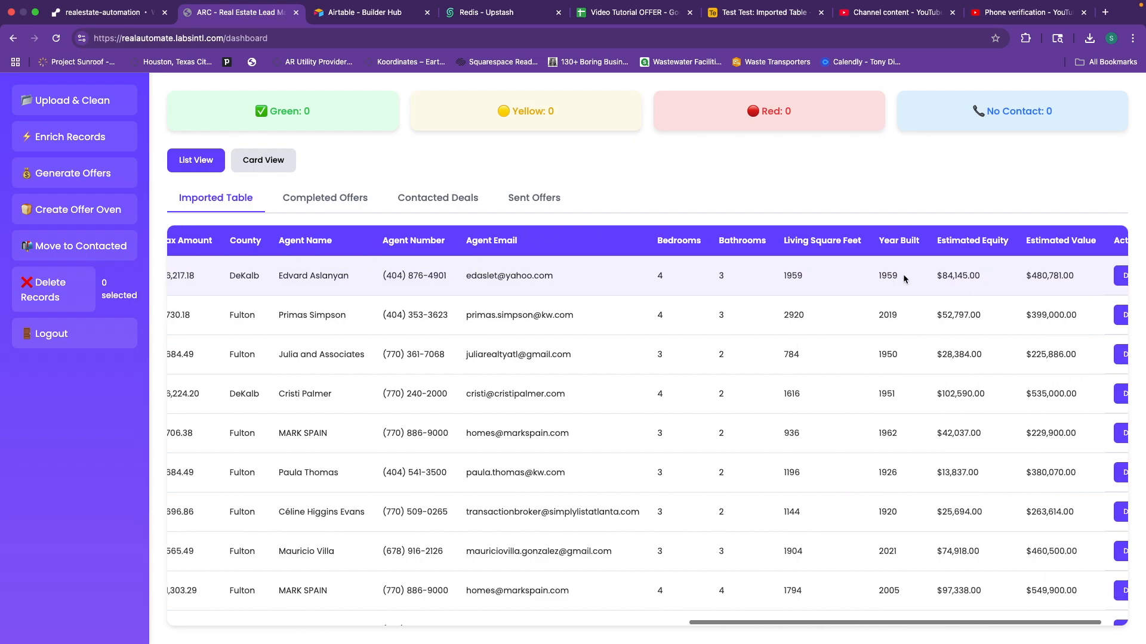
scroll(904, 278, right, 2)
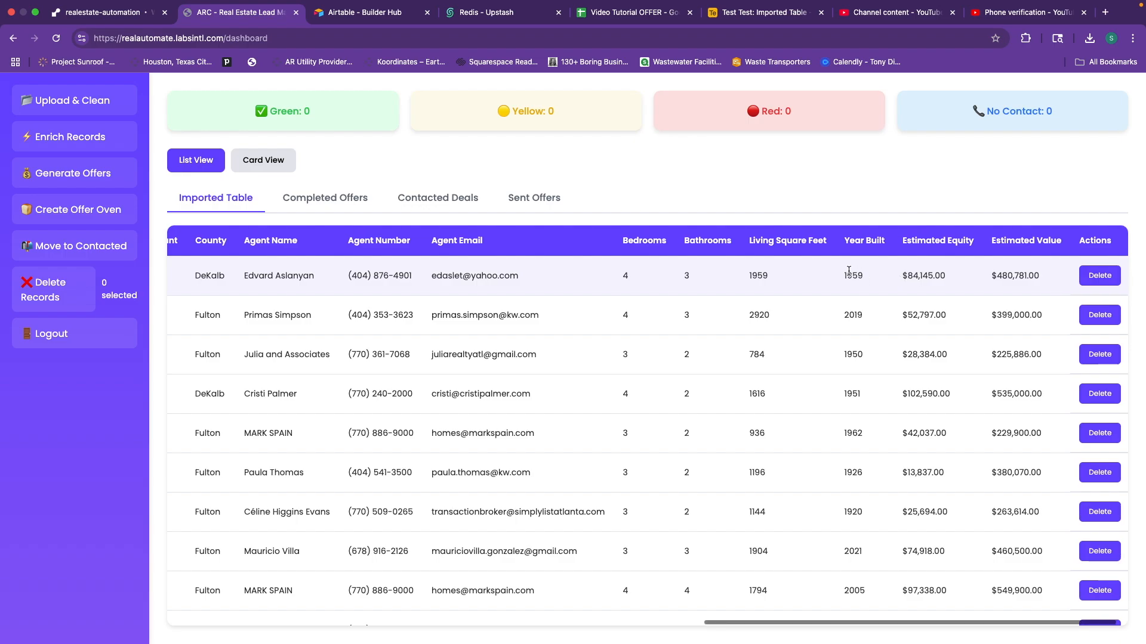
scroll(850, 270, left, 20)
scroll(856, 270, left, 4)
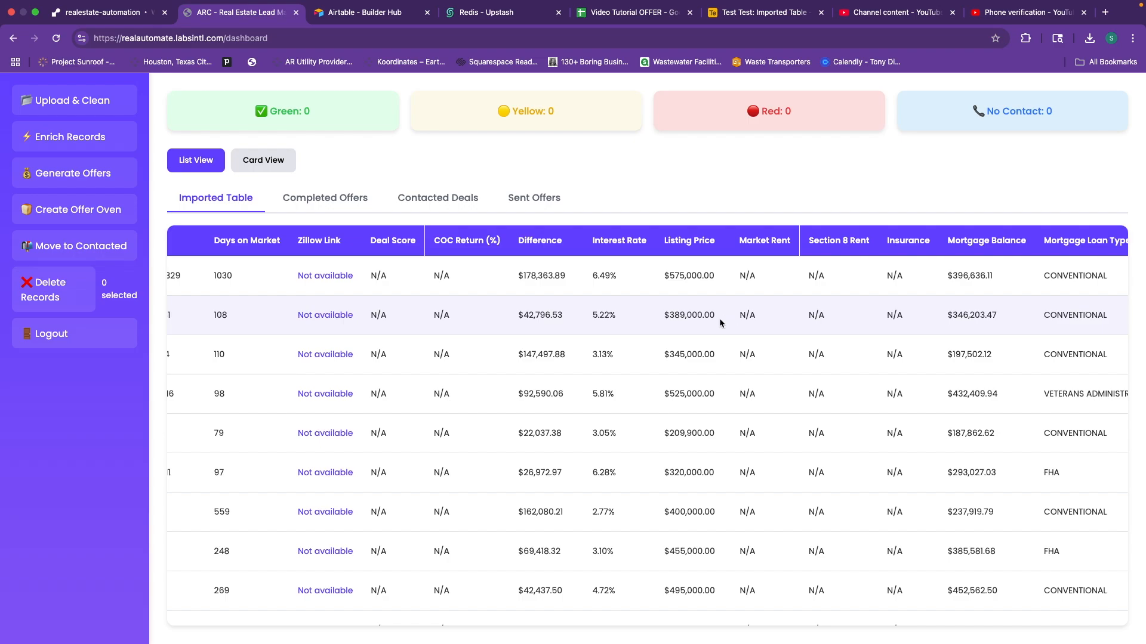
scroll(718, 318, left, 3)
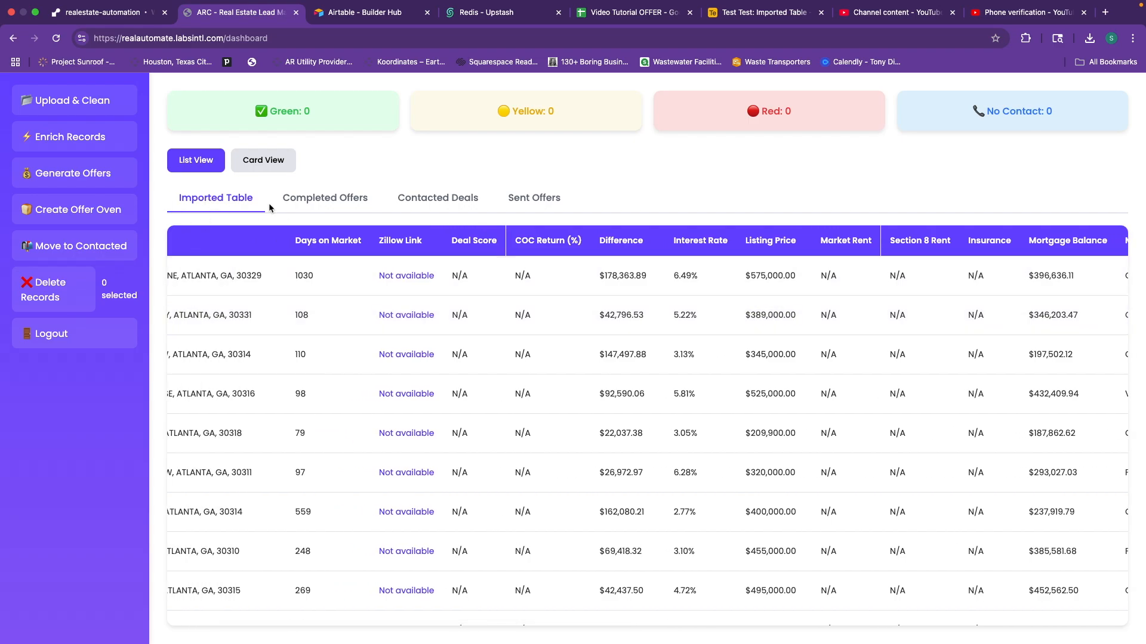
scroll(317, 279, left, 4)
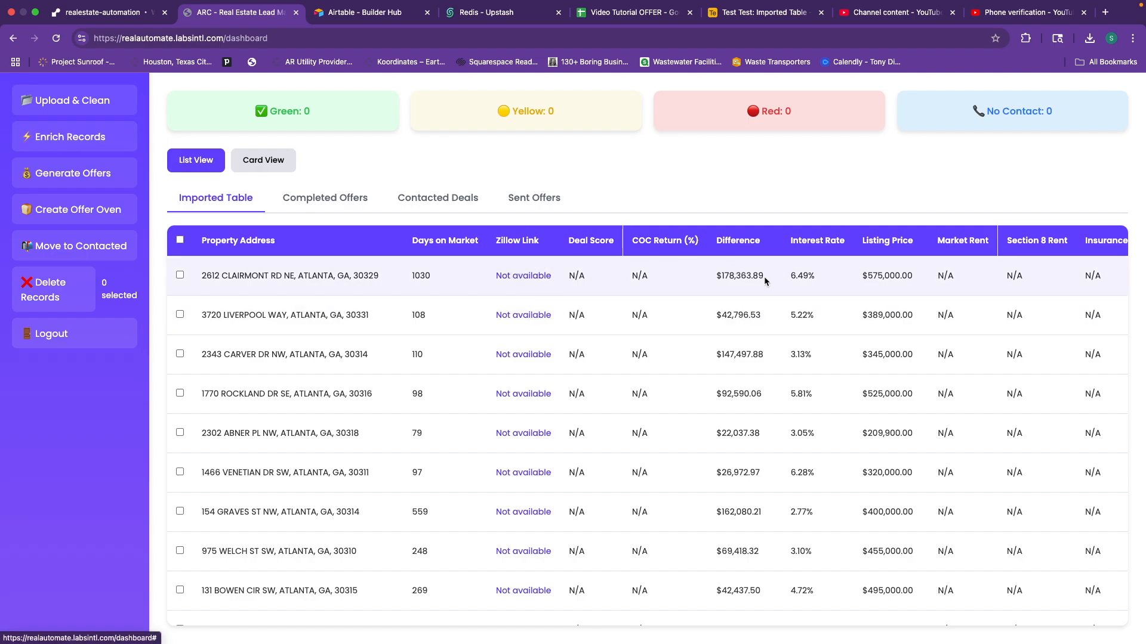
scroll(804, 277, right, 2)
scroll(804, 277, right, 5)
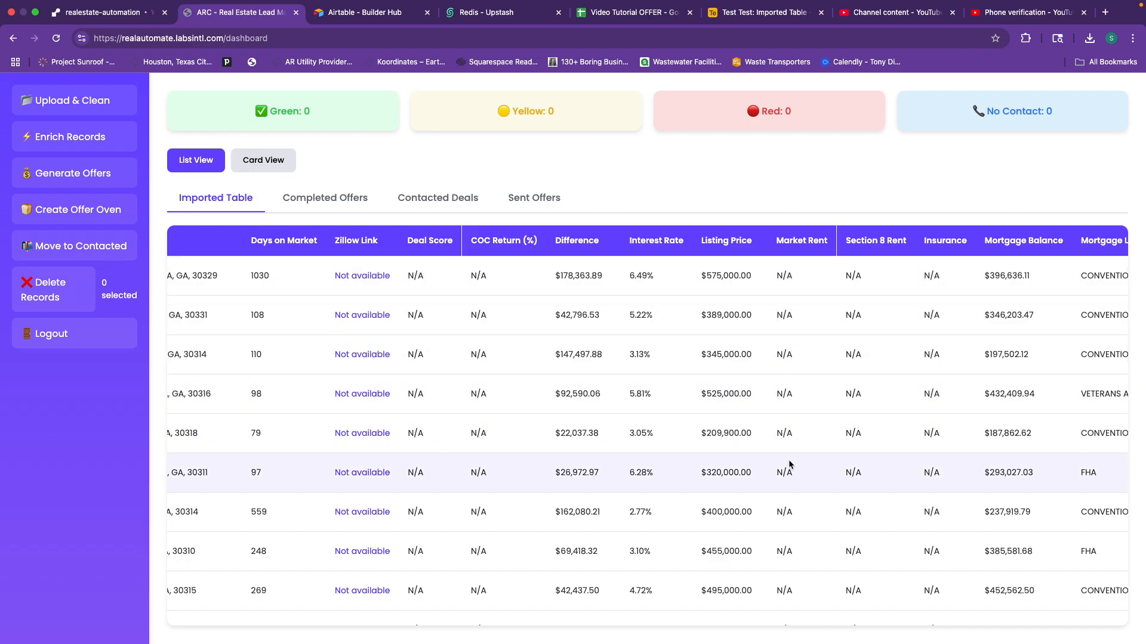
scroll(895, 308, right, 3)
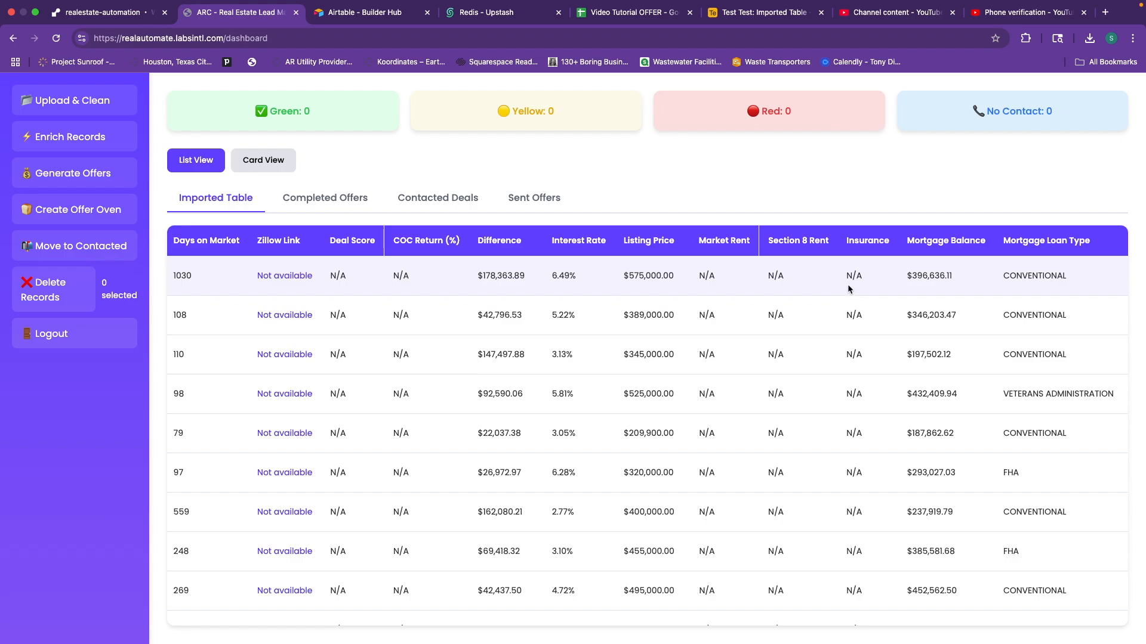
click(854, 277)
click(828, 279)
scroll(643, 290, left, 8)
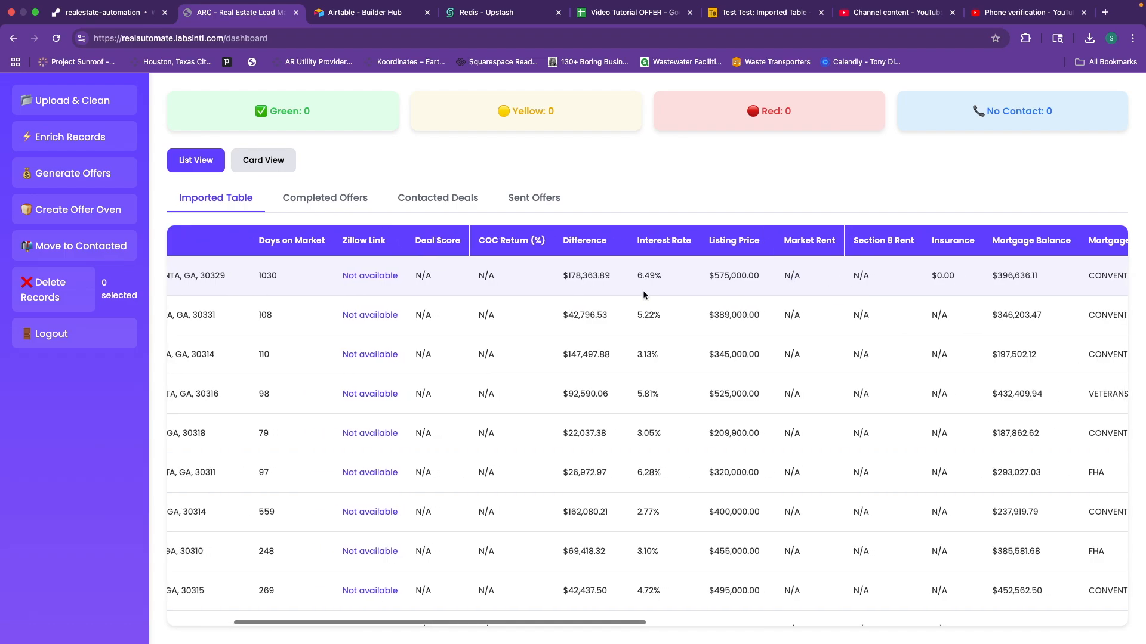
Run Enrich Records and check that leads now have rent and insurance values, such as $1,304.00 and $3,420.00.
click(64, 138)
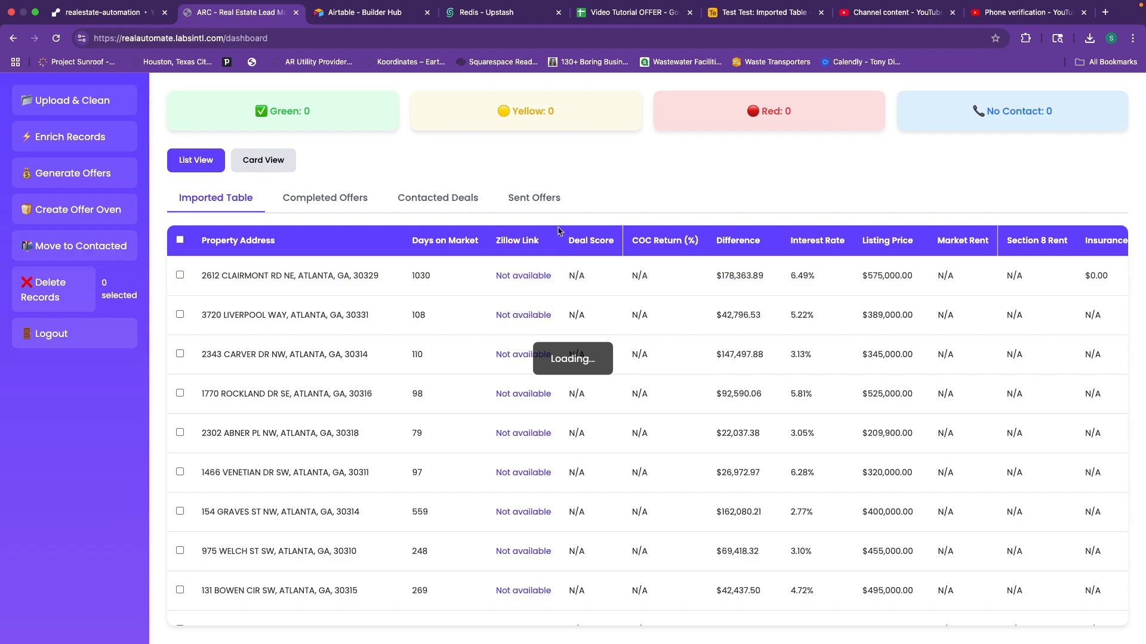
scroll(708, 305, right, 2)
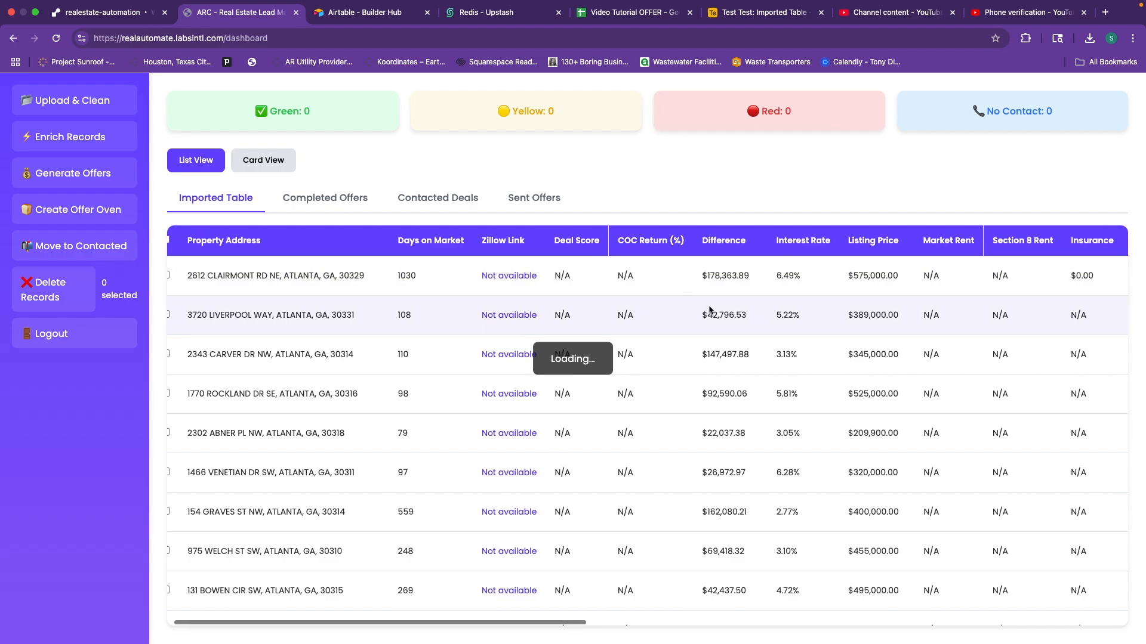
scroll(871, 281, right, 3)
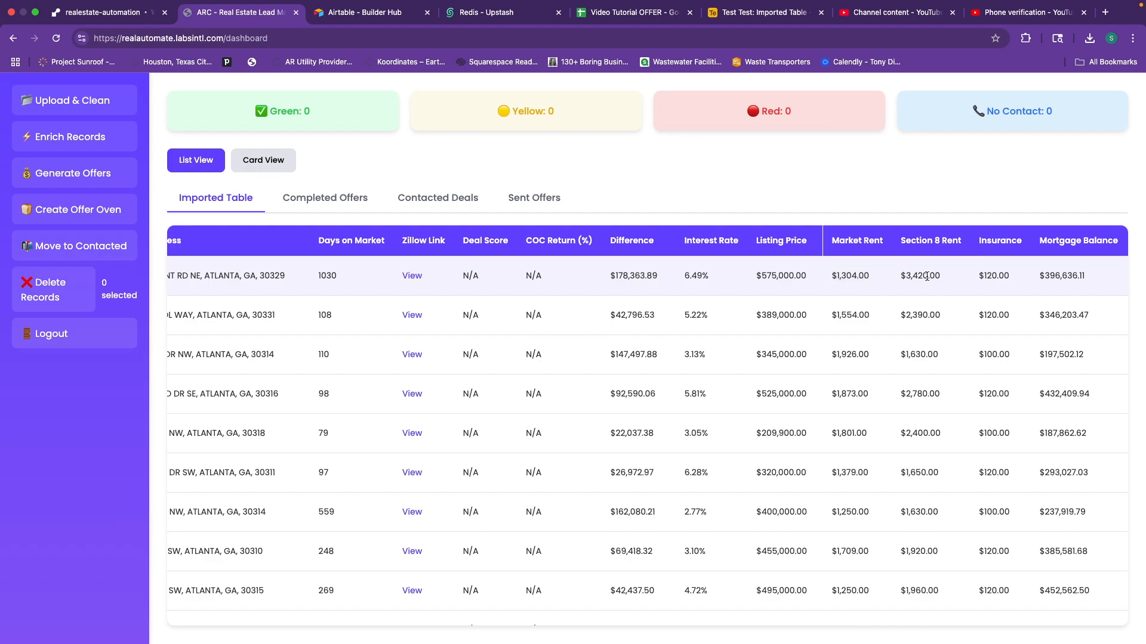
triple_click(857, 275)
click(926, 278)
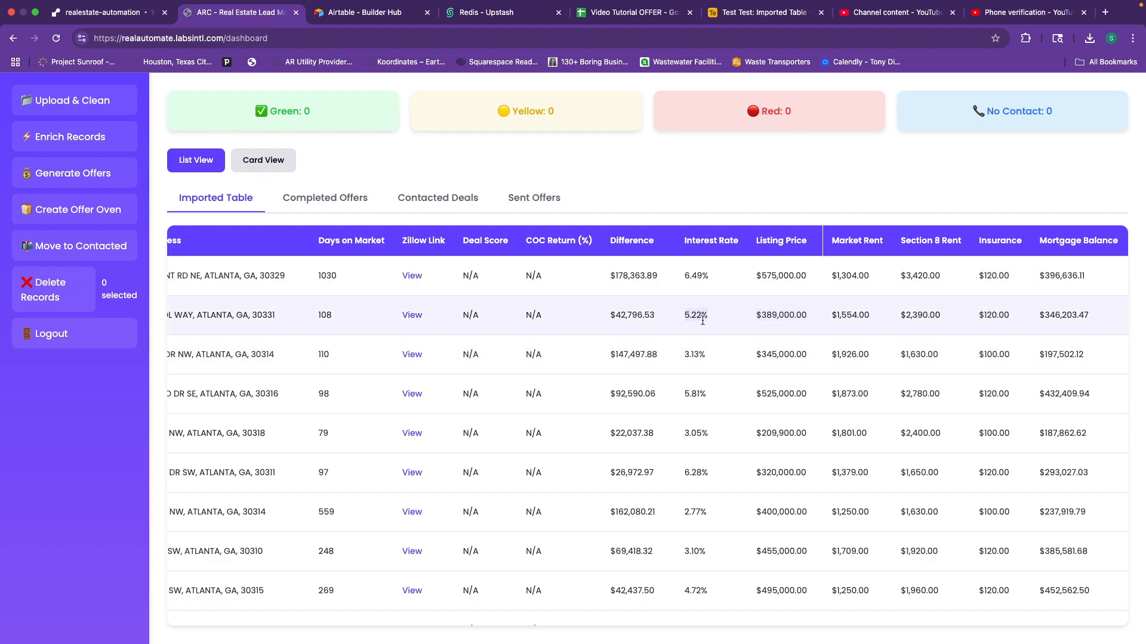
scroll(720, 328, right, 1)
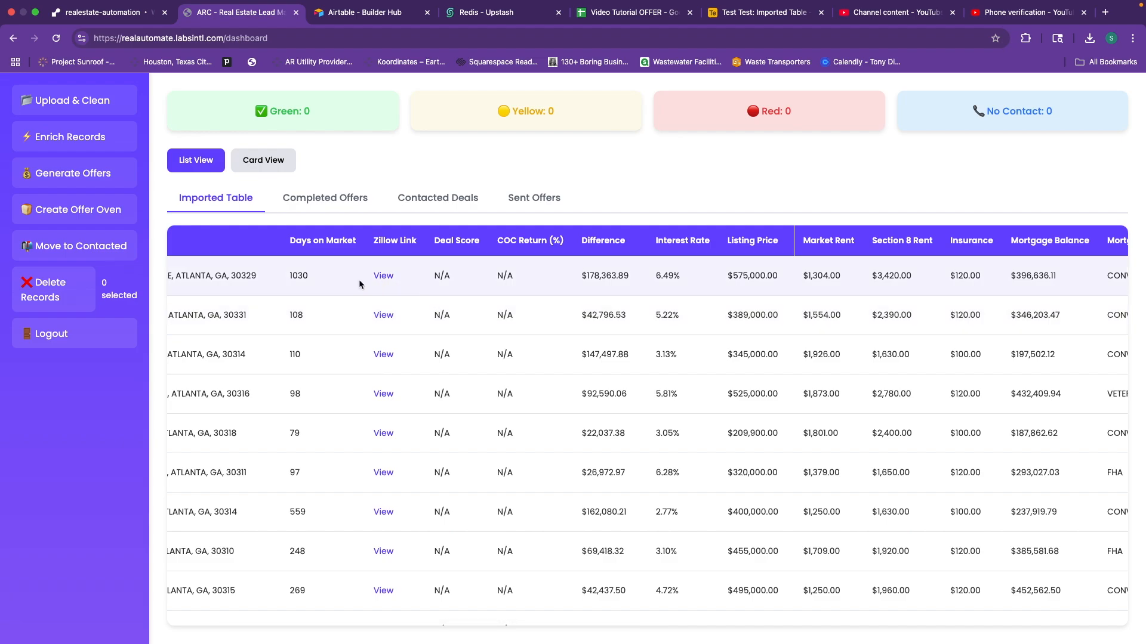
scroll(359, 280, left, 4)
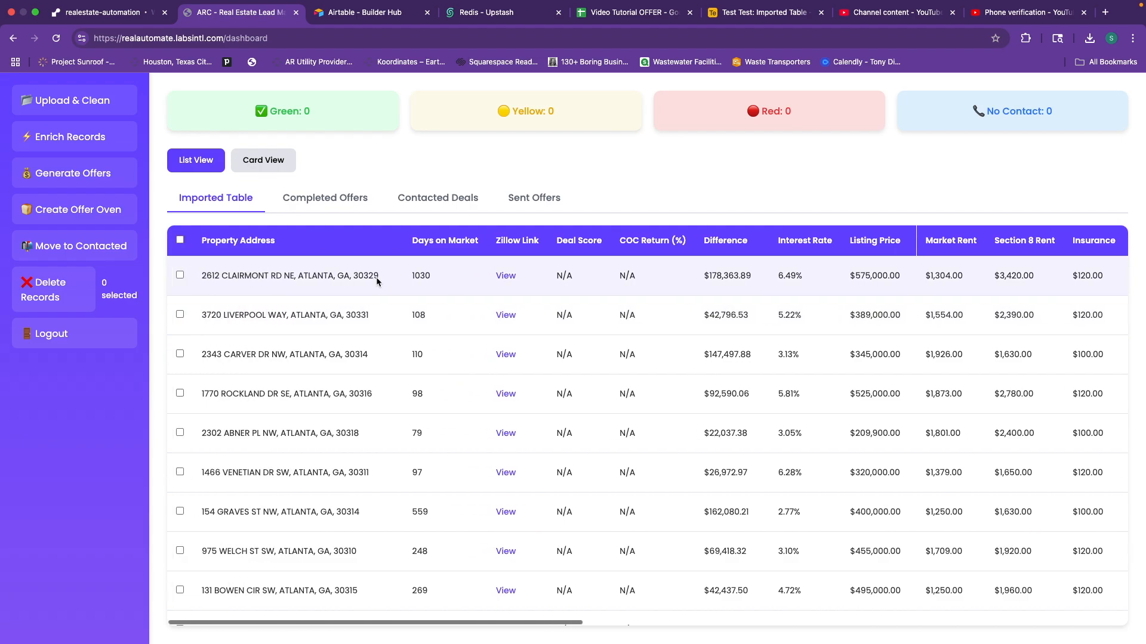
click(504, 281)
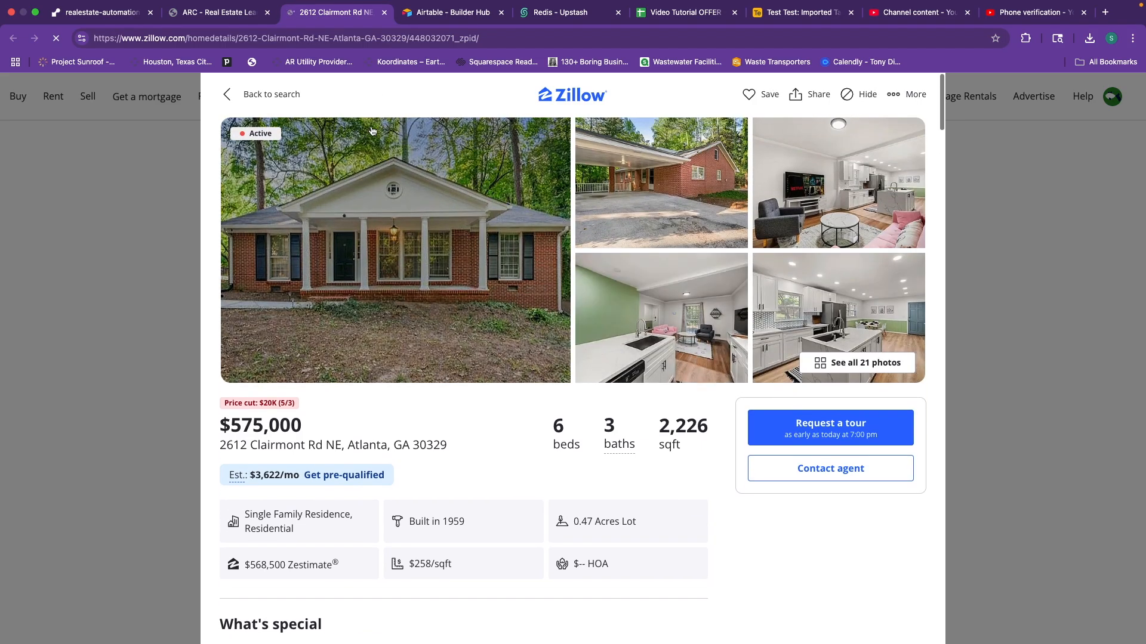
click(222, 15)
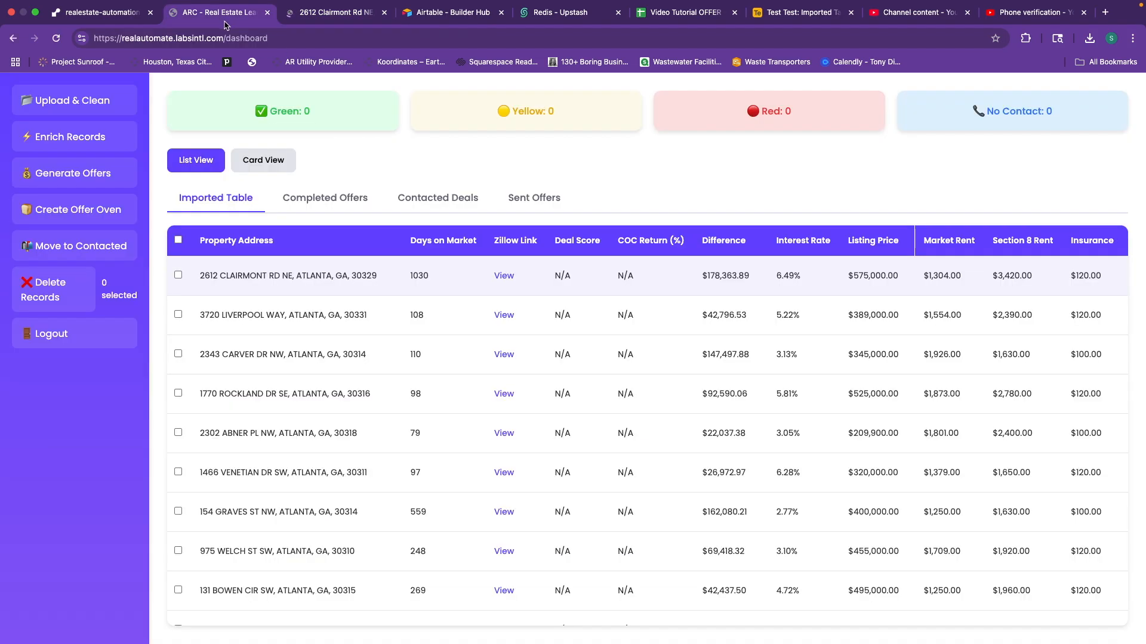
scroll(627, 272, right, 2)
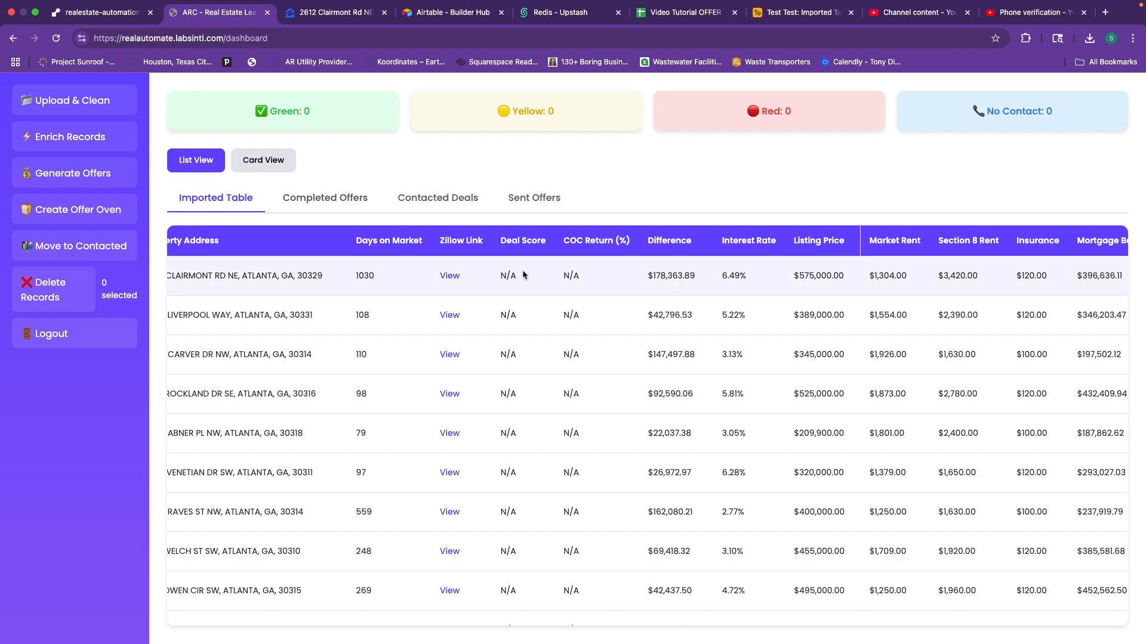
scroll(615, 289, right, 3)
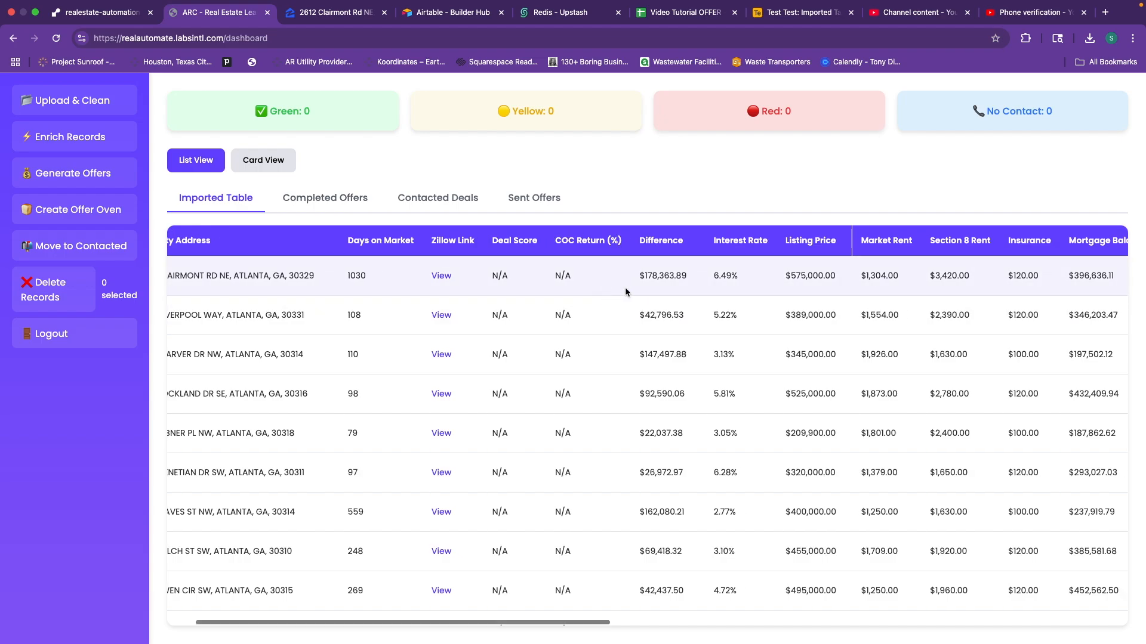
scroll(624, 287, right, 4)
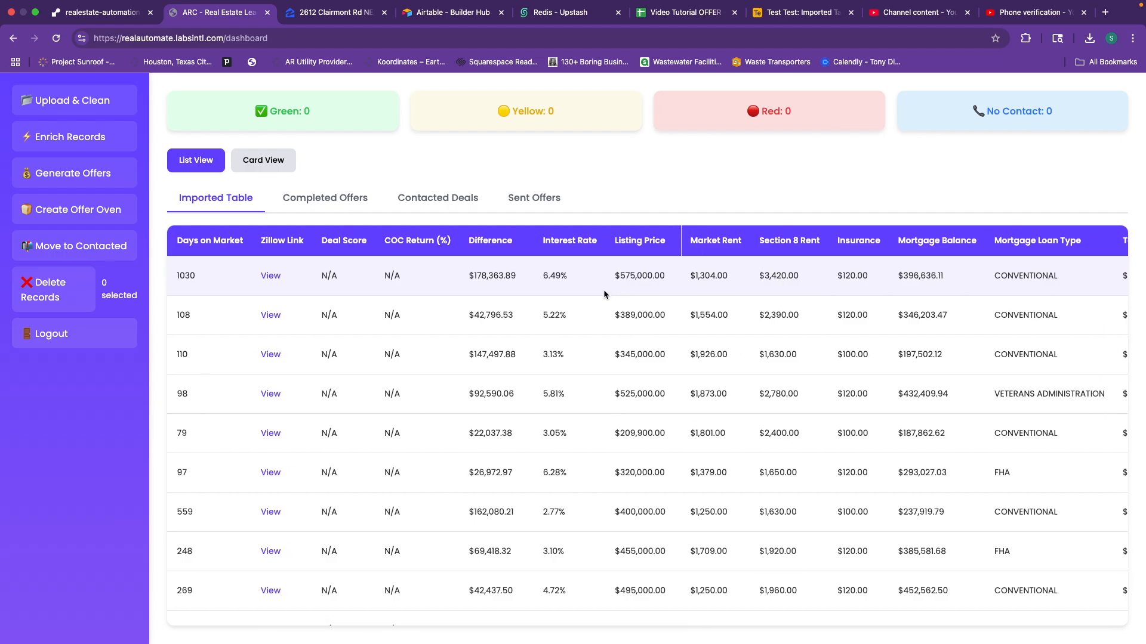
scroll(603, 289, right, 10)
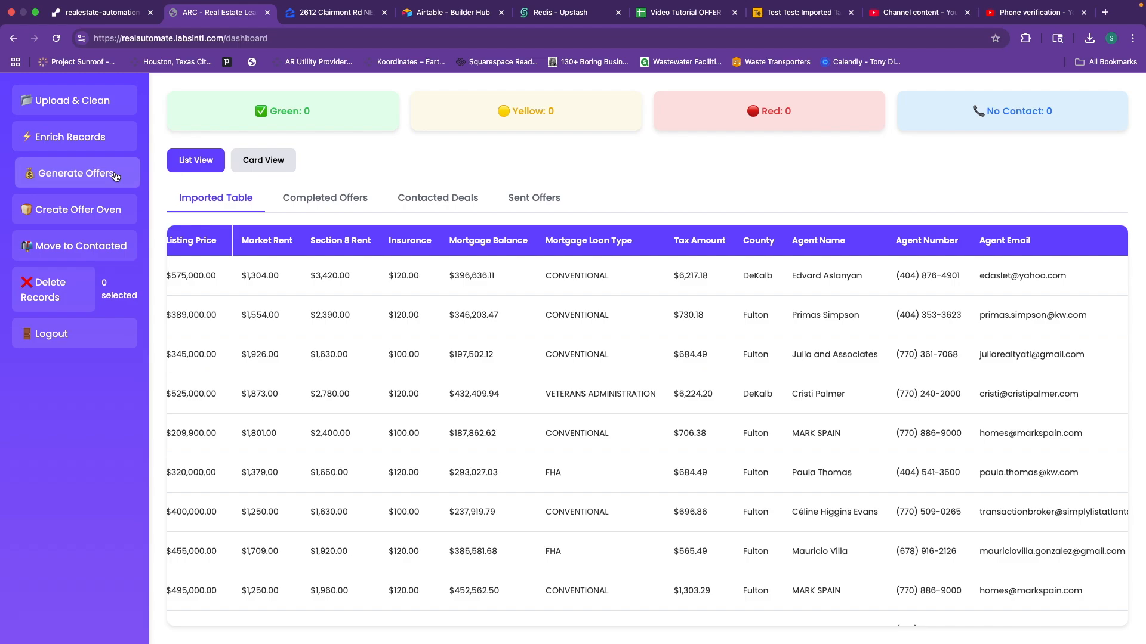
scroll(706, 296, left, 2)
scroll(706, 301, left, 6)
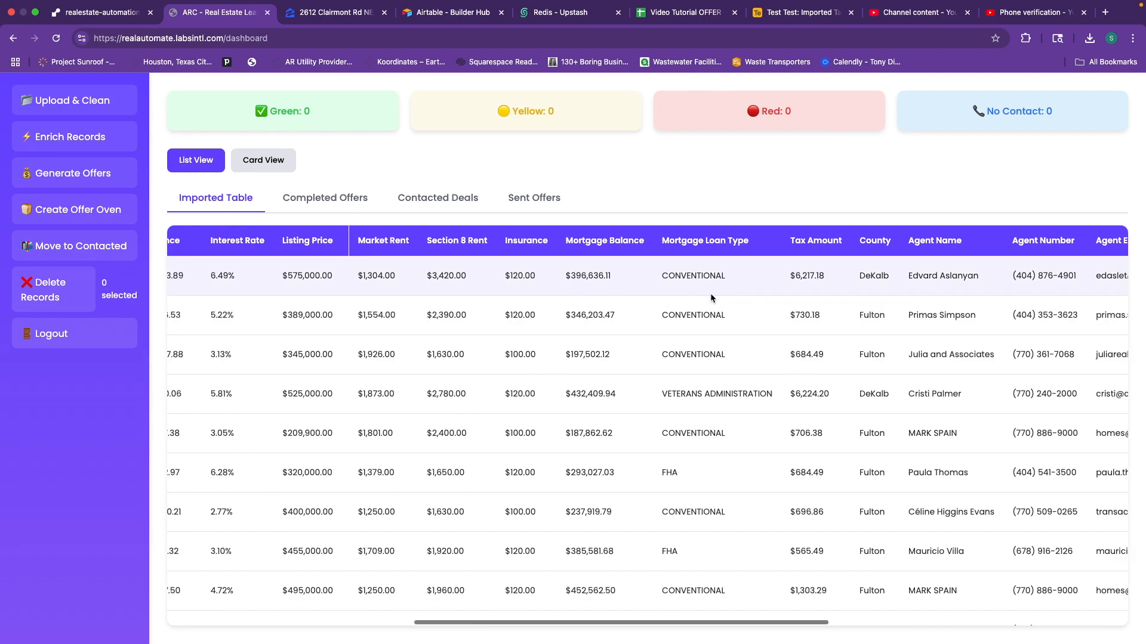
scroll(709, 294, left, 1)
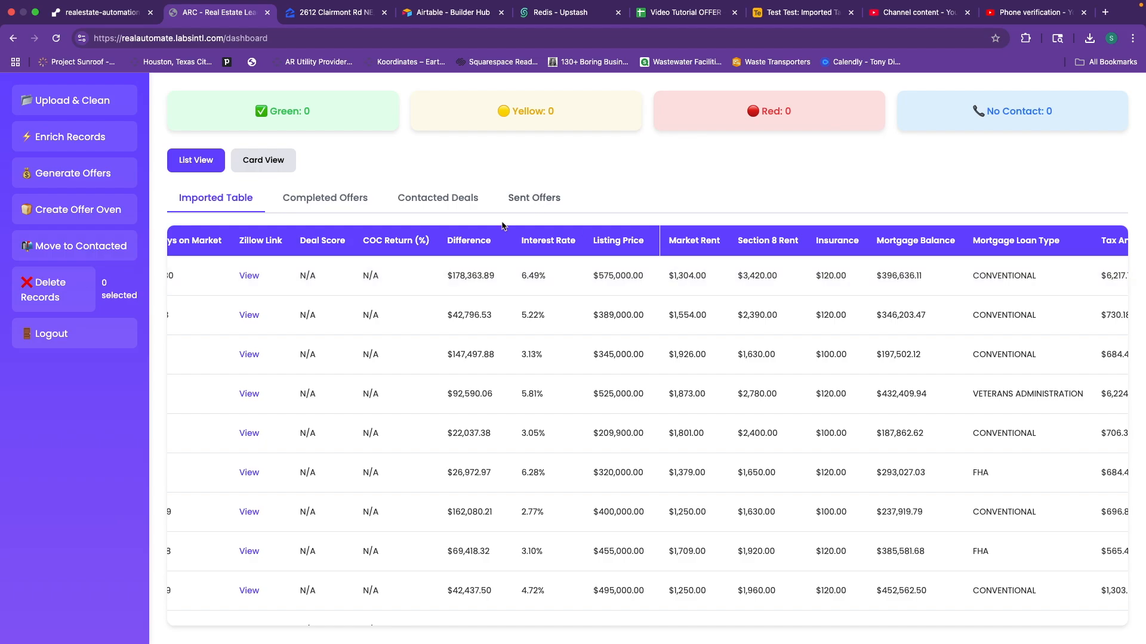
Generate offers for the imported properties, such as the first row at a 6.49% interest rate.
click(60, 178)
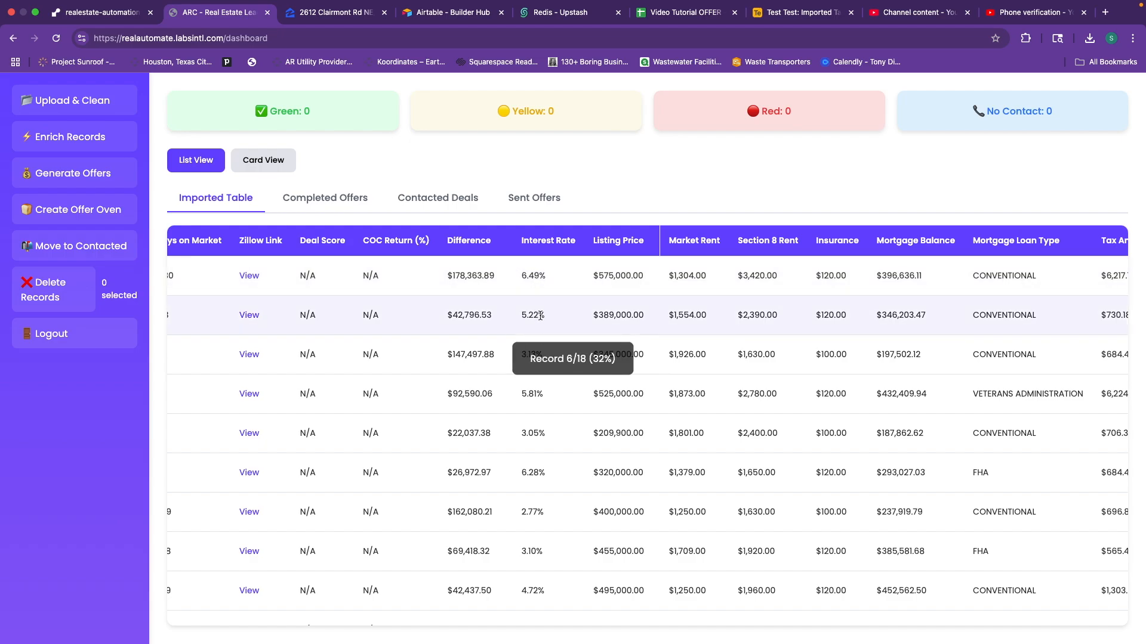
triple_click(538, 280)
click(538, 281)
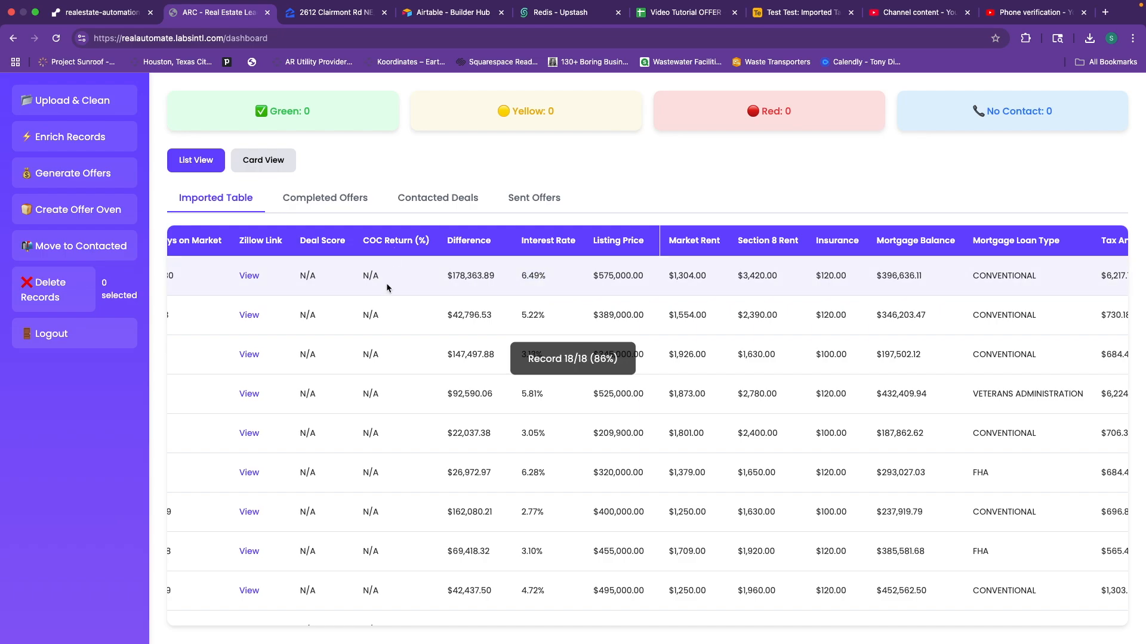
Reload the dashboard so it counts 2 Green, 2 Yellow and 2 Red leads with an empty Imported Table.
scroll(388, 283, left, 5)
scroll(394, 288, down, 4)
scroll(394, 289, down, 3)
scroll(394, 289, up, 6)
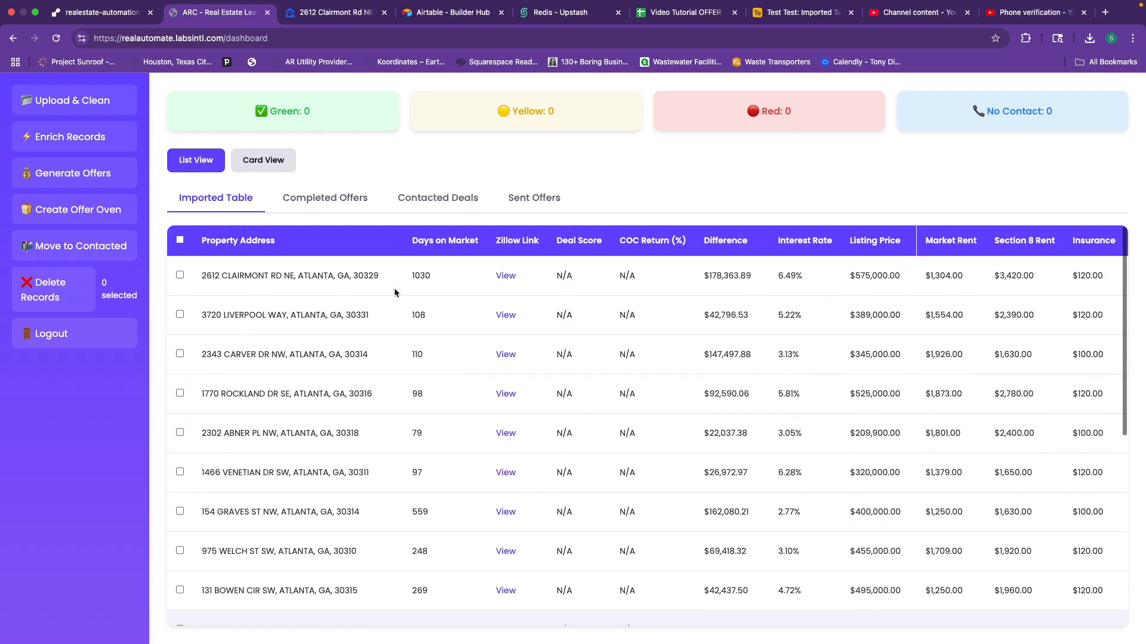
scroll(393, 289, down, 6)
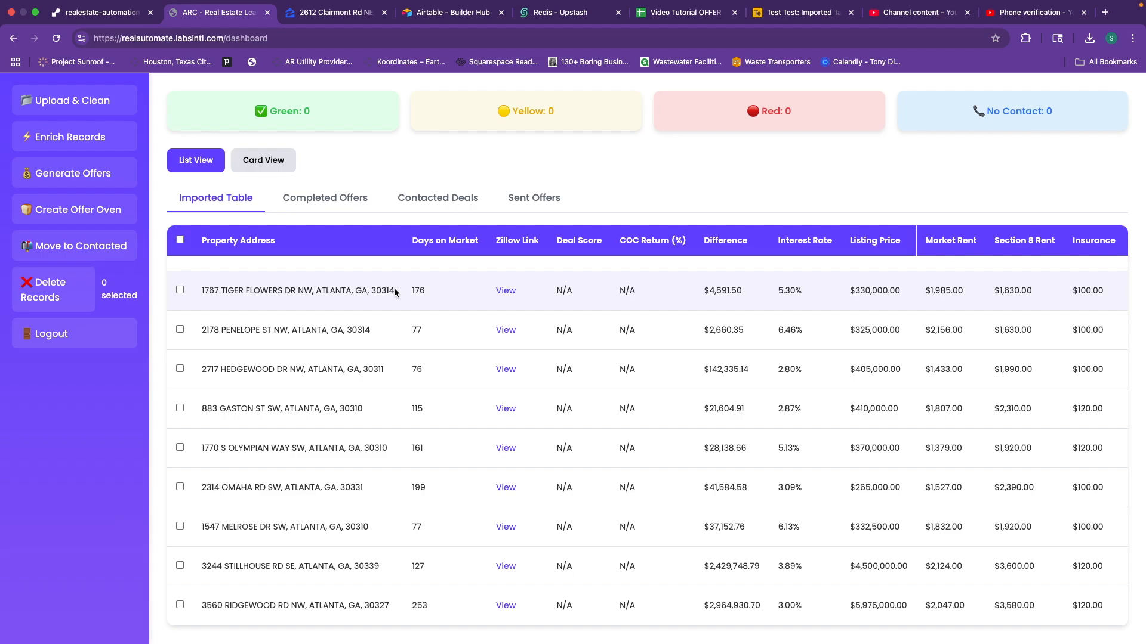
key(super+r)
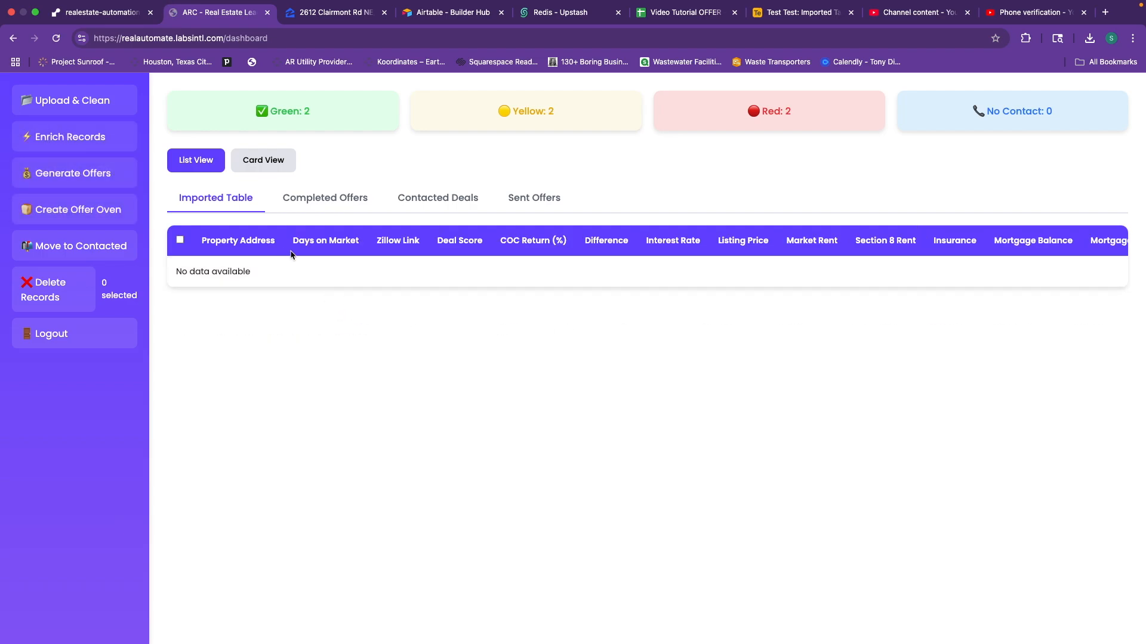
click(309, 209)
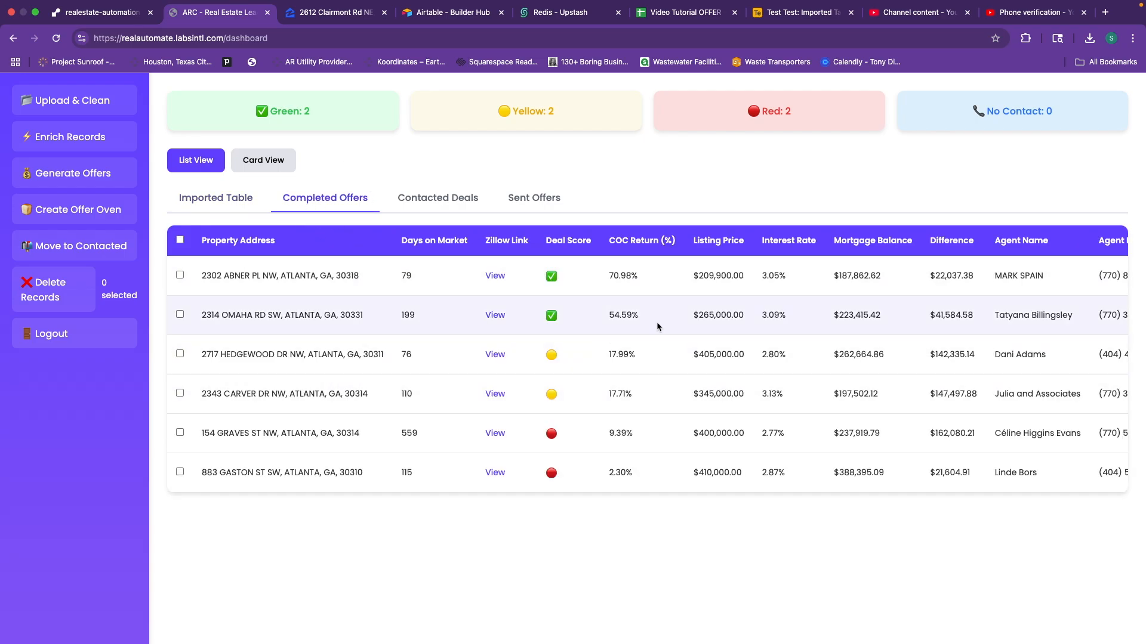
scroll(656, 321, right, 3)
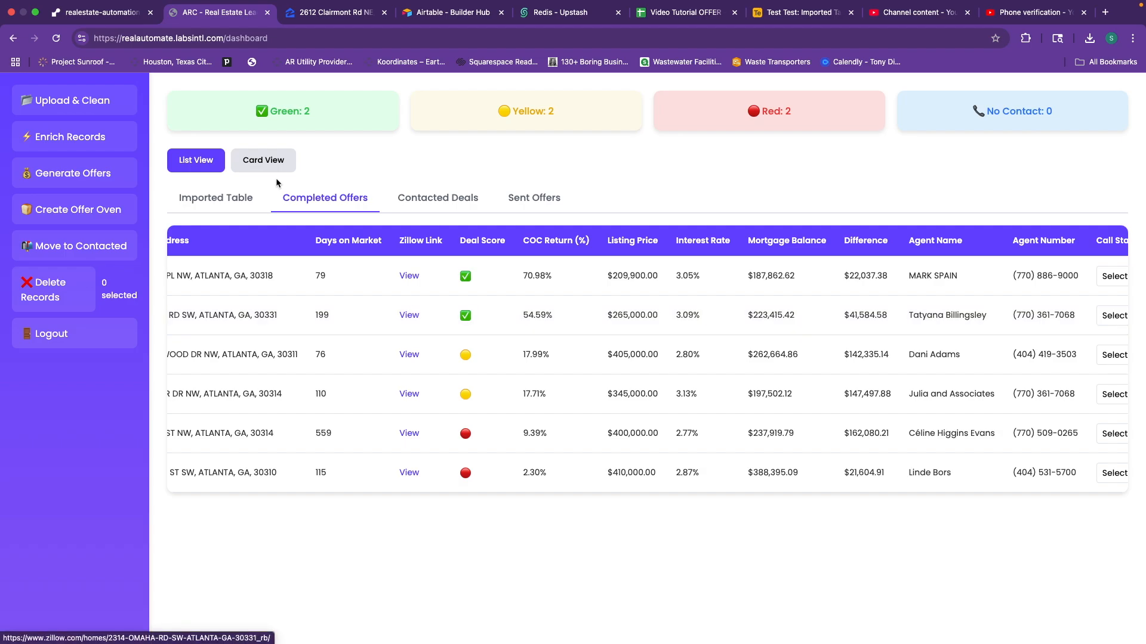
click(275, 168)
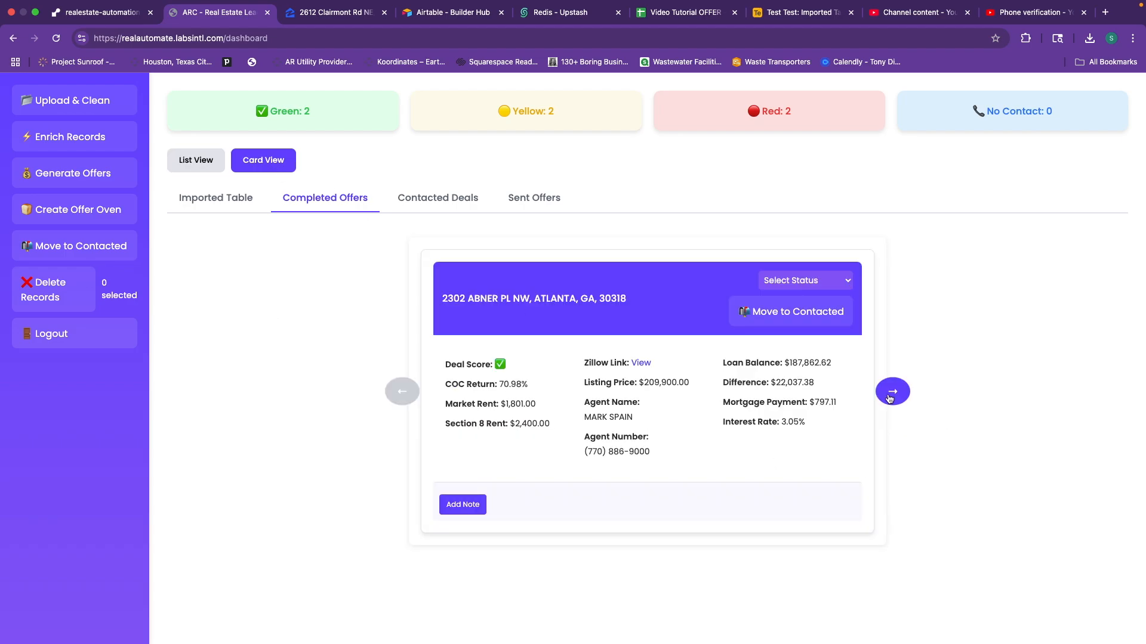
mouse_move(625, 451)
click(641, 364)
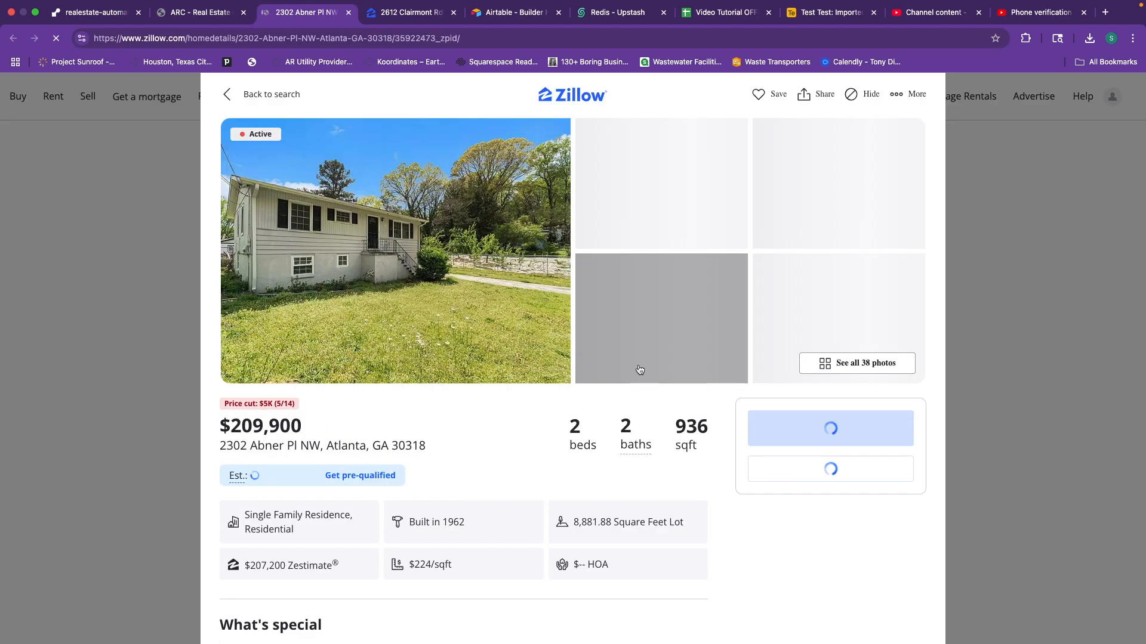
click(189, 20)
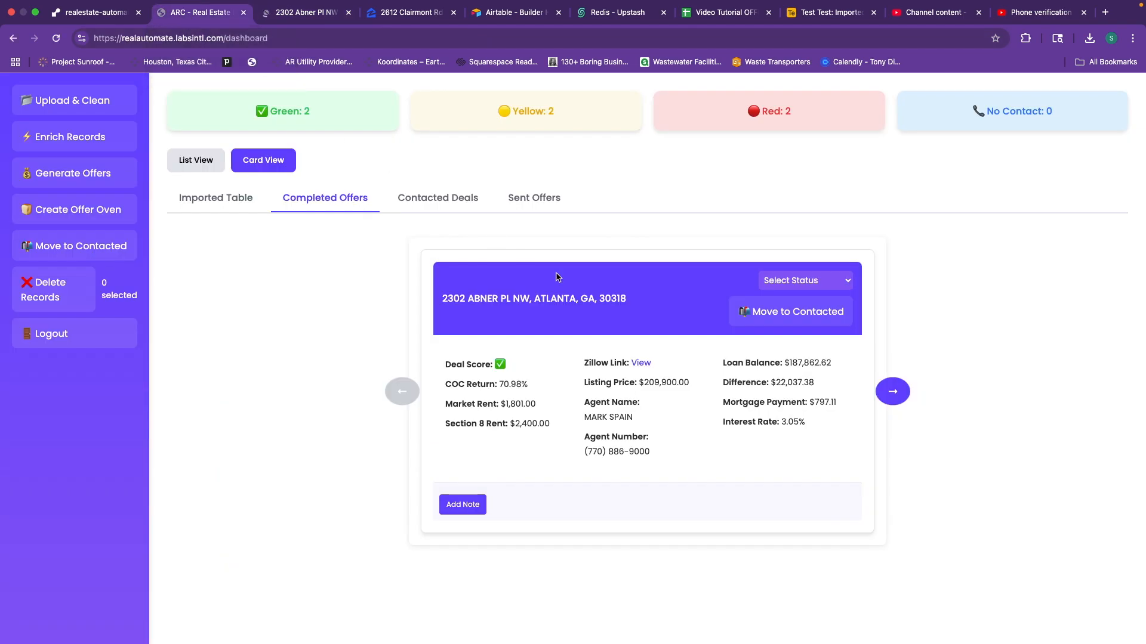
click(903, 397)
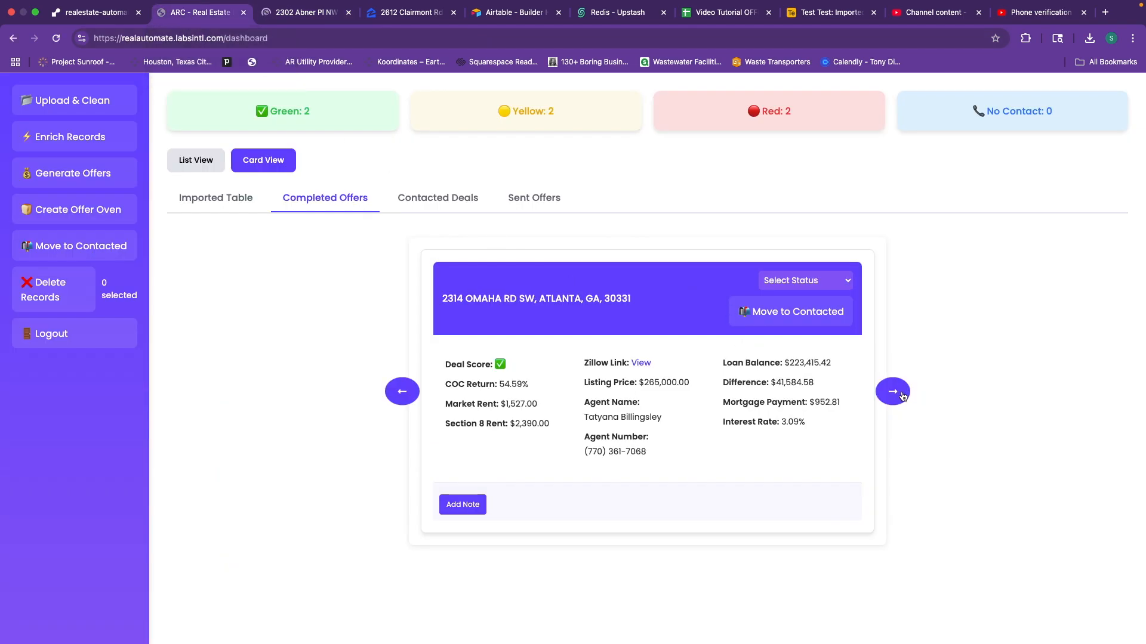
click(902, 396)
click(892, 394)
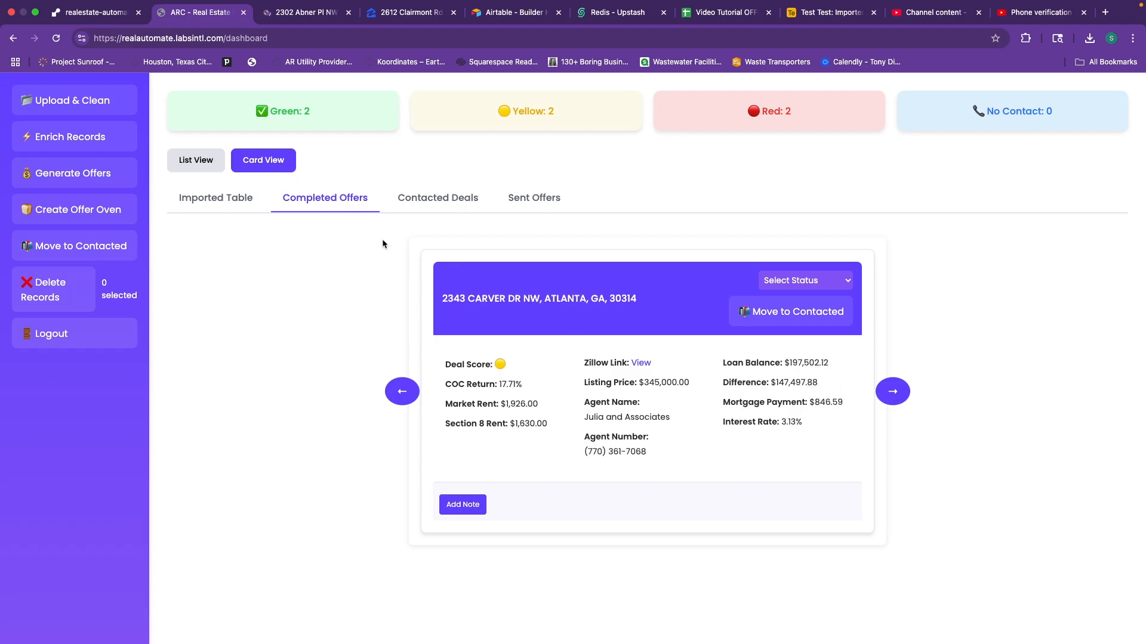
click(195, 160)
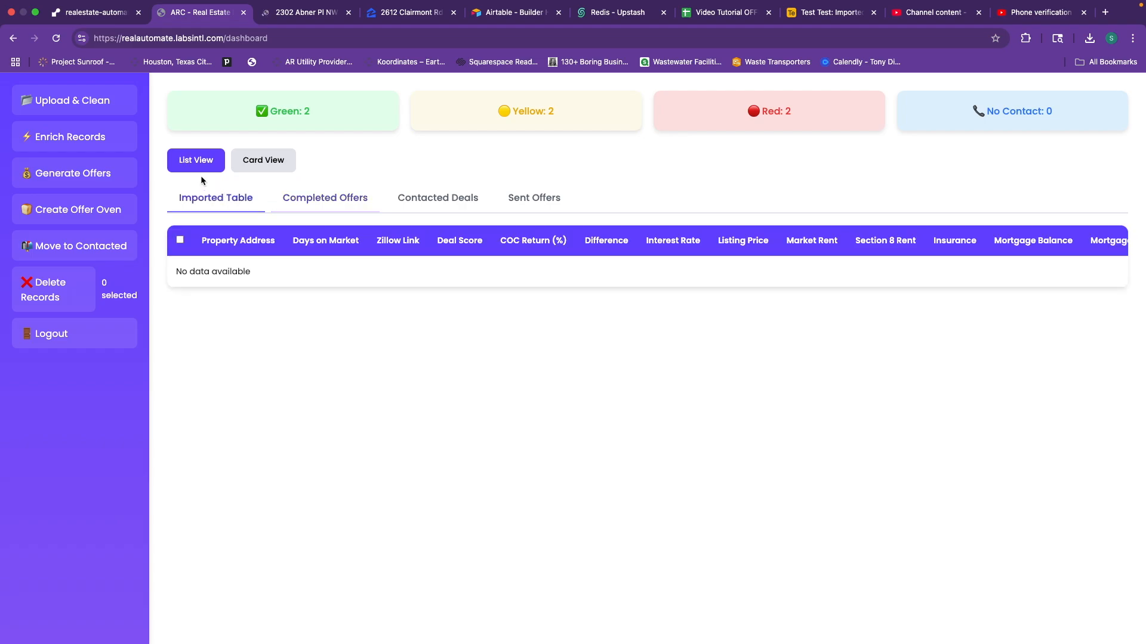
click(321, 209)
Check the first offer's Call Status choices without changing them.
scroll(663, 318, right, 2)
scroll(663, 317, right, 3)
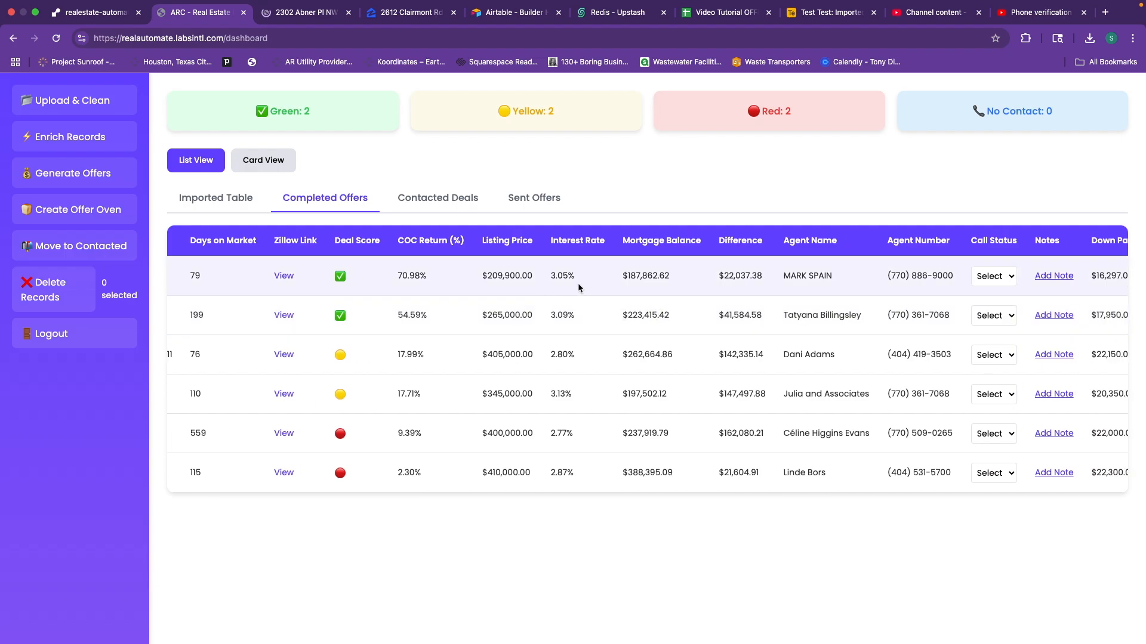
scroll(577, 283, right, 4)
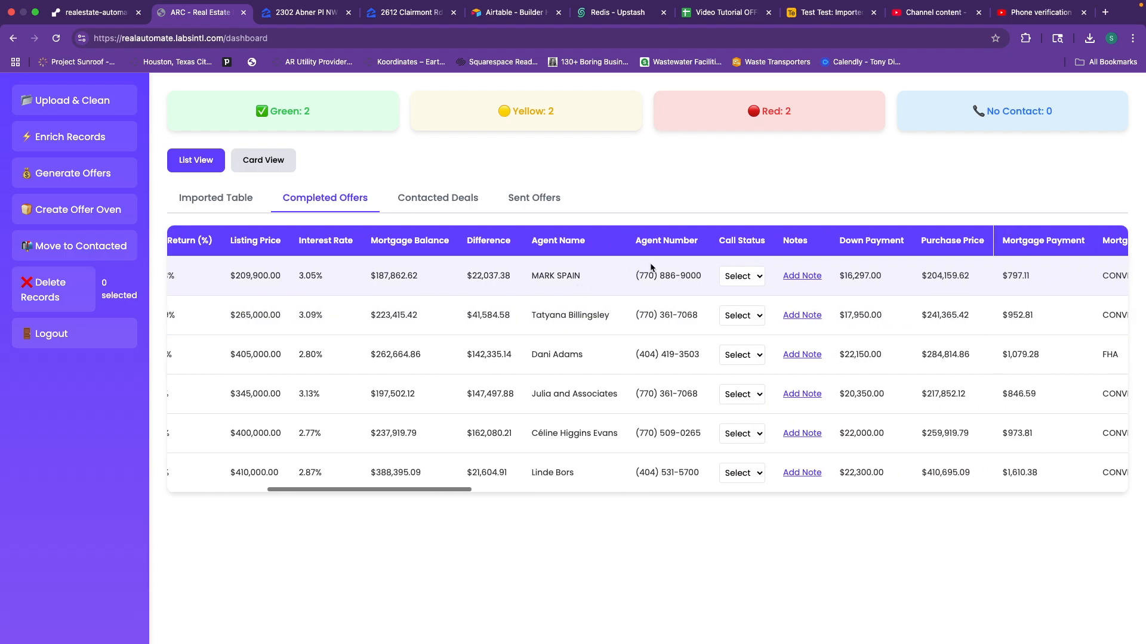
scroll(651, 268, right, 1)
scroll(687, 281, right, 1)
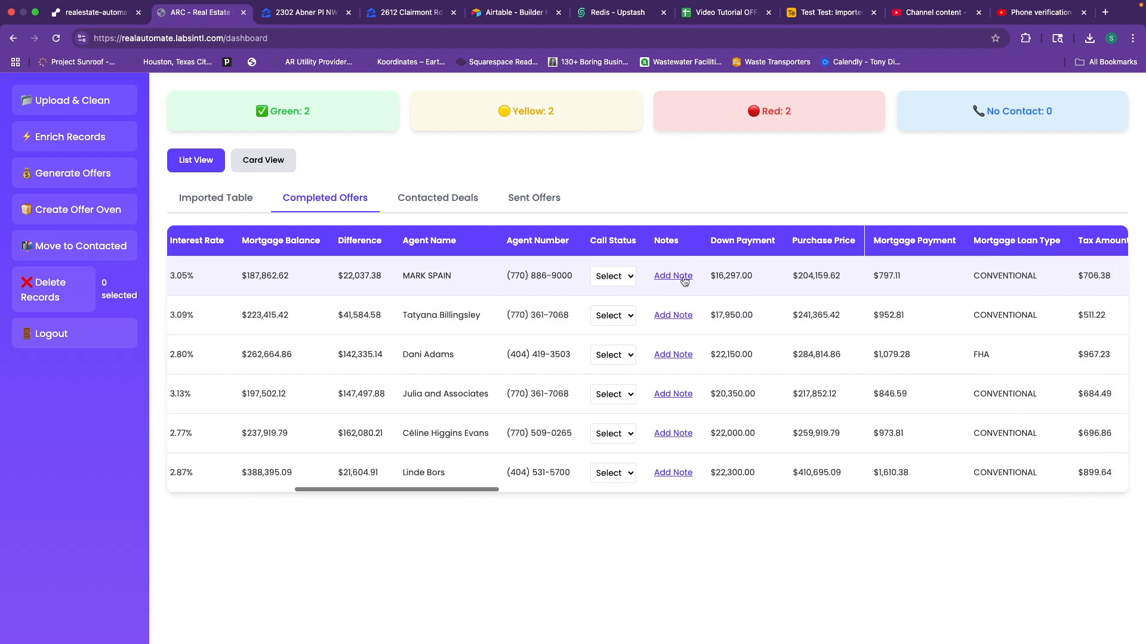
click(634, 276)
click(633, 275)
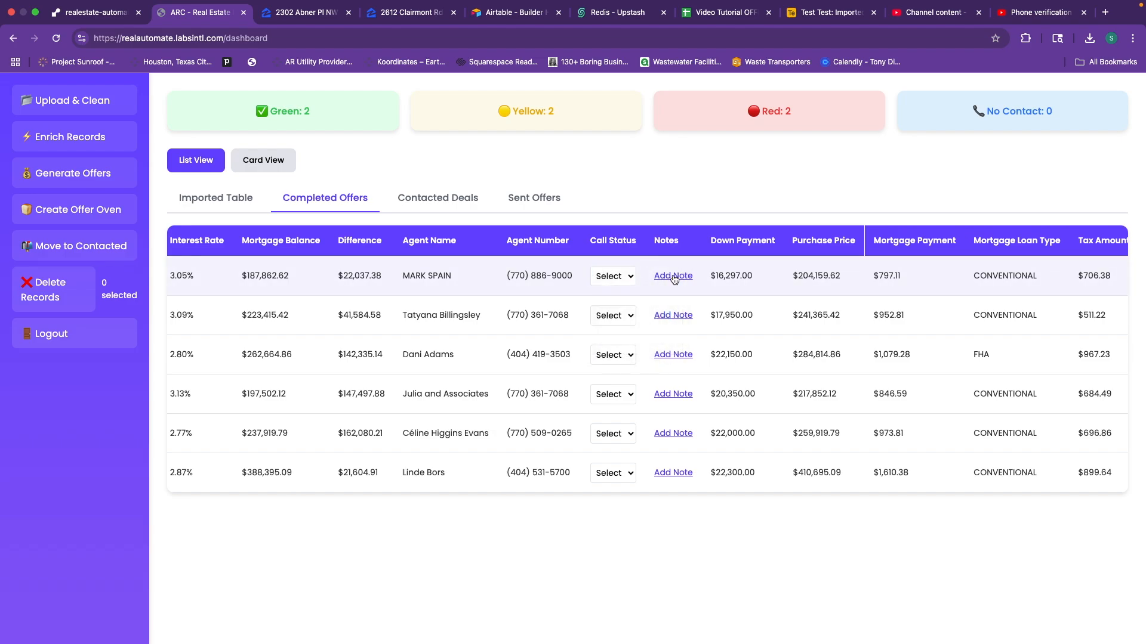
Start a note for the first offer and cancel it without saving.
click(673, 276)
click(621, 322)
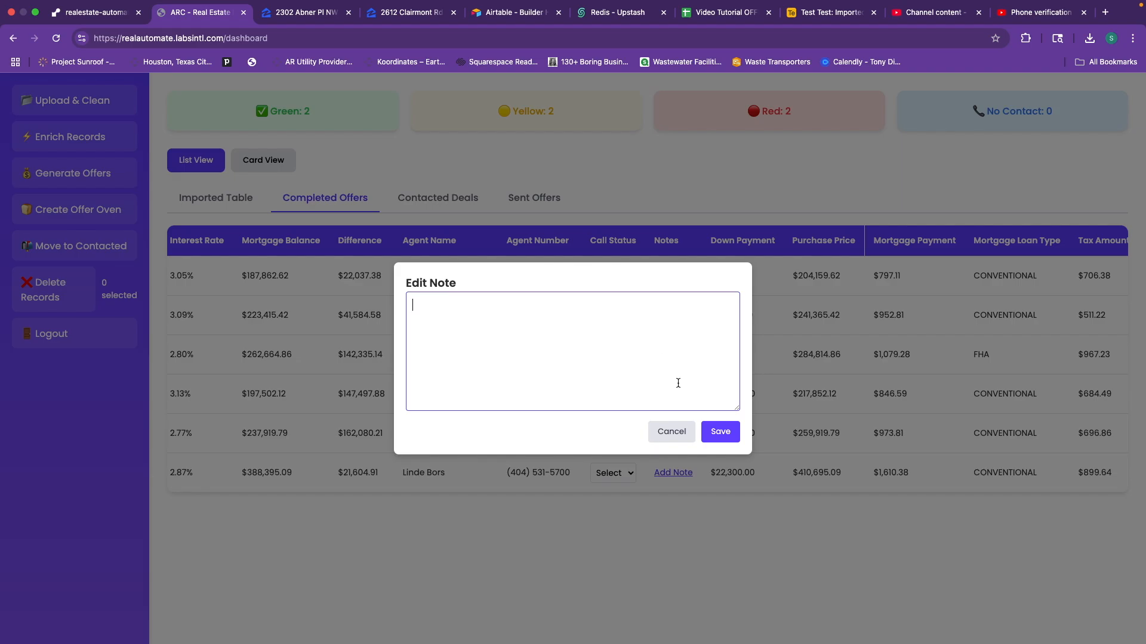
click(674, 430)
scroll(733, 352, right, 3)
scroll(702, 269, right, 2)
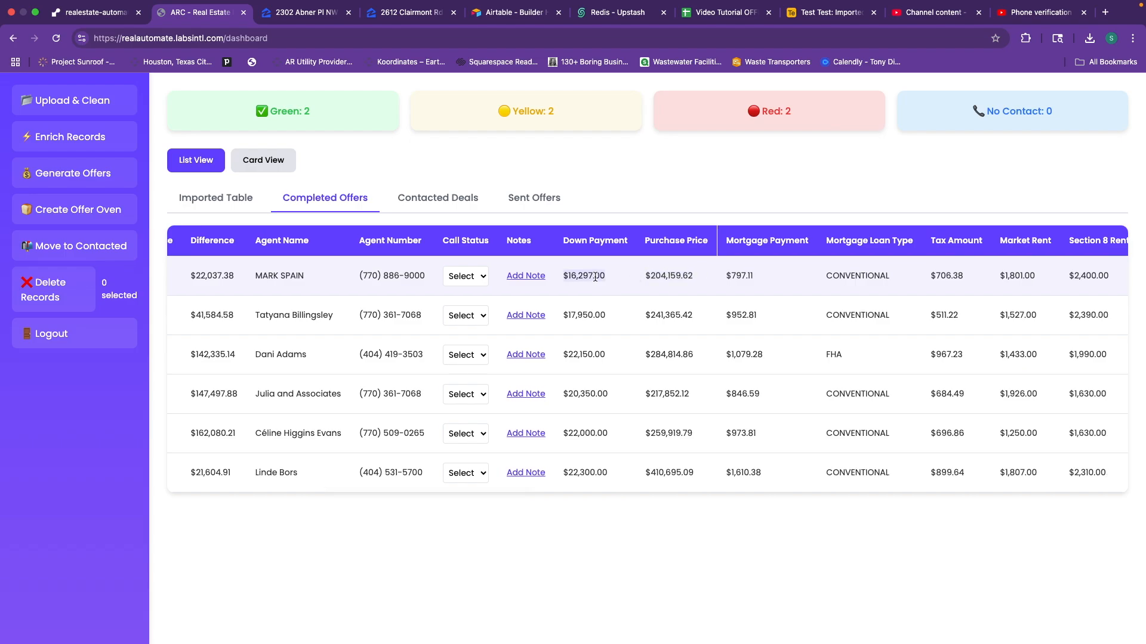
Scroll through the Completed Offers columns to review each deal's details.
scroll(573, 274, left, 6)
scroll(721, 296, right, 3)
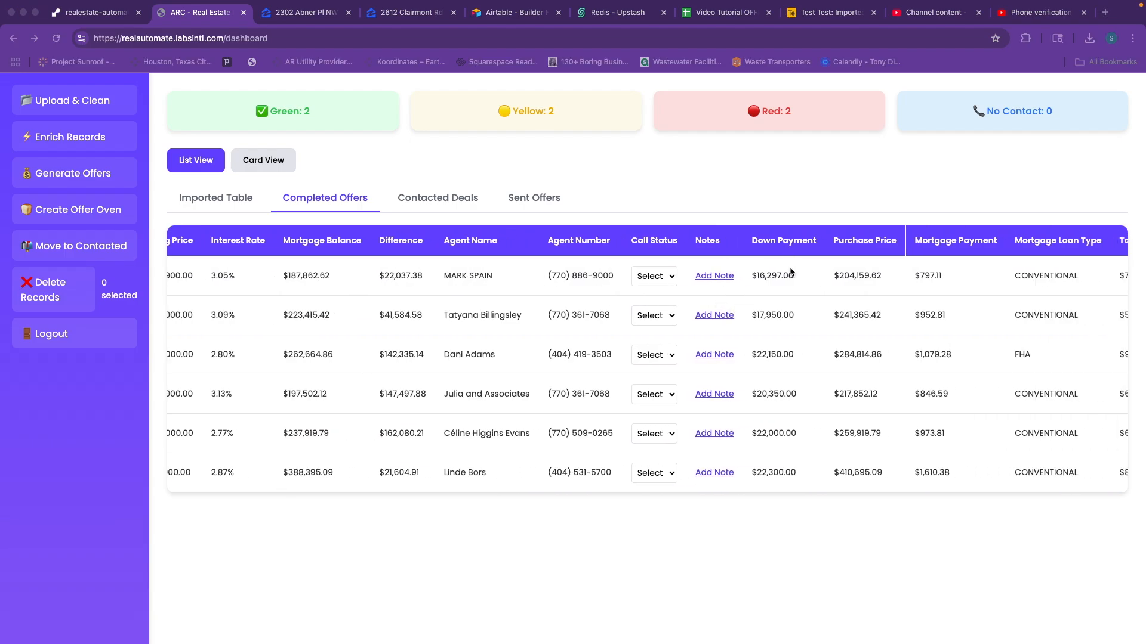
scroll(716, 281, left, 3)
scroll(715, 278, right, 1)
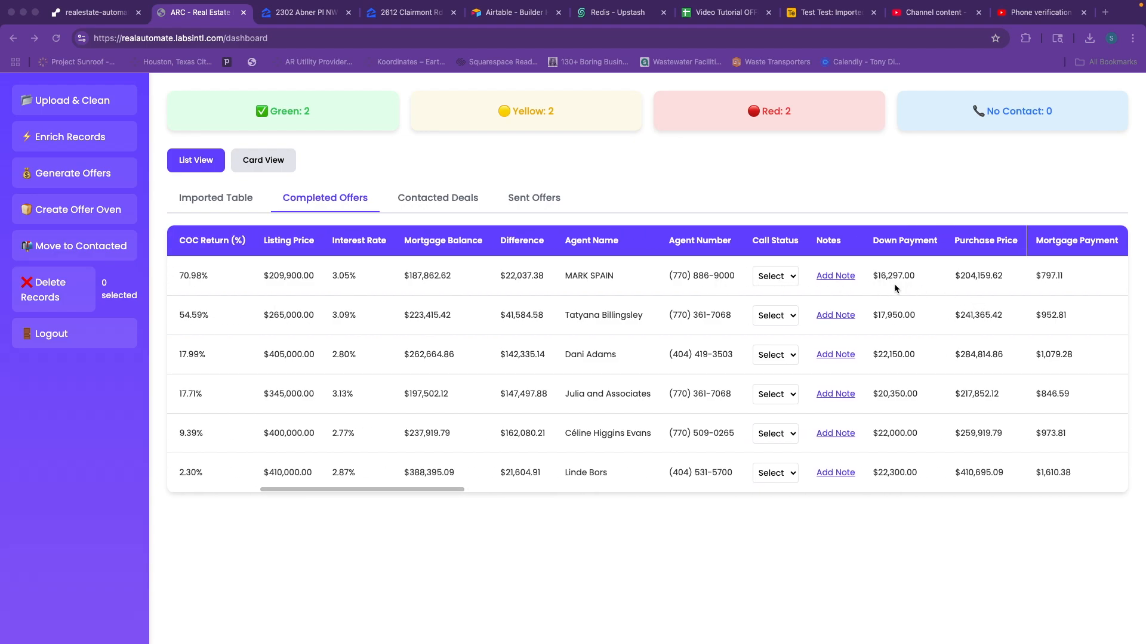
scroll(656, 277, left, 2)
scroll(740, 275, right, 1)
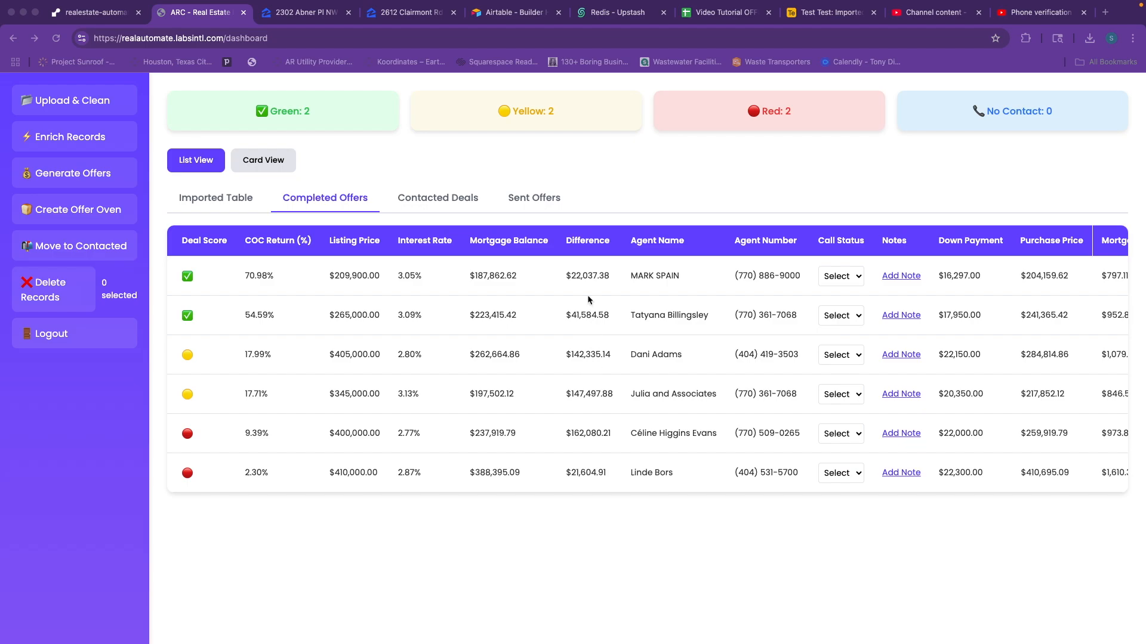
scroll(596, 297, right, 3)
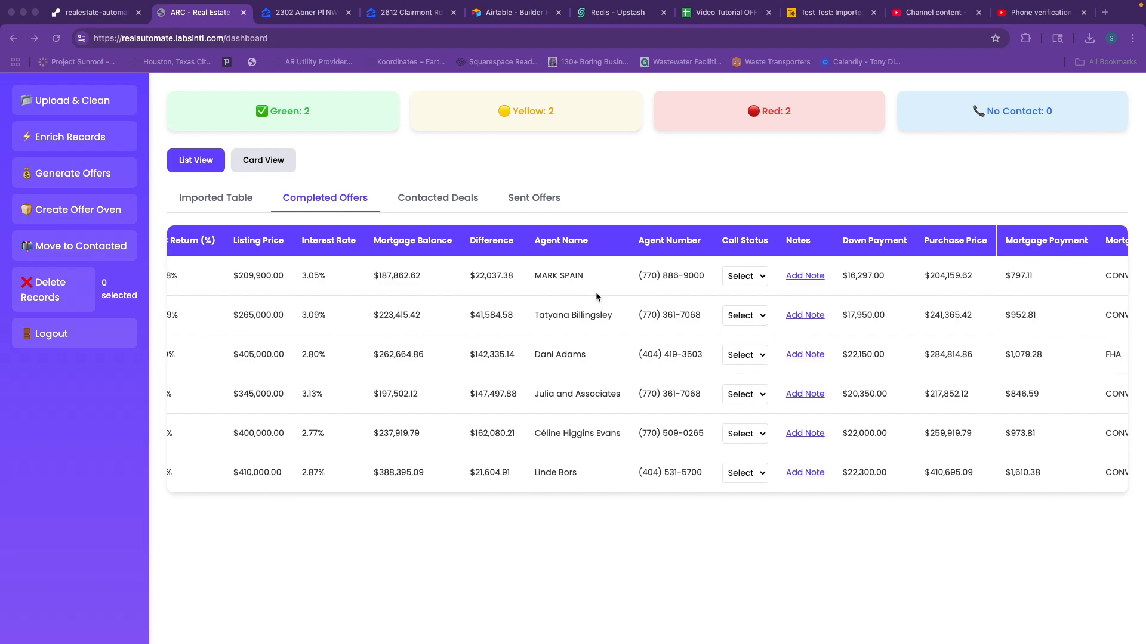
scroll(595, 294, right, 1)
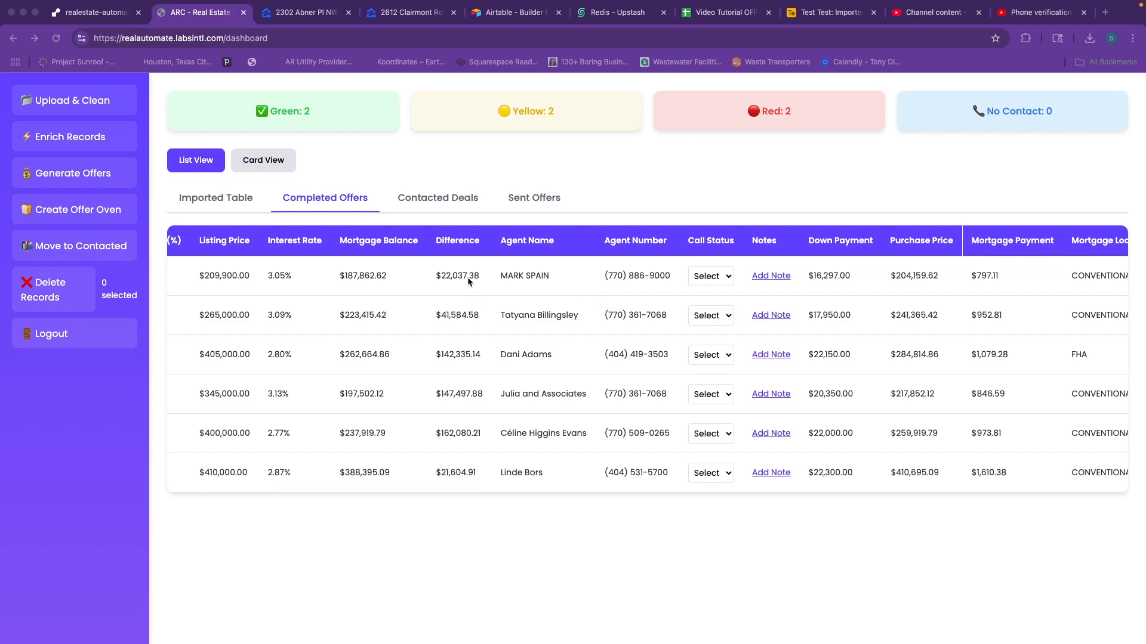
scroll(478, 276, right, 2)
scroll(682, 288, left, 2)
scroll(683, 288, left, 1)
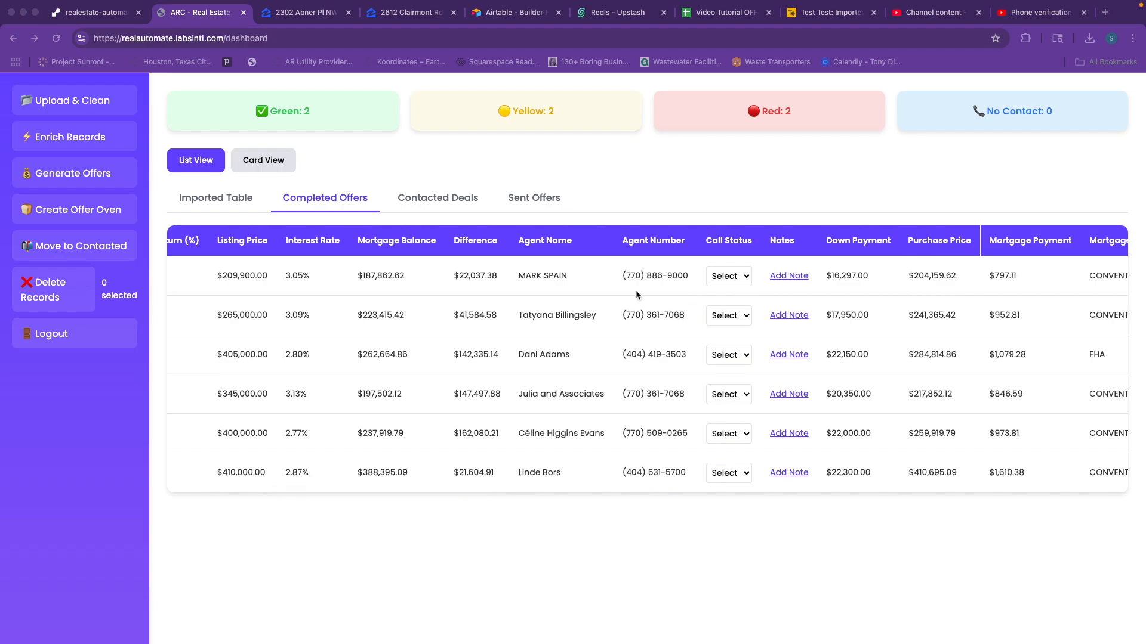
scroll(636, 290, left, 2)
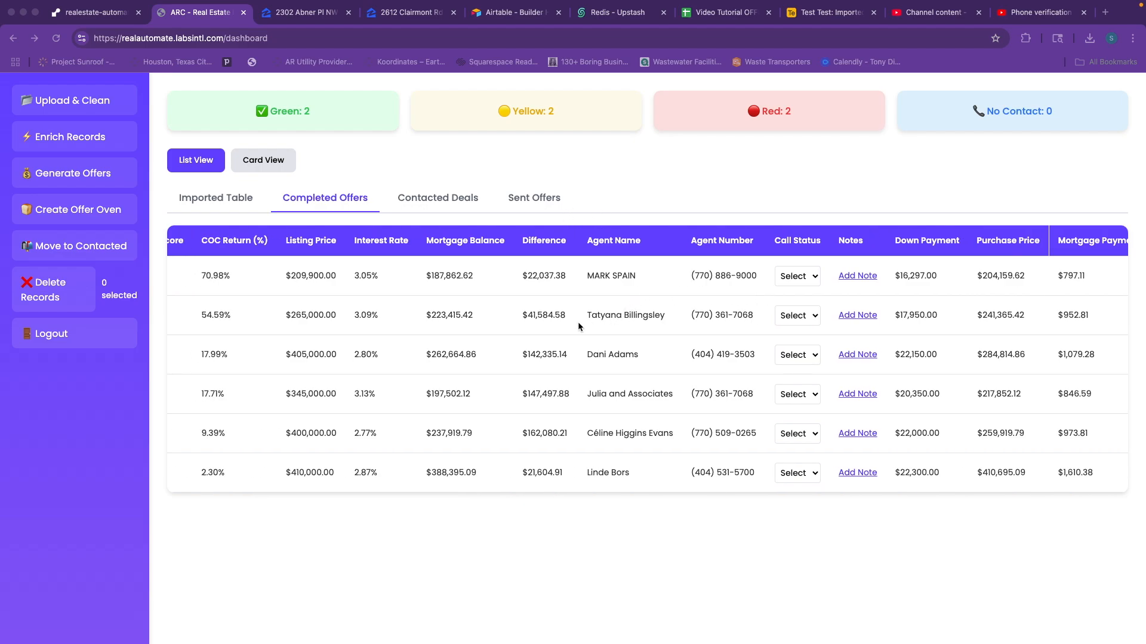
scroll(552, 321, left, 1)
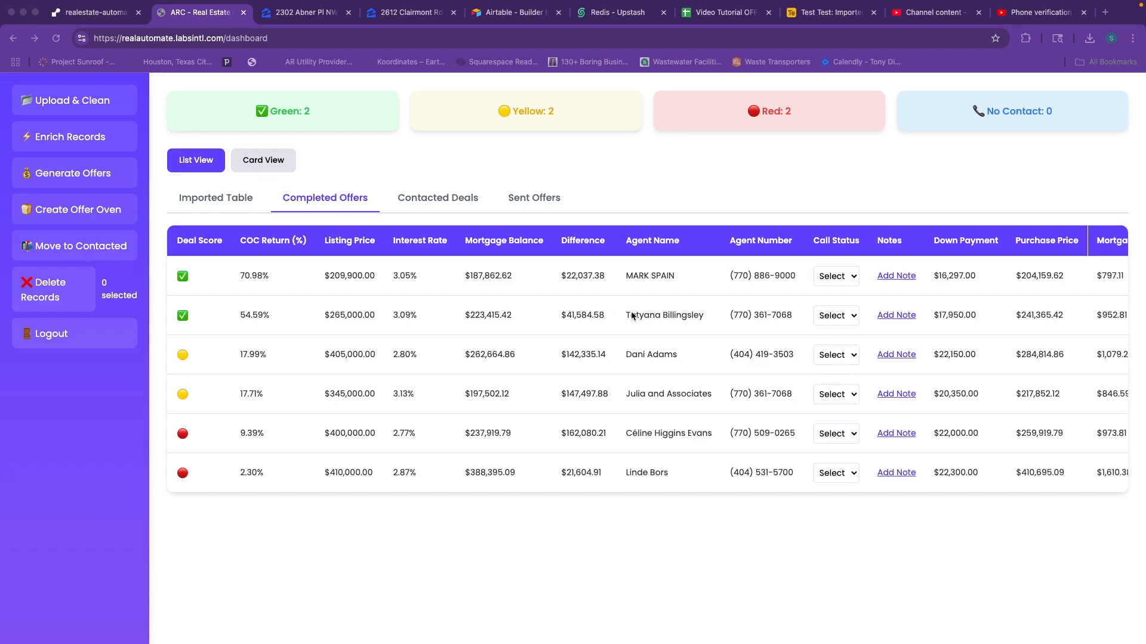
Show Contacted Deals, listing two Spoke deals with $1,435.98 and $1,329.63 DSCR payments.
scroll(632, 316, right, 5)
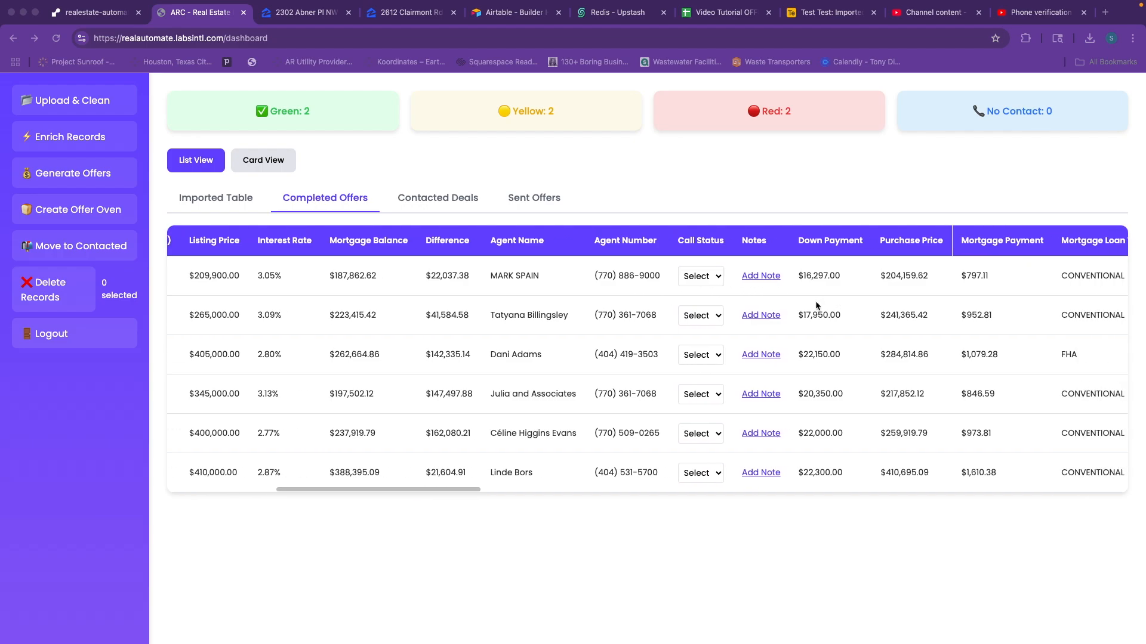
scroll(680, 315, left, 15)
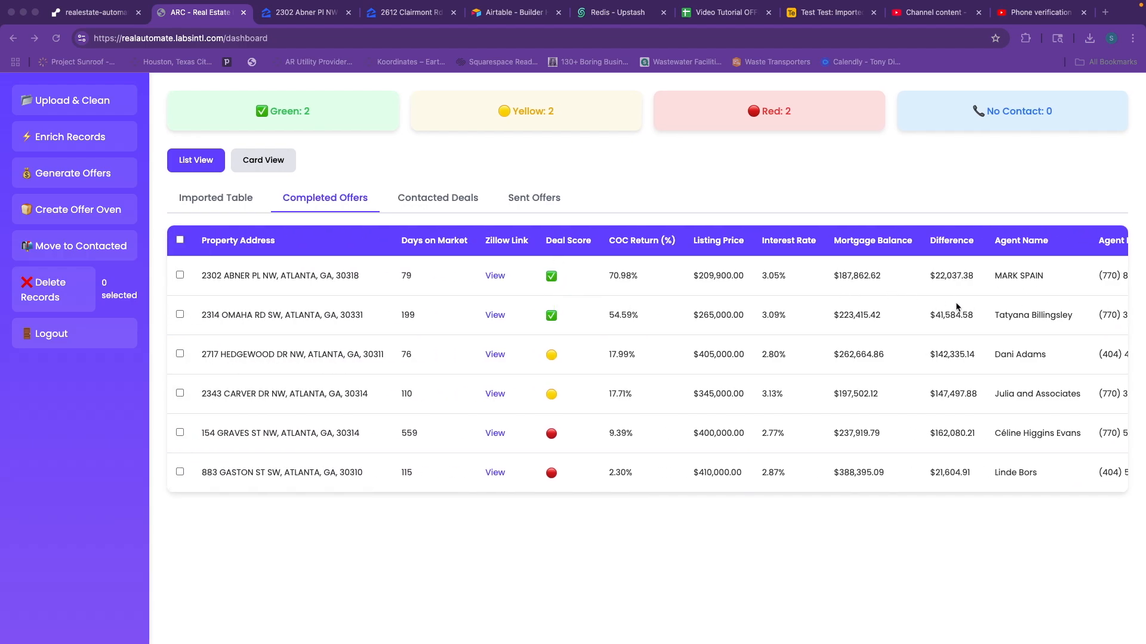
scroll(955, 279, right, 12)
scroll(954, 283, right, 15)
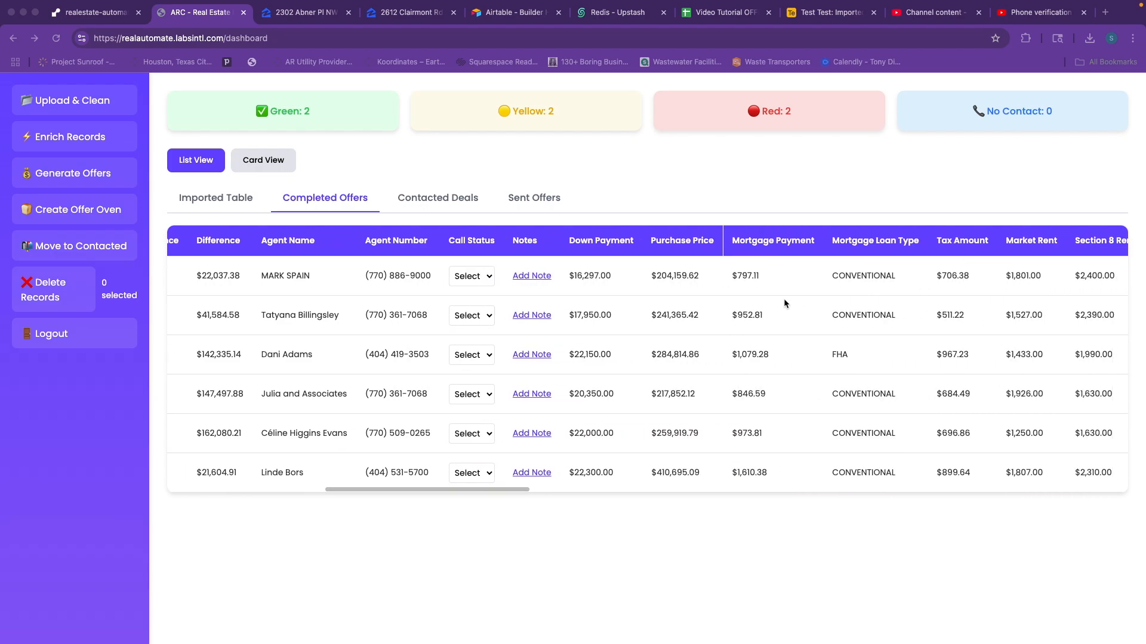
scroll(662, 286, left, 3)
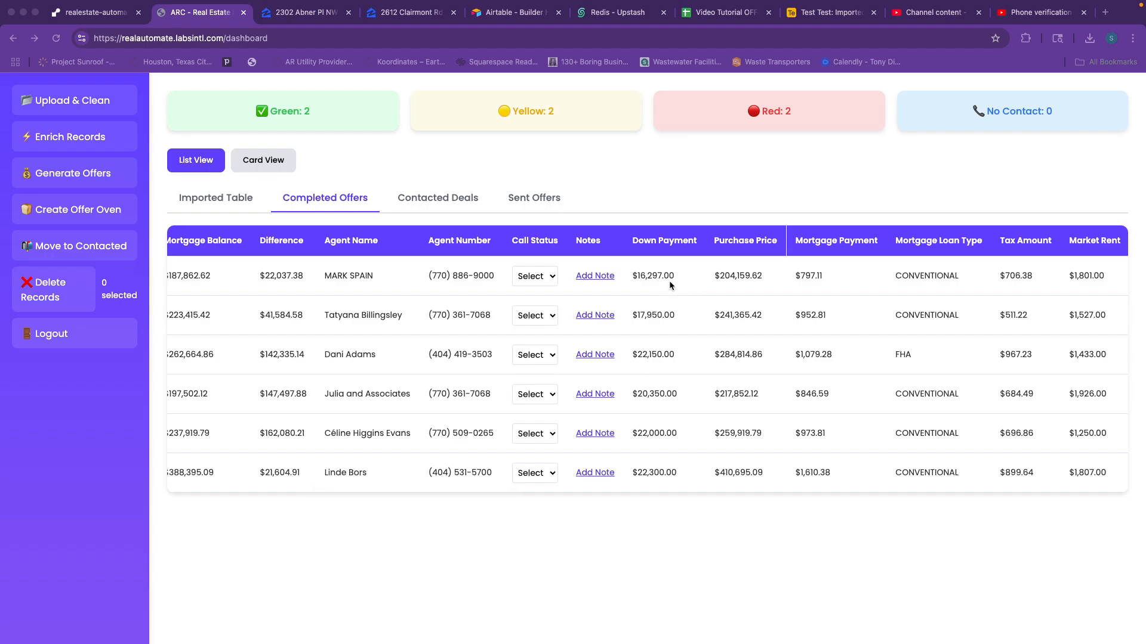
scroll(670, 285, right, 17)
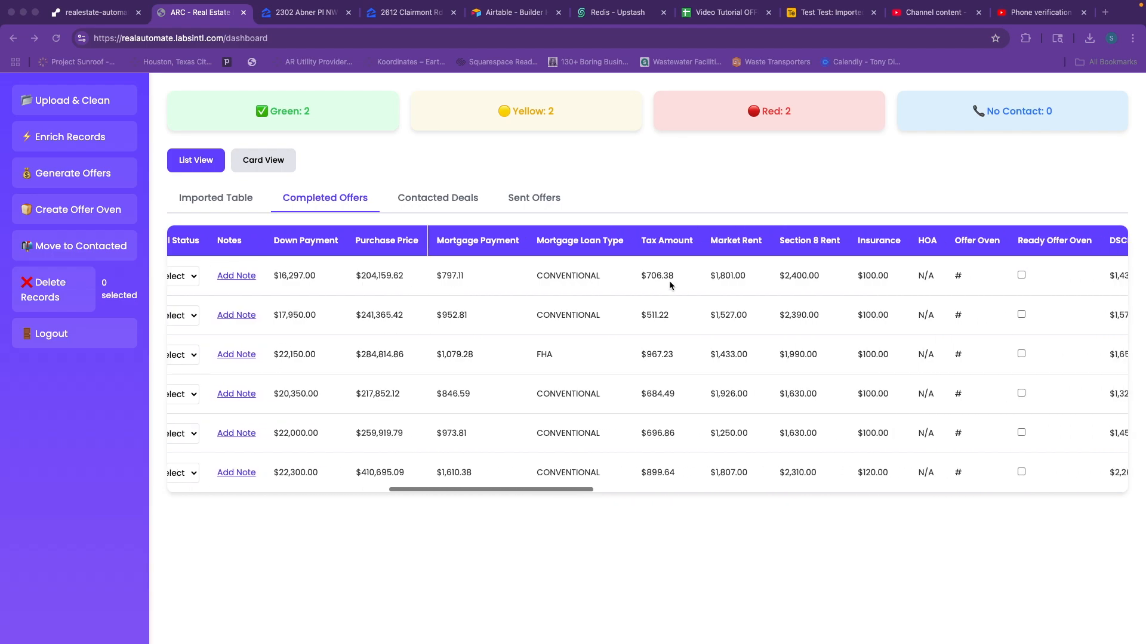
scroll(670, 282, left, 16)
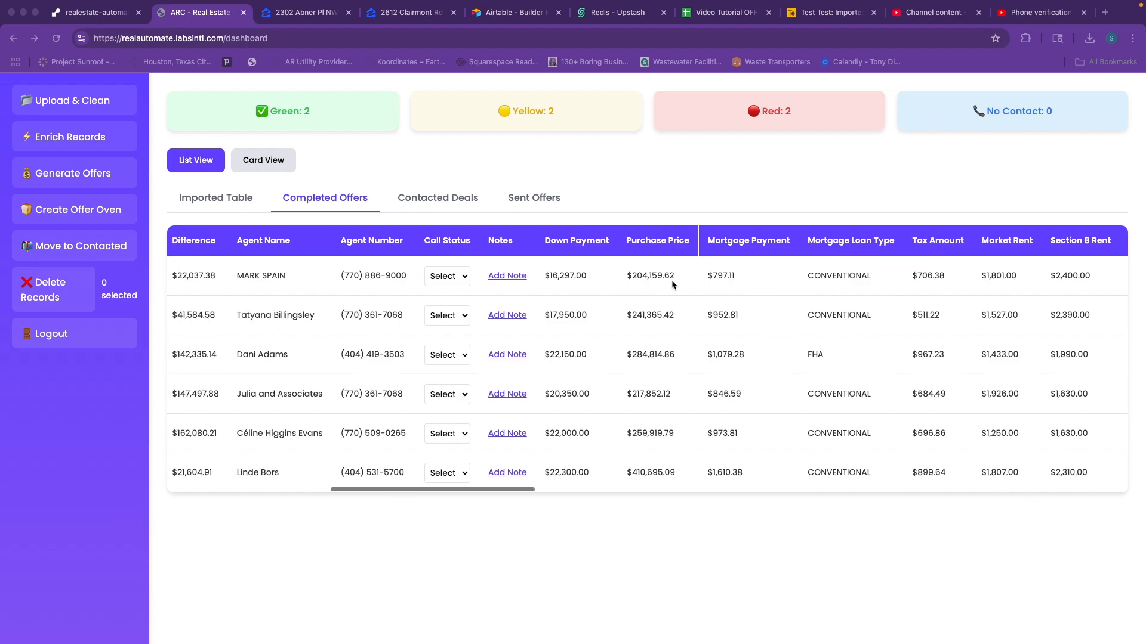
scroll(671, 280, left, 12)
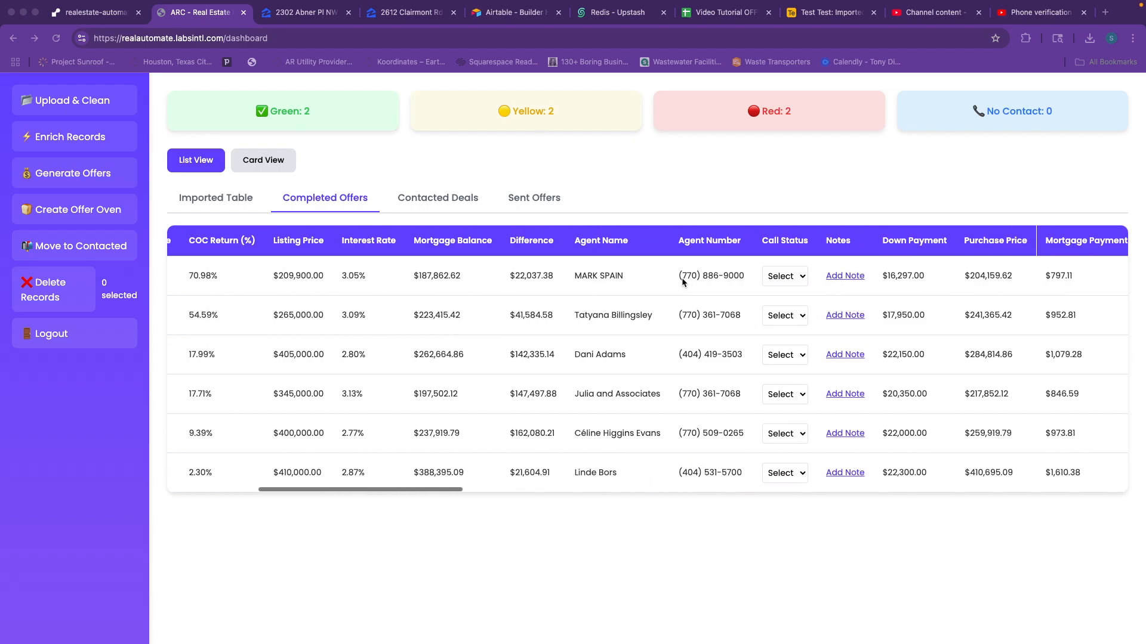
scroll(686, 281, left, 9)
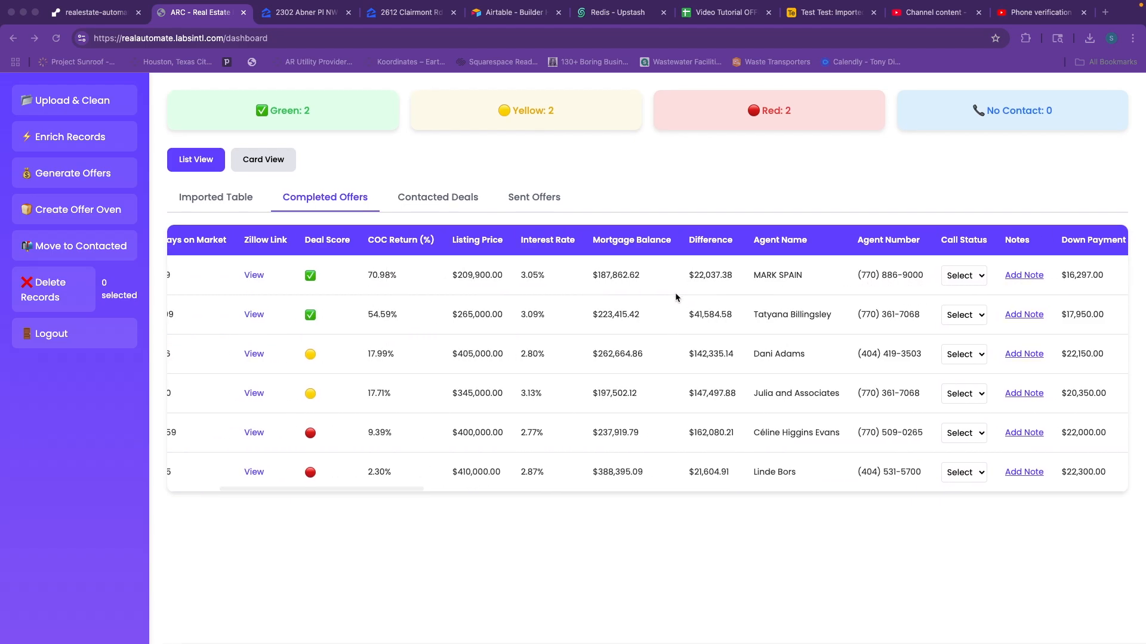
scroll(642, 284, left, 1)
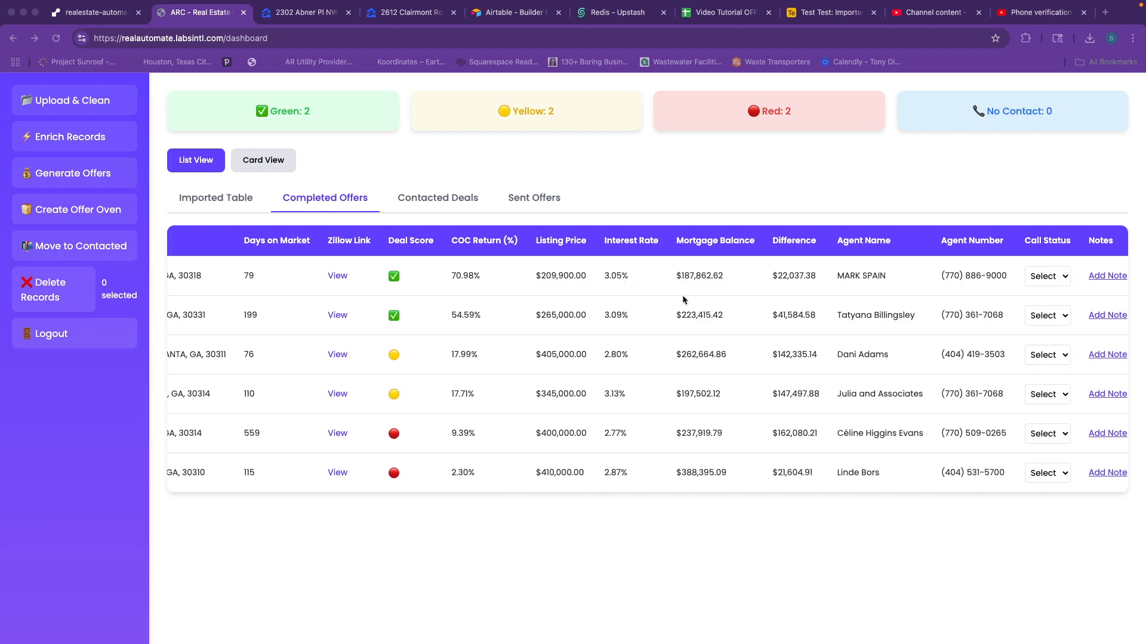
scroll(683, 300, right, 1)
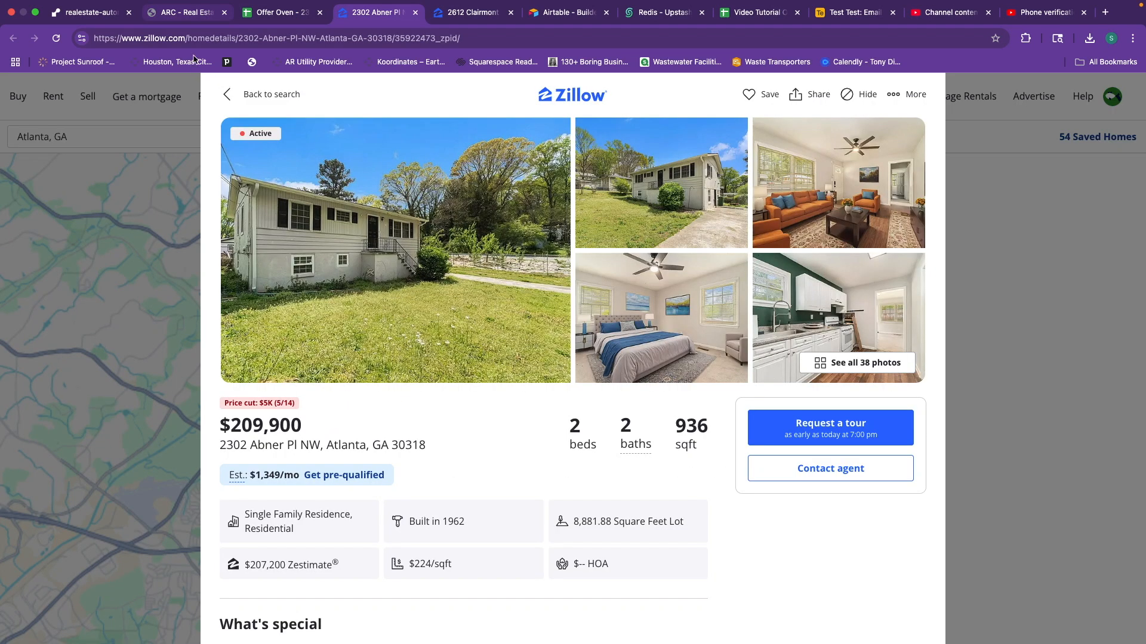
click(181, 10)
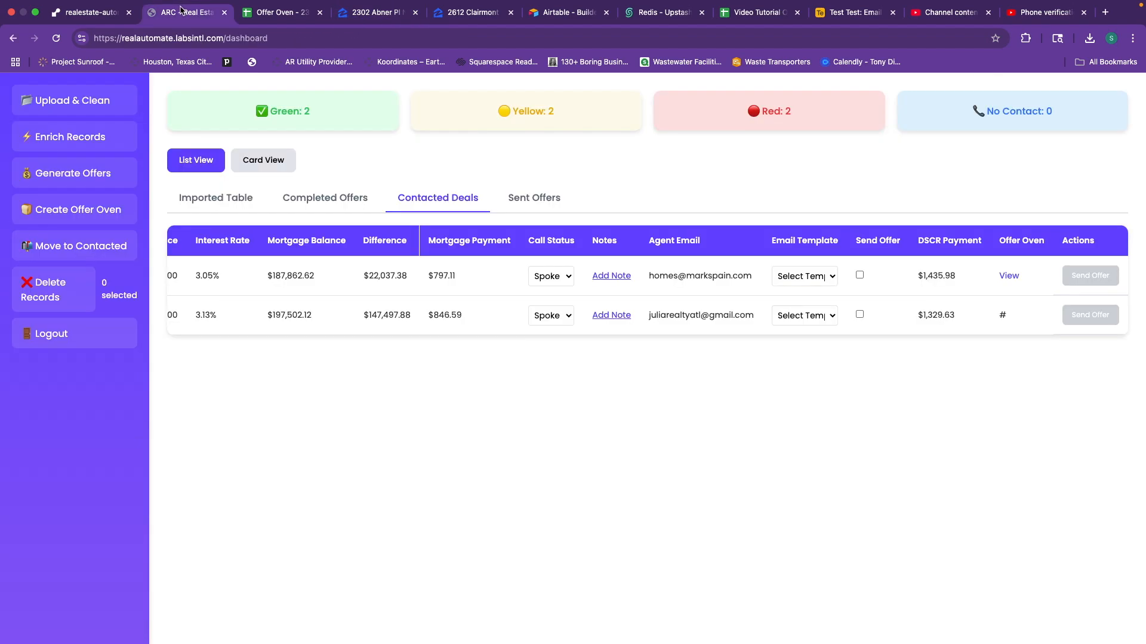
On the Completed Offers table, change a listed offer's Market Rent to $1,527.00.
click(333, 204)
scroll(643, 320, right, 5)
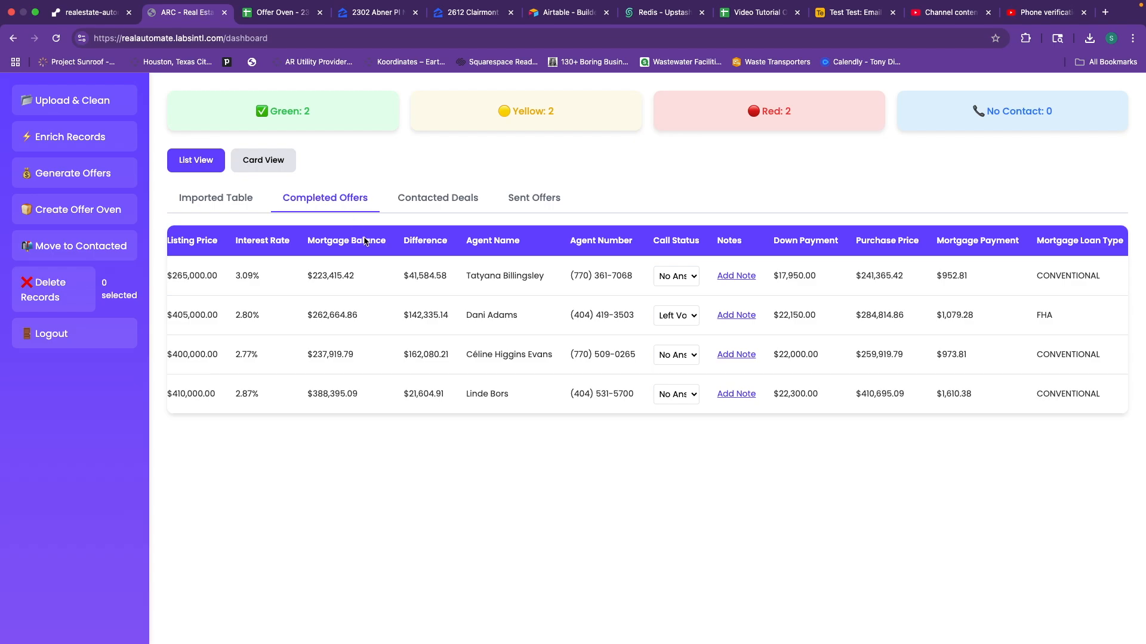
scroll(591, 334, right, 10)
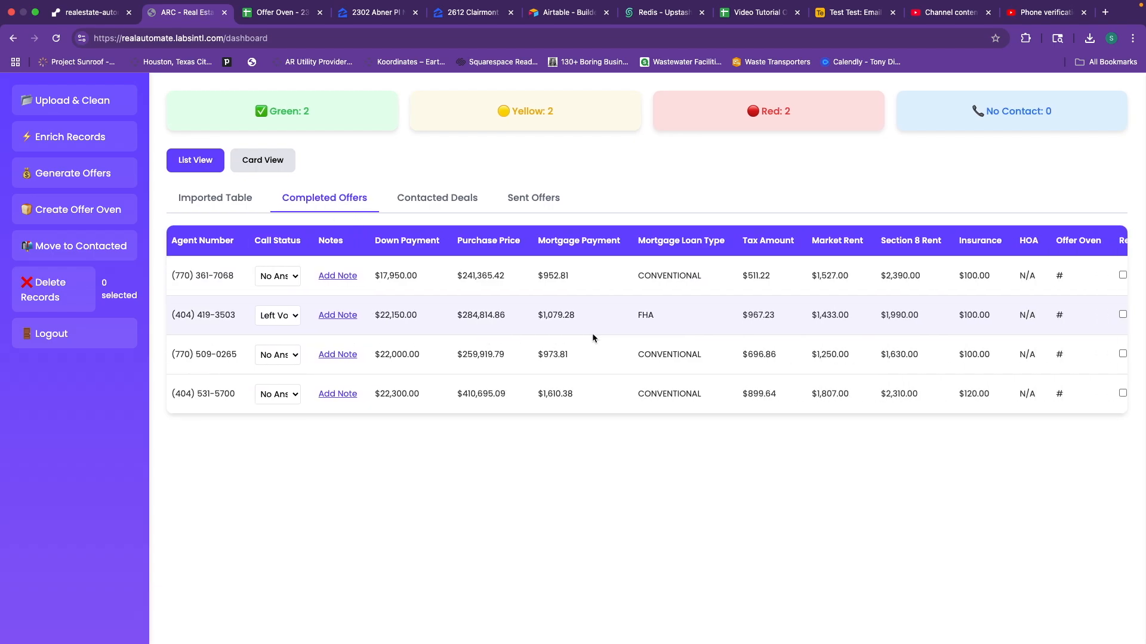
scroll(593, 337, right, 5)
scroll(592, 336, right, 4)
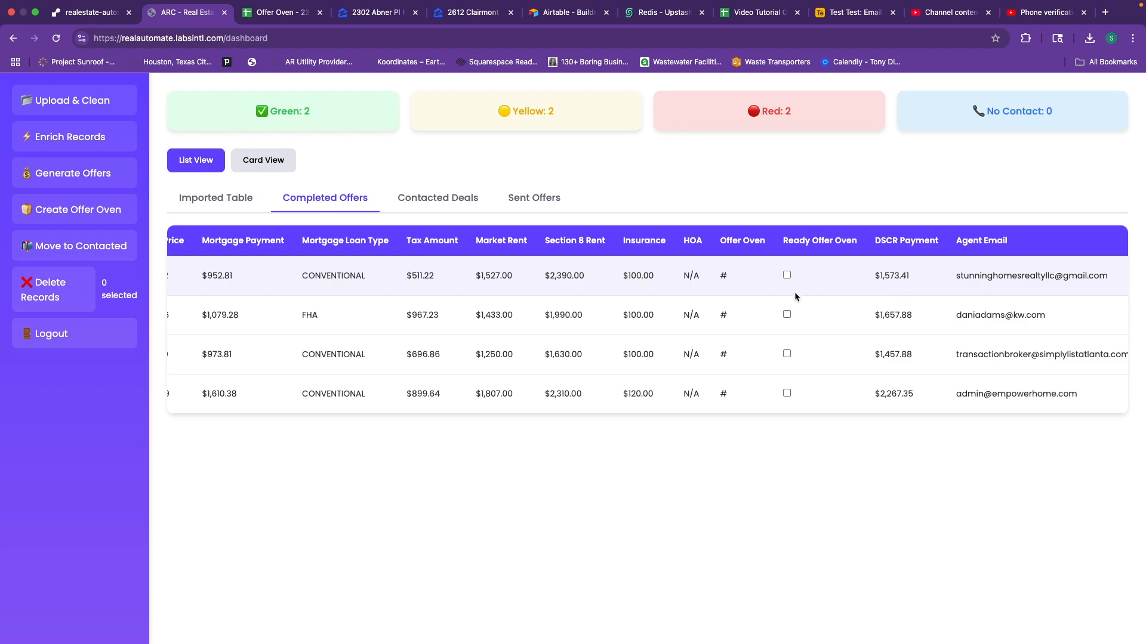
drag(476, 276, 525, 278)
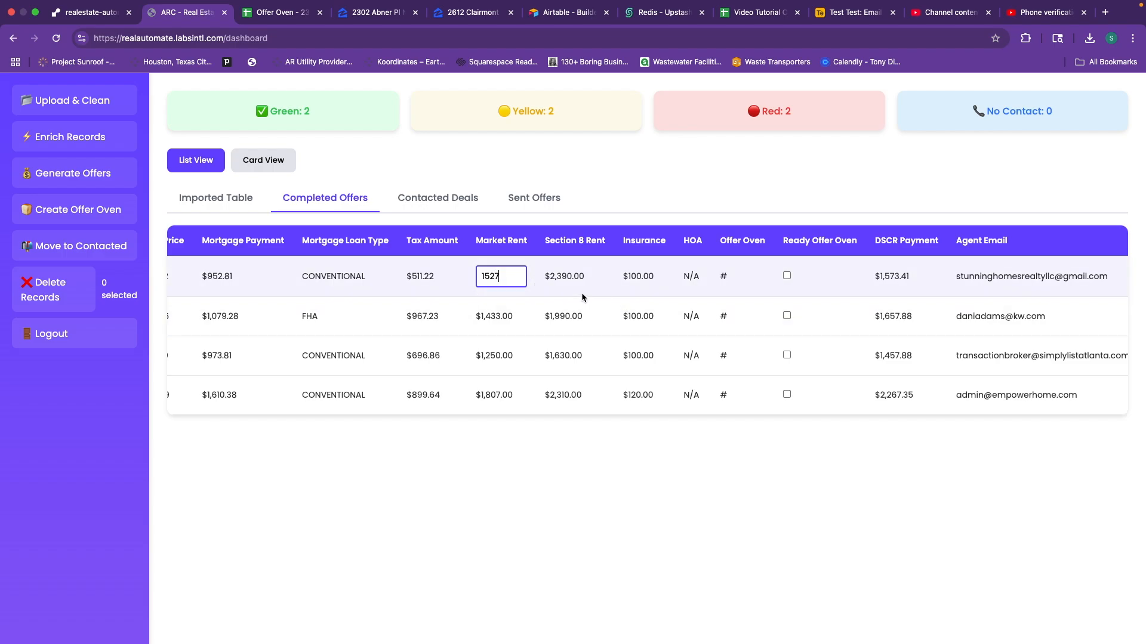
click(583, 291)
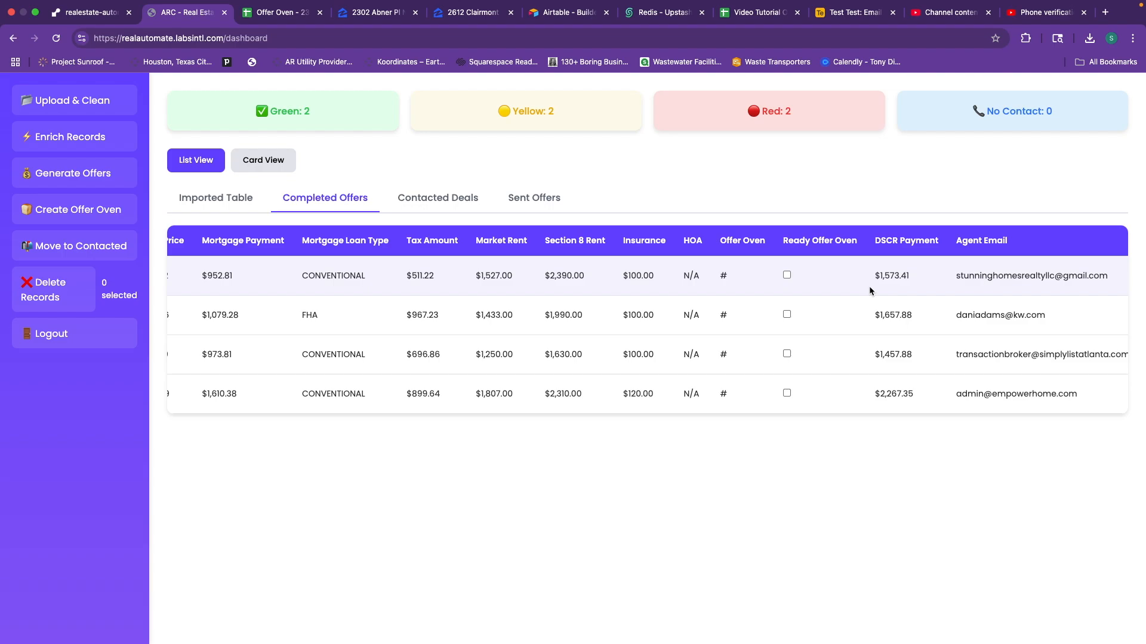
scroll(868, 286, right, 1)
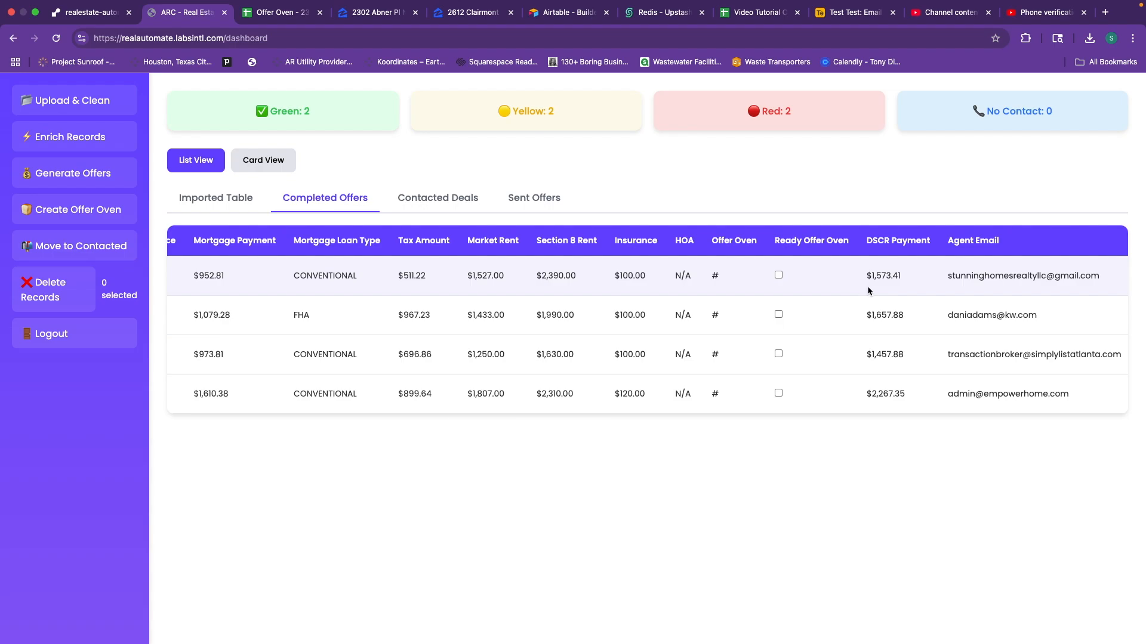
scroll(757, 310, right, 10)
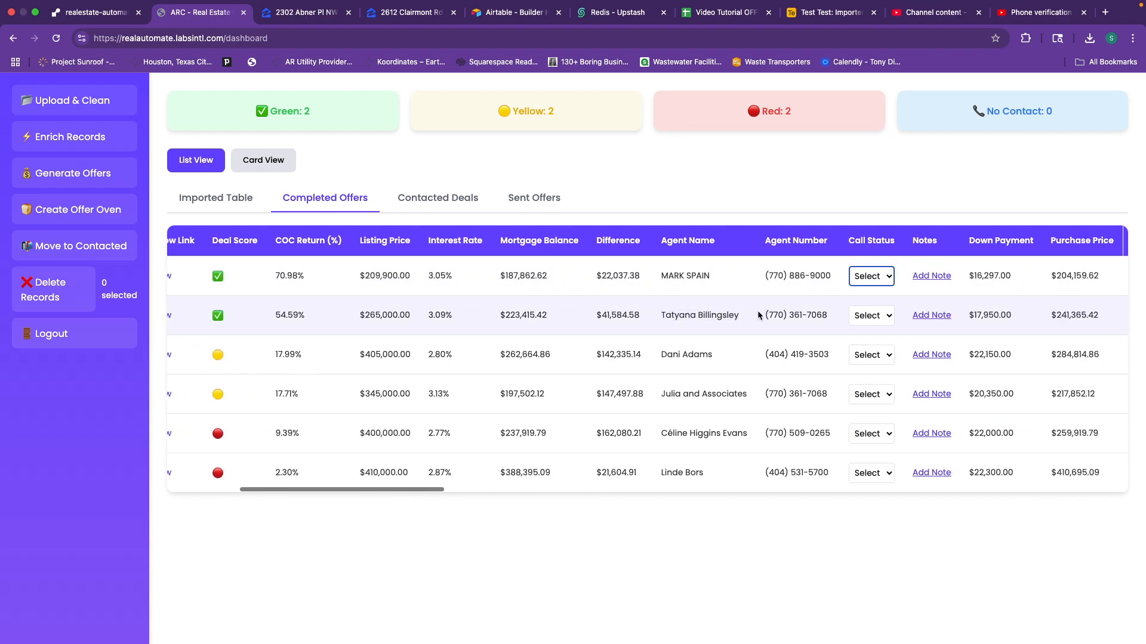
Open the first offer's Tax Amount ($706.38) and Market Rent ($1,801.00) cells, leaving both unchanged.
scroll(757, 311, right, 8)
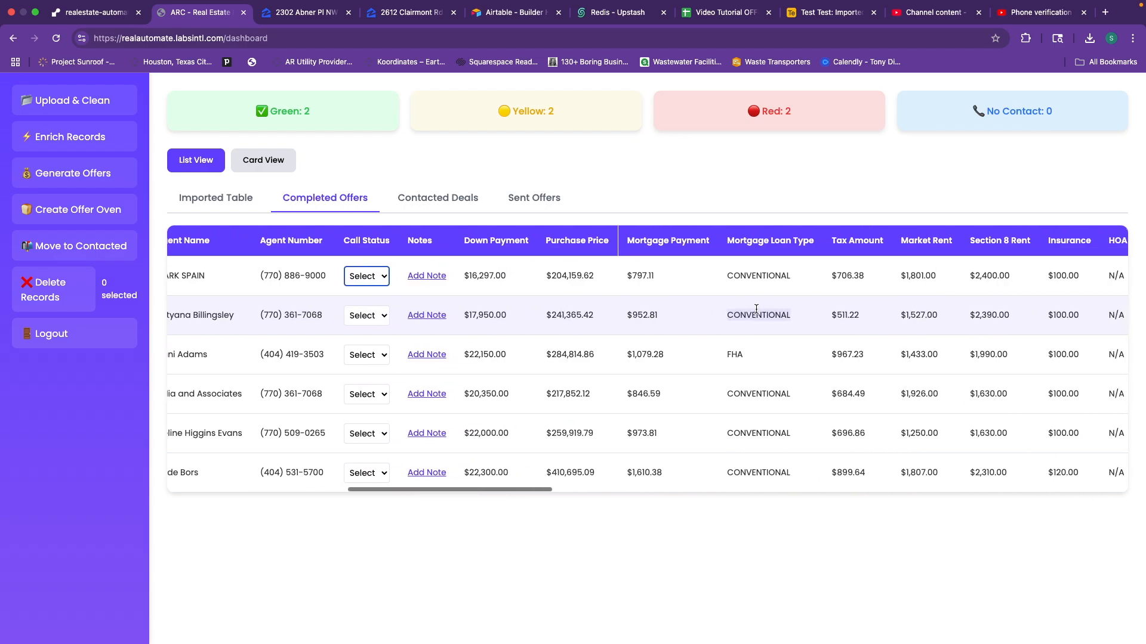
scroll(758, 312, left, 1)
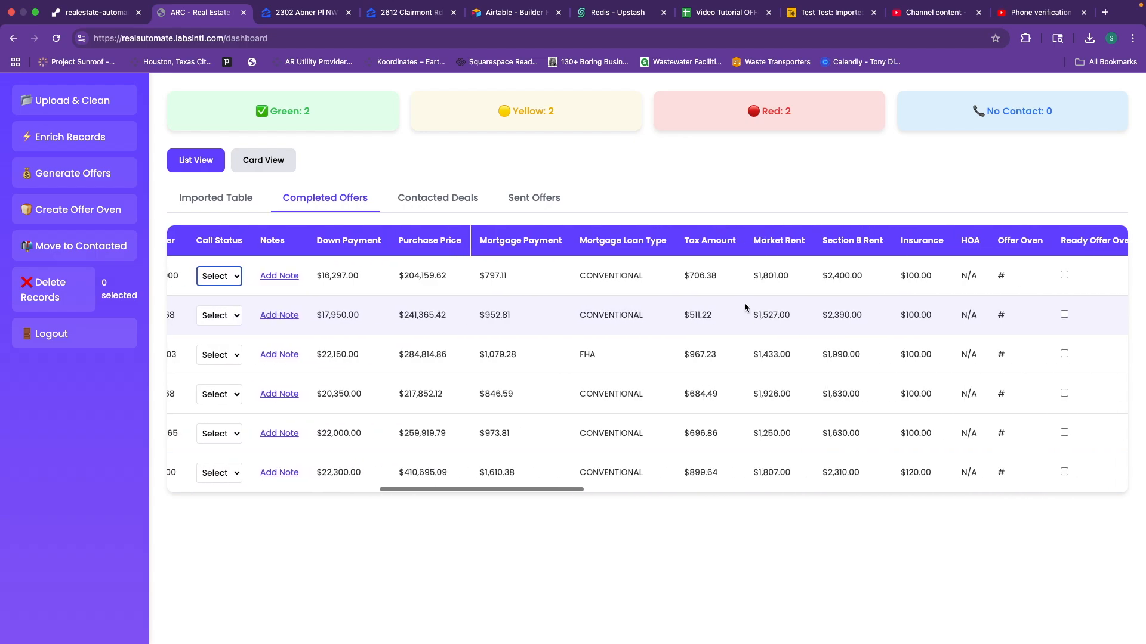
click(702, 277)
click(738, 263)
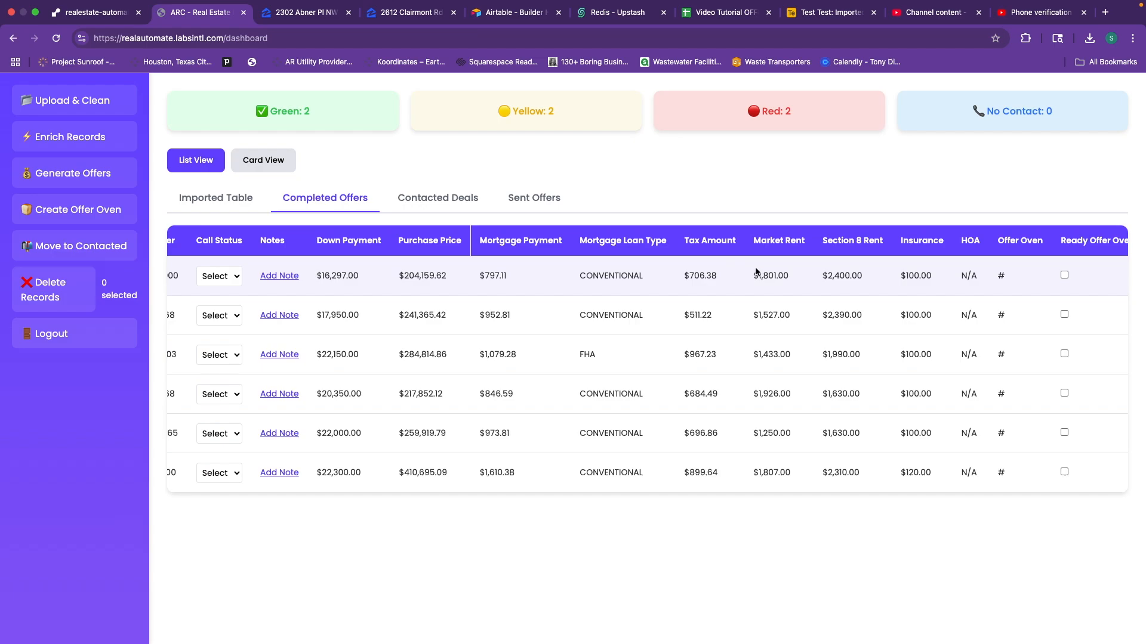
click(770, 275)
click(740, 275)
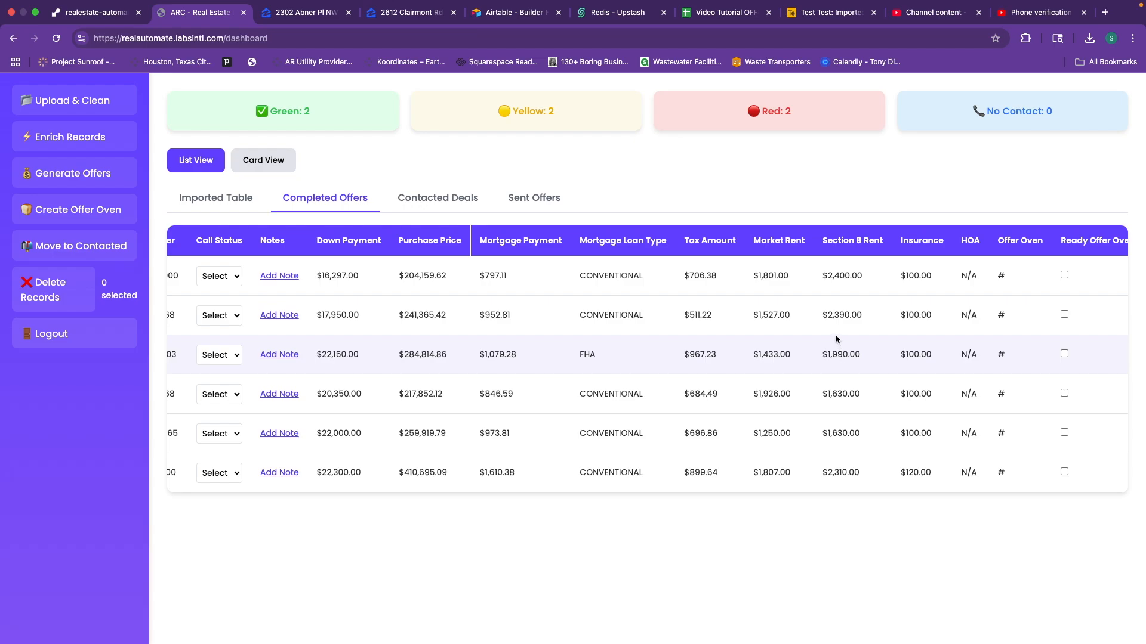
click(774, 281)
click(798, 298)
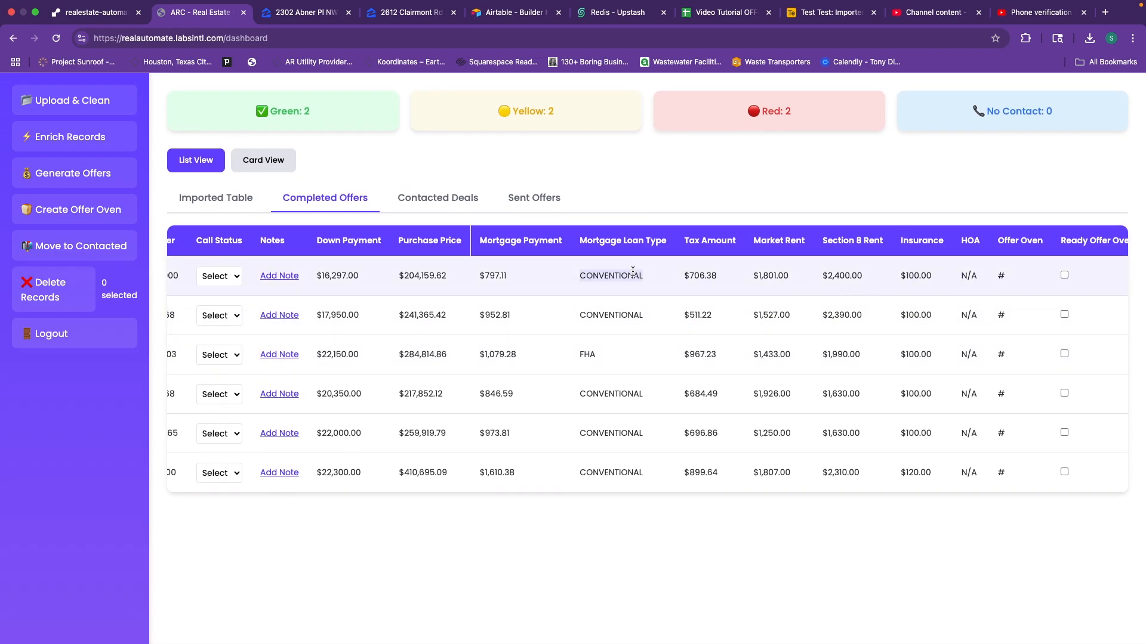
Tick Ready Offer Oven for the first completed offer.
scroll(626, 286, left, 3)
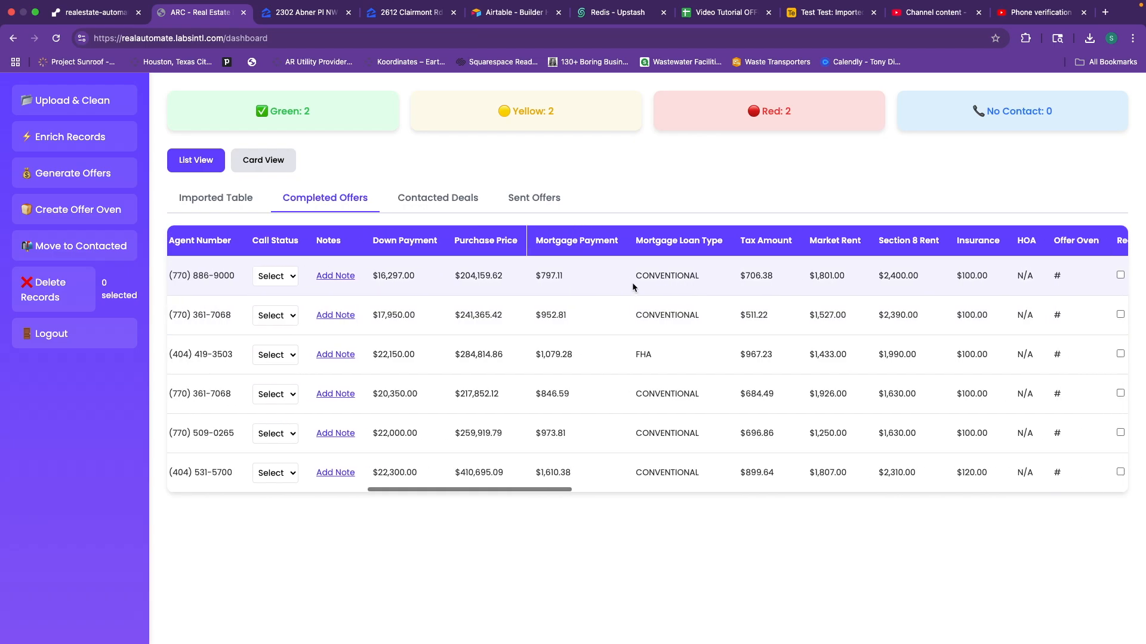
scroll(629, 281, right, 10)
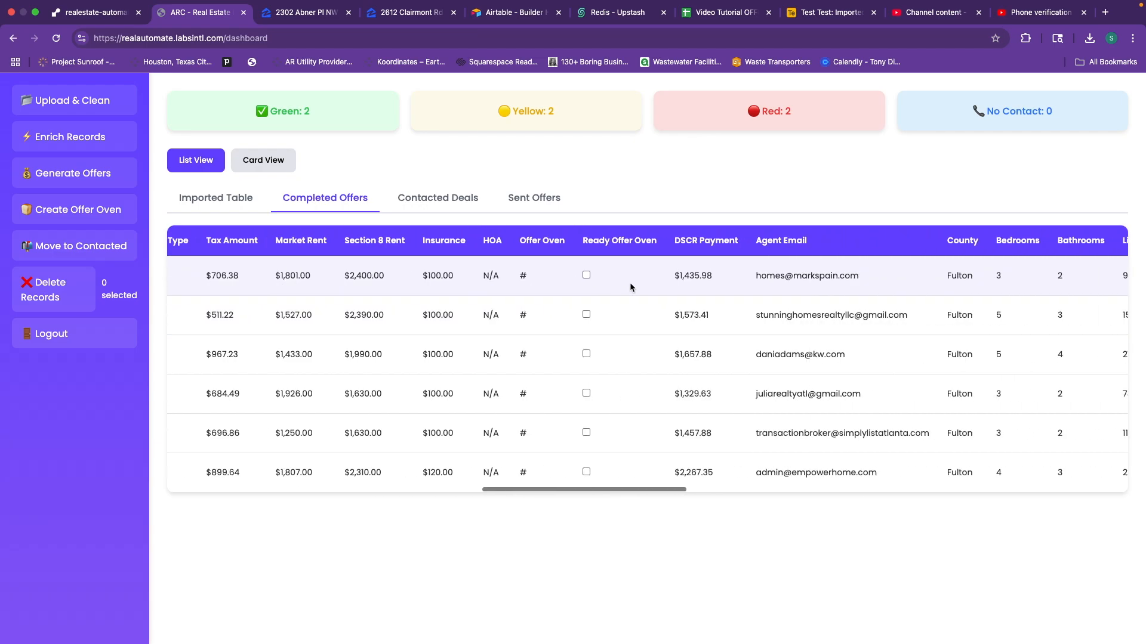
click(587, 276)
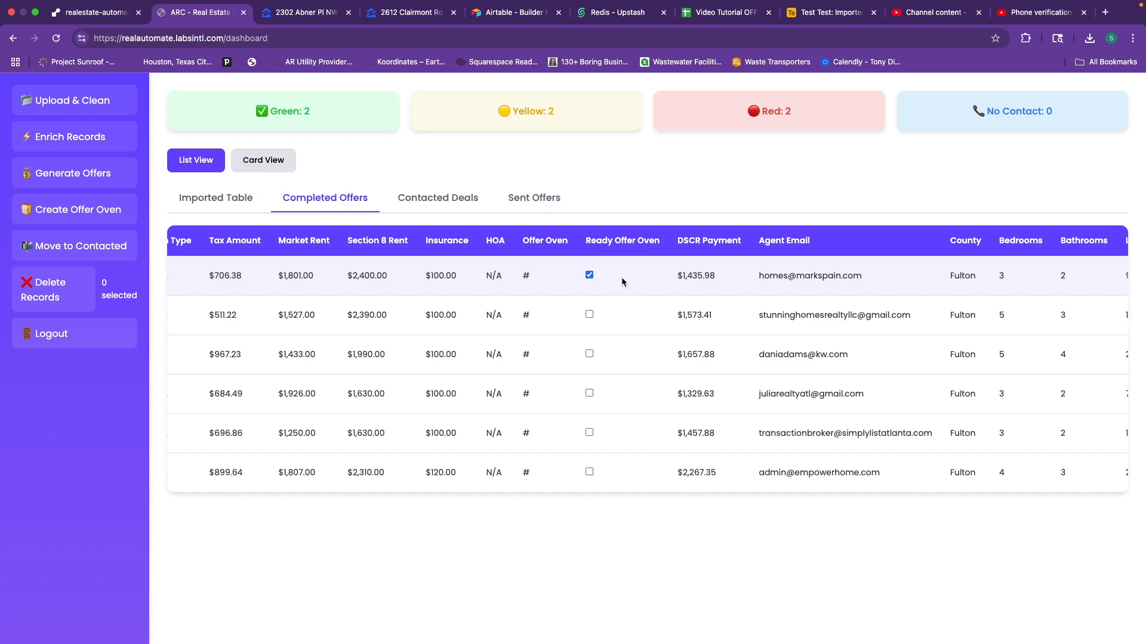
scroll(621, 277, left, 3)
scroll(660, 266, left, 2)
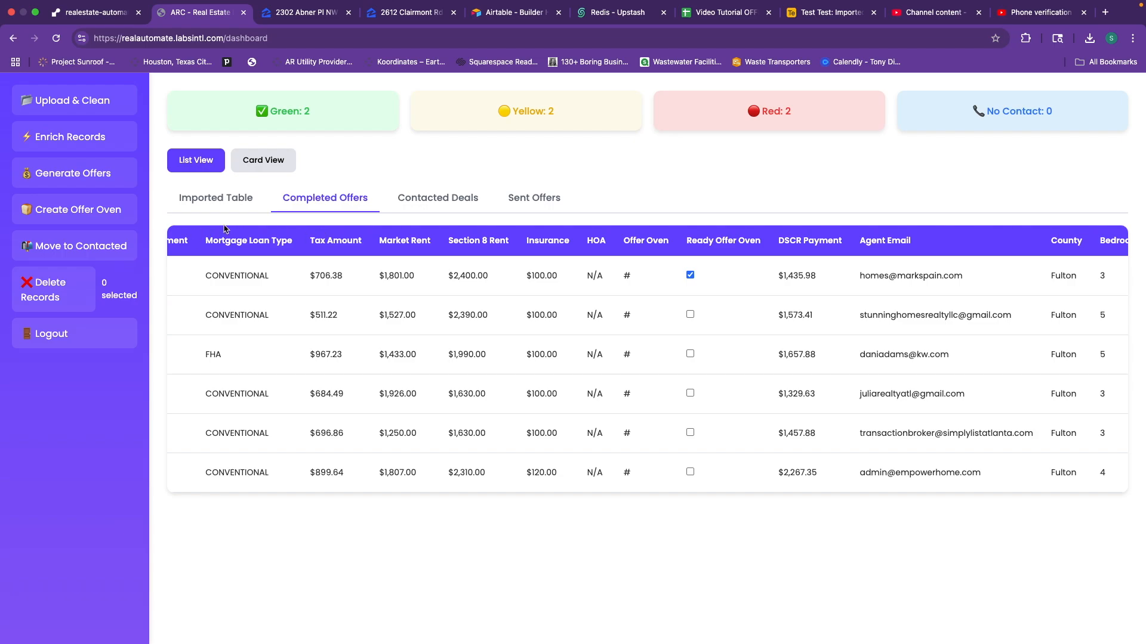
Create the Offer Oven for the first offer and reload to show Completed Offers again.
click(92, 219)
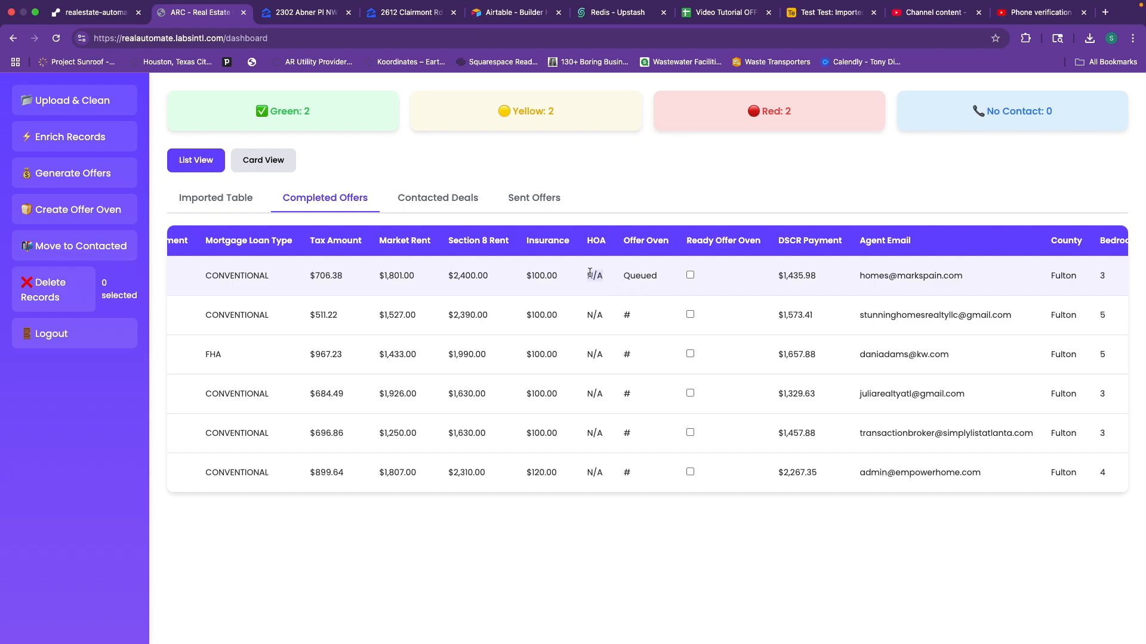
click(55, 37)
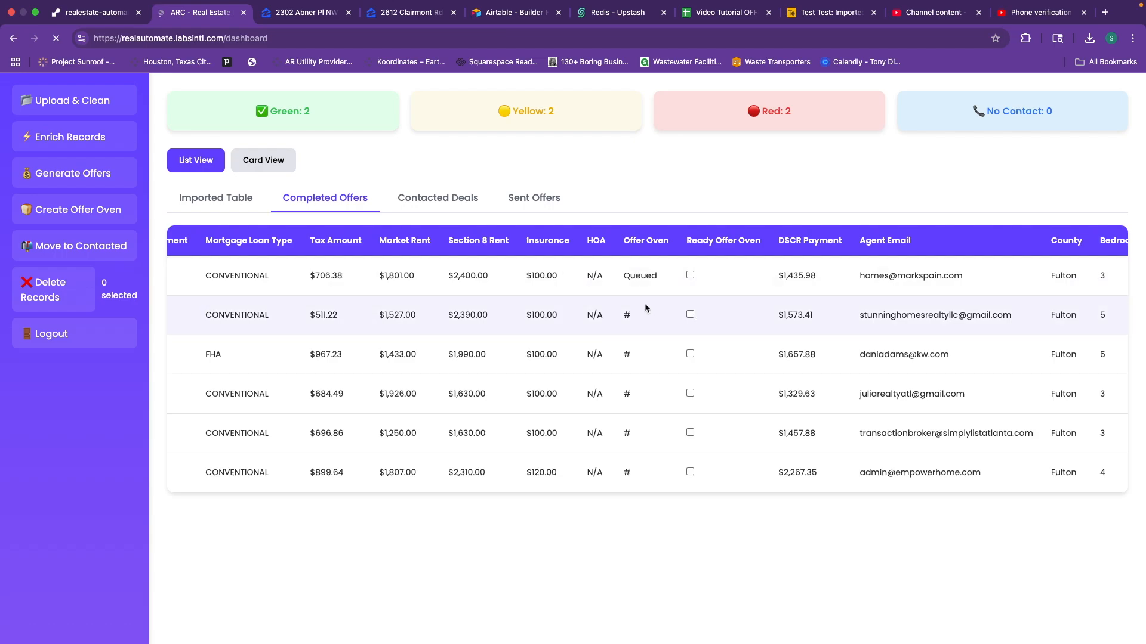
click(310, 203)
scroll(734, 390, right, 3)
scroll(730, 391, right, 10)
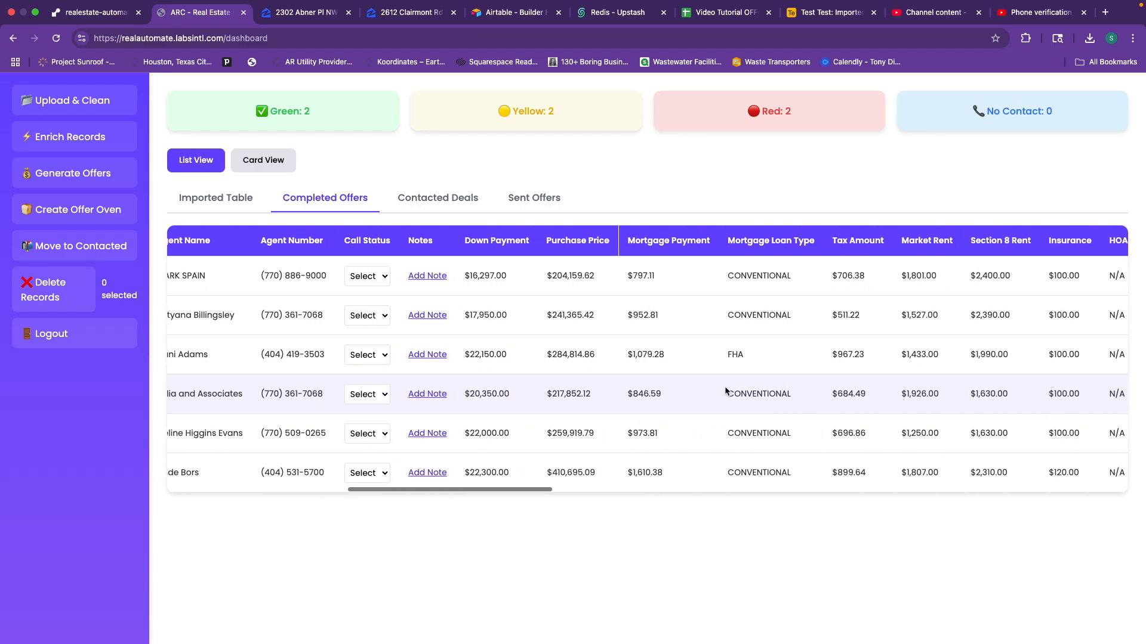
scroll(731, 399, right, 1)
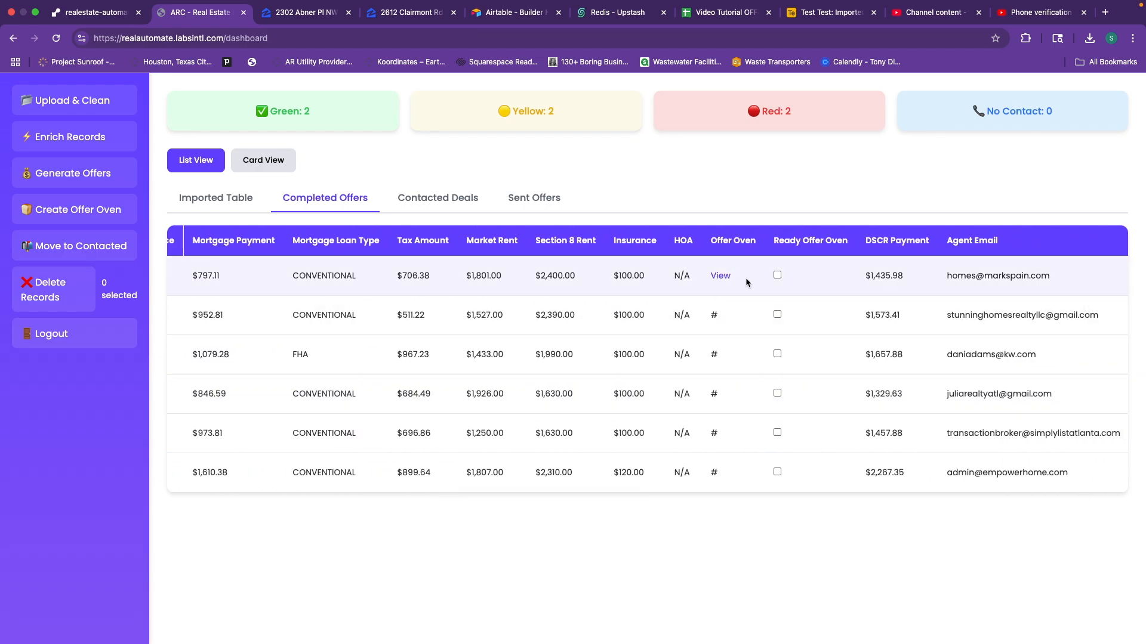
scroll(613, 287, left, 6)
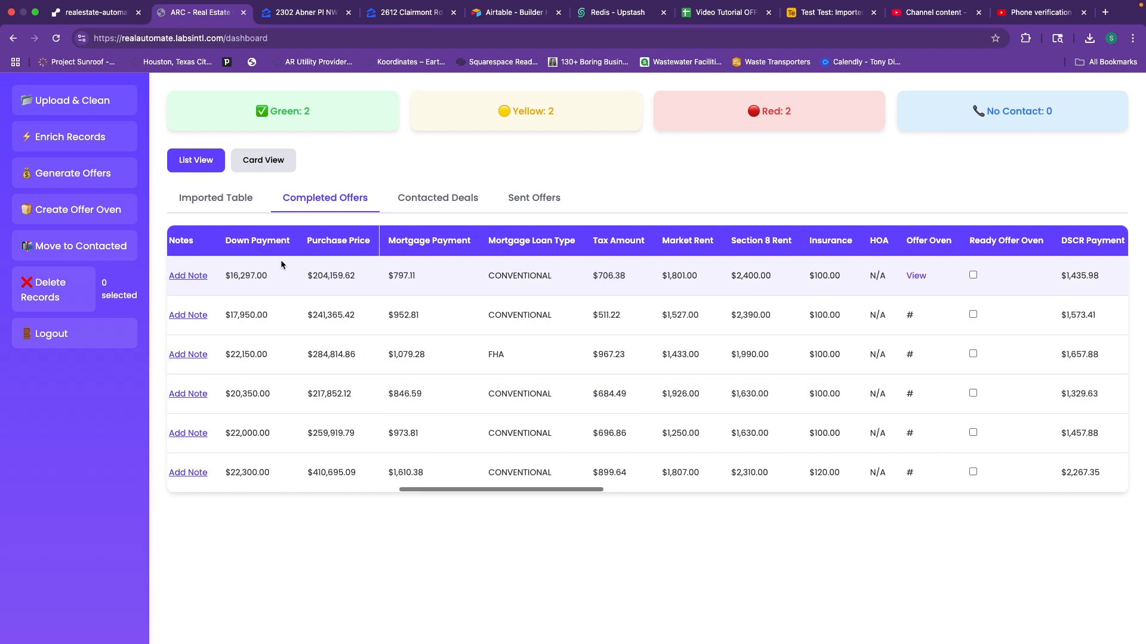
scroll(329, 267, right, 2)
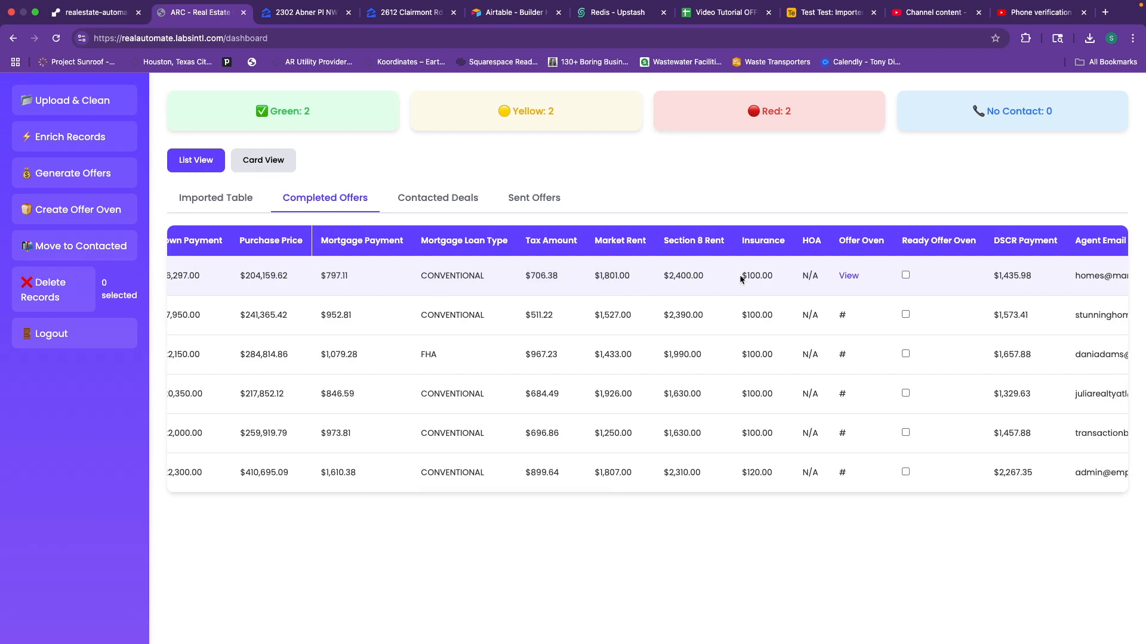
click(848, 276)
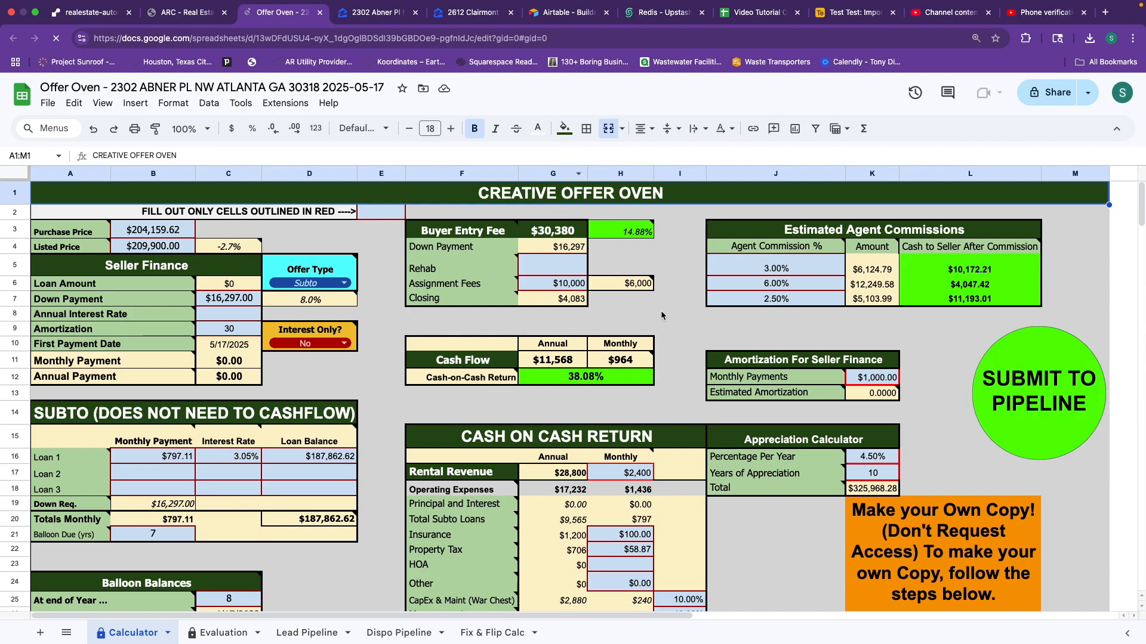
Review the Assignment Fees note, then compare with the dashboard's $2,400.00 Section 8 Rent.
scroll(683, 327, down, 5)
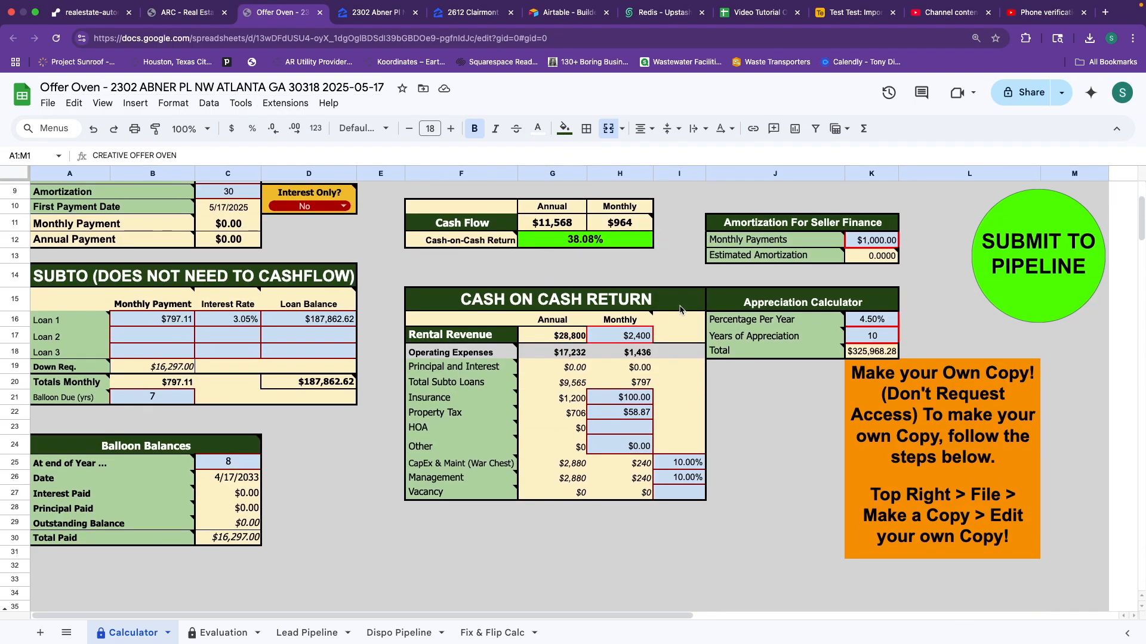
scroll(681, 310, up, 4)
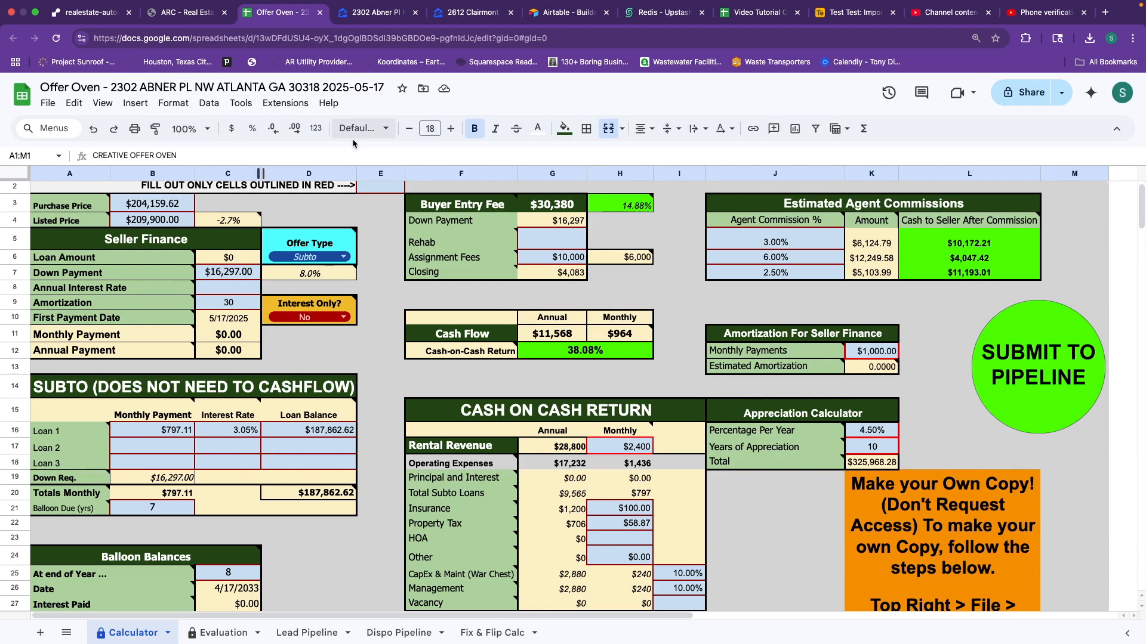
mouse_move(443, 267)
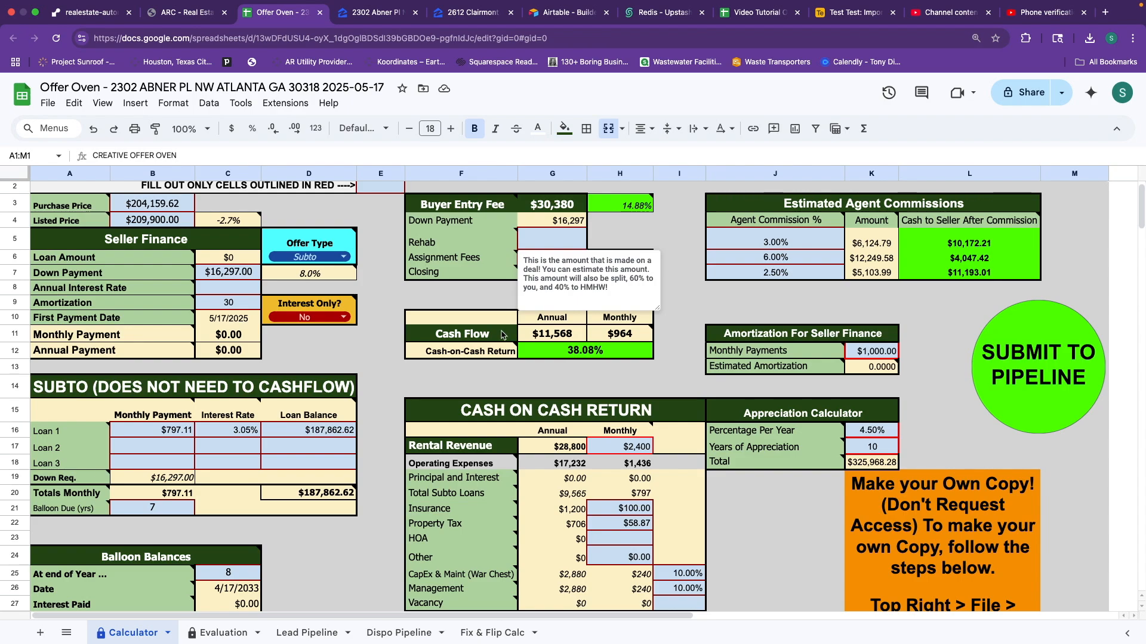
click(533, 386)
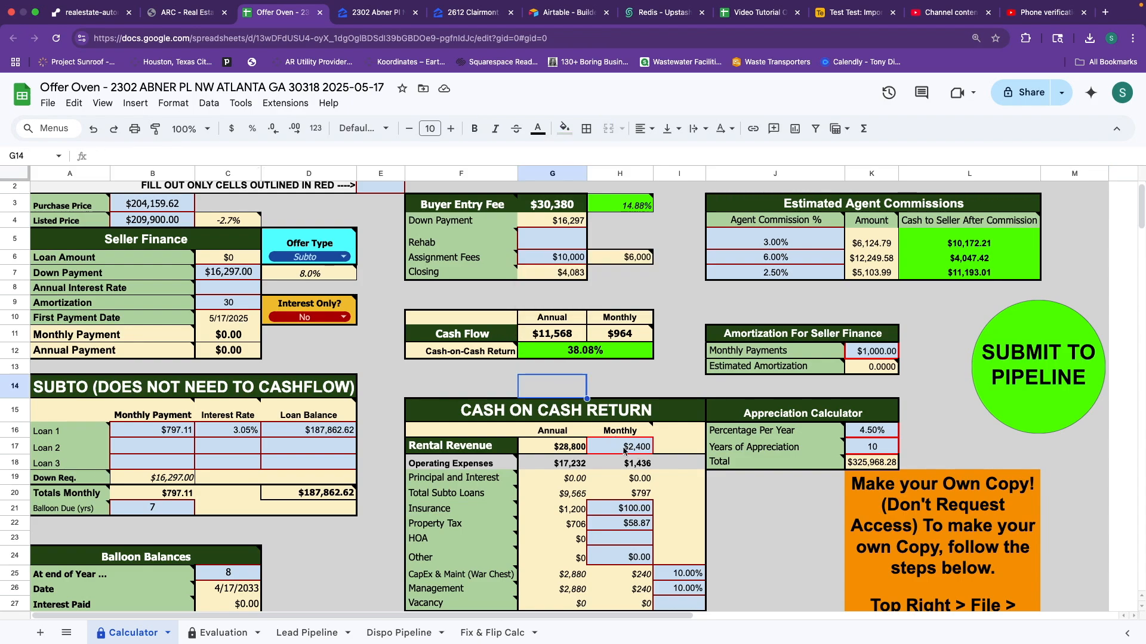
click(185, 13)
scroll(688, 272, right, 2)
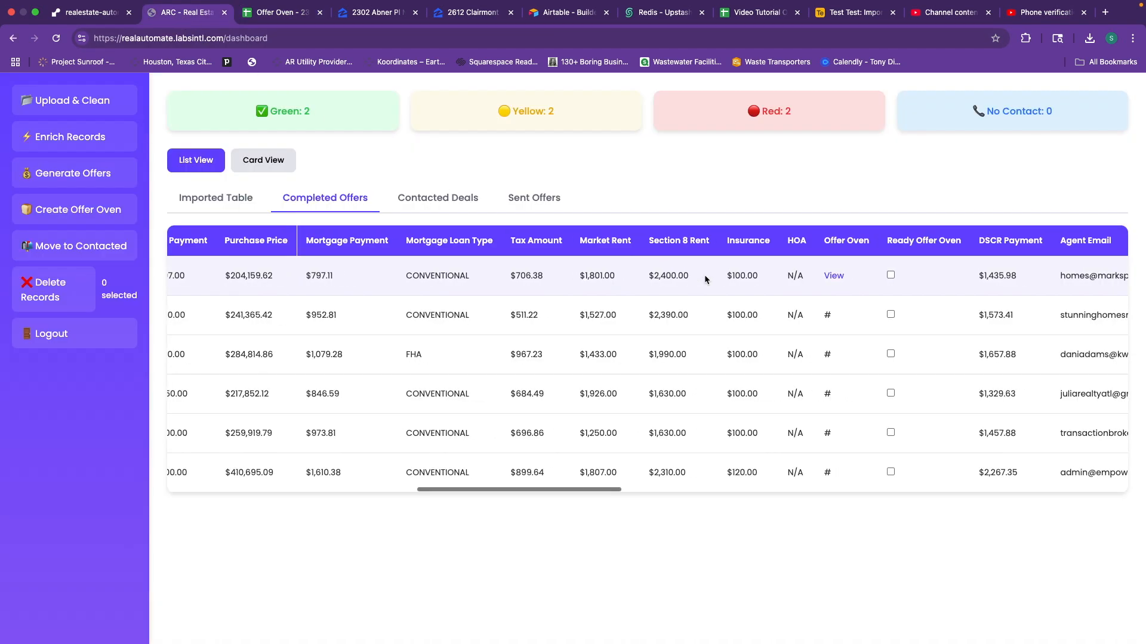
drag(664, 275, 628, 270)
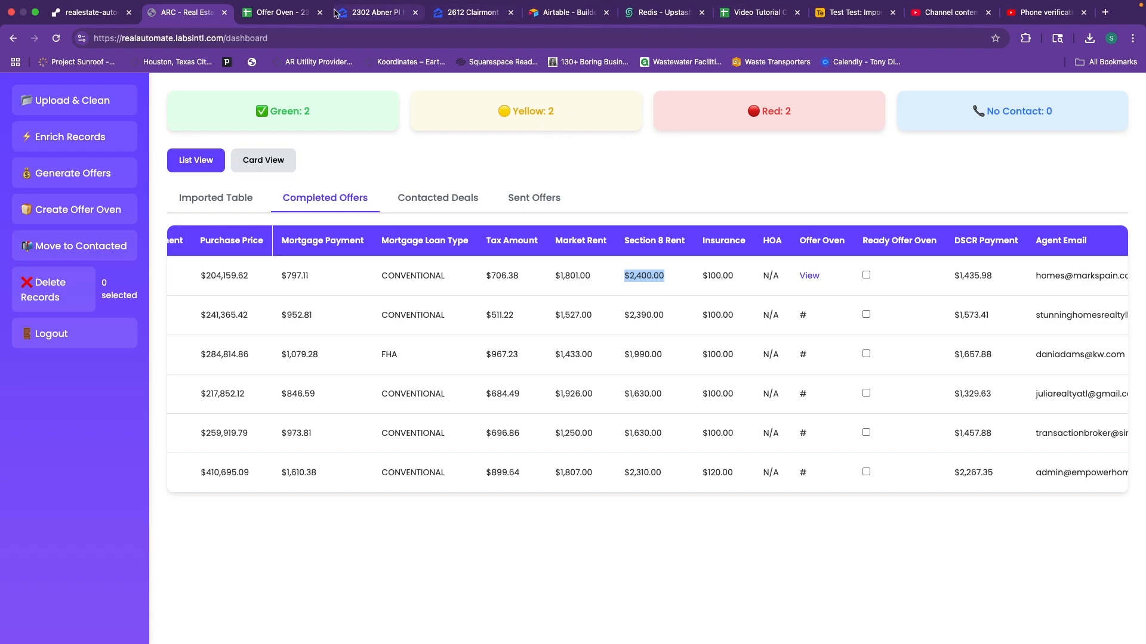
Check the Buyer Entry Fee note and C7 Down Payment, then return to Completed Offers.
click(283, 14)
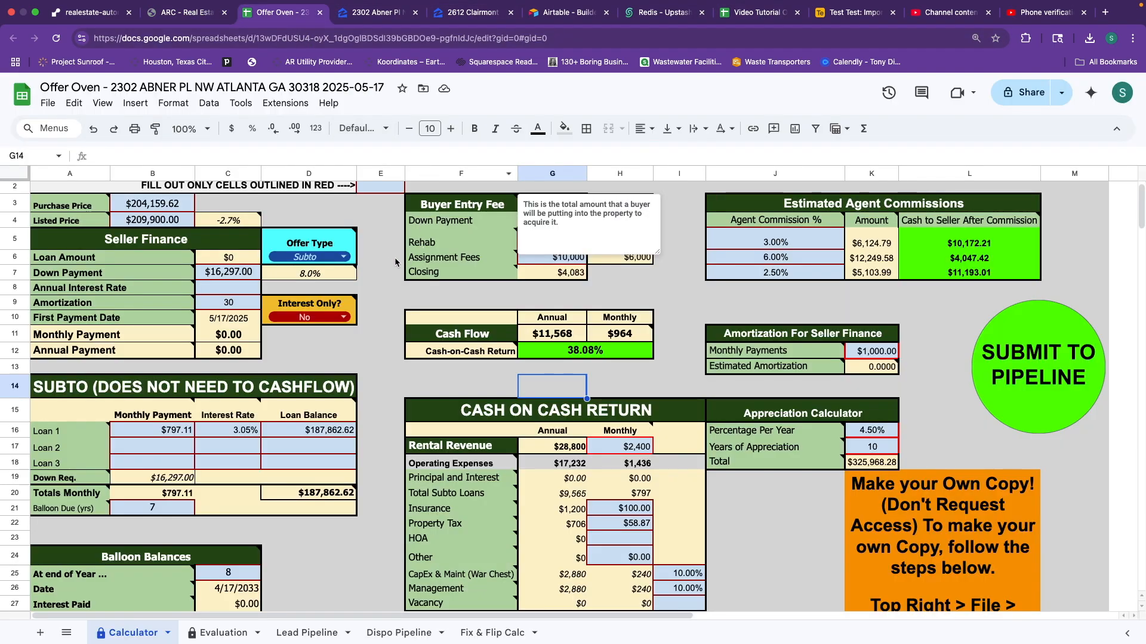
click(375, 305)
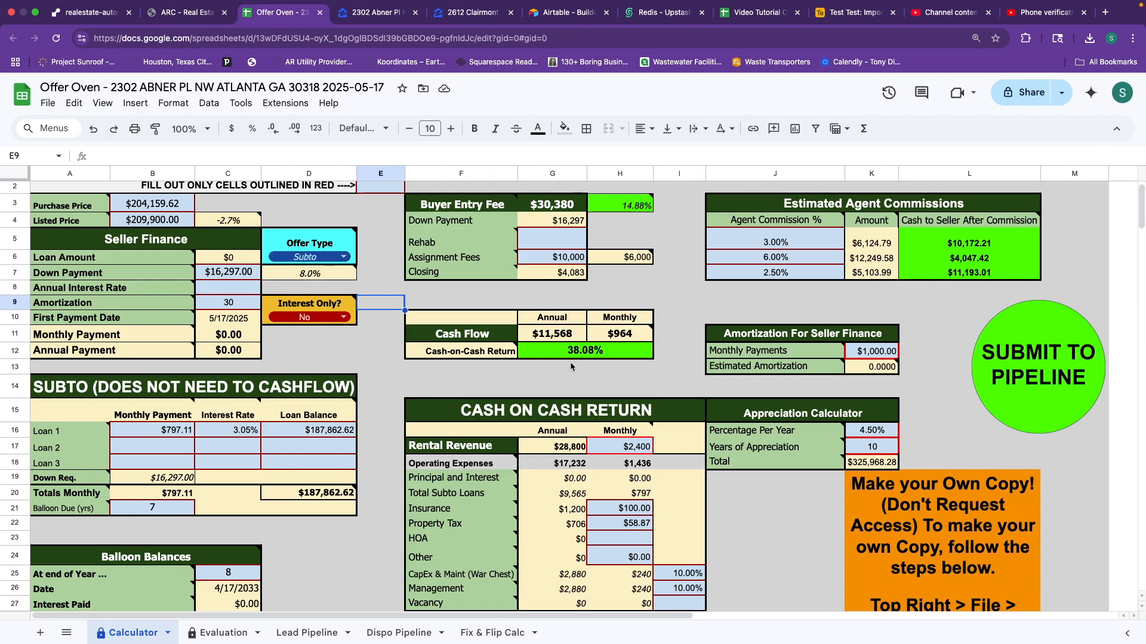
scroll(474, 328, down, 2)
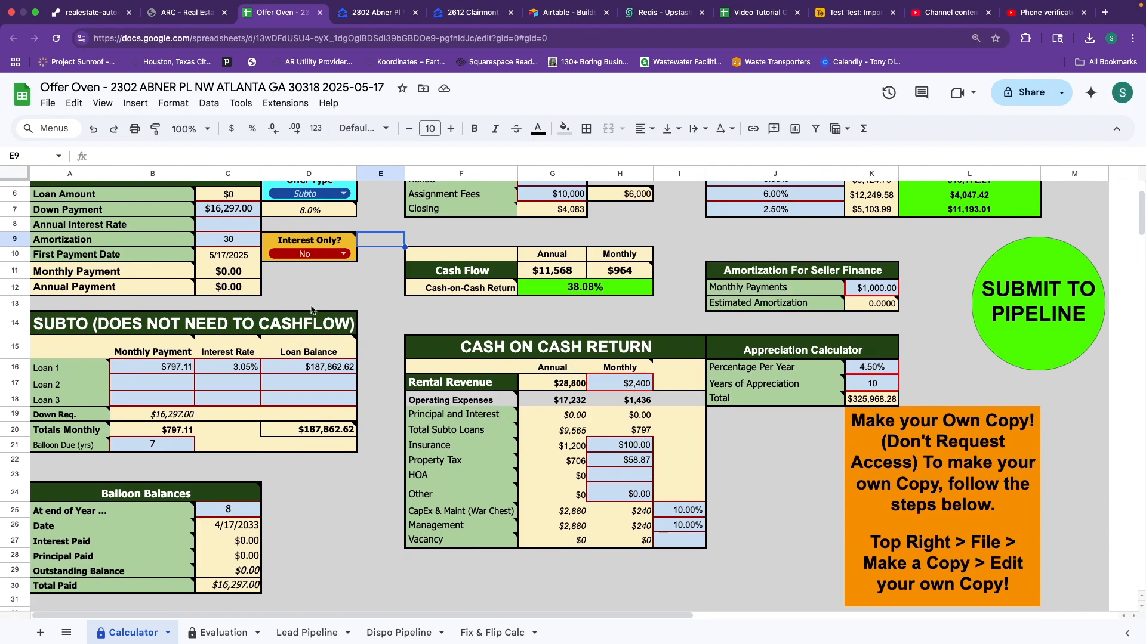
scroll(601, 374, up, 2)
scroll(601, 375, up, 1)
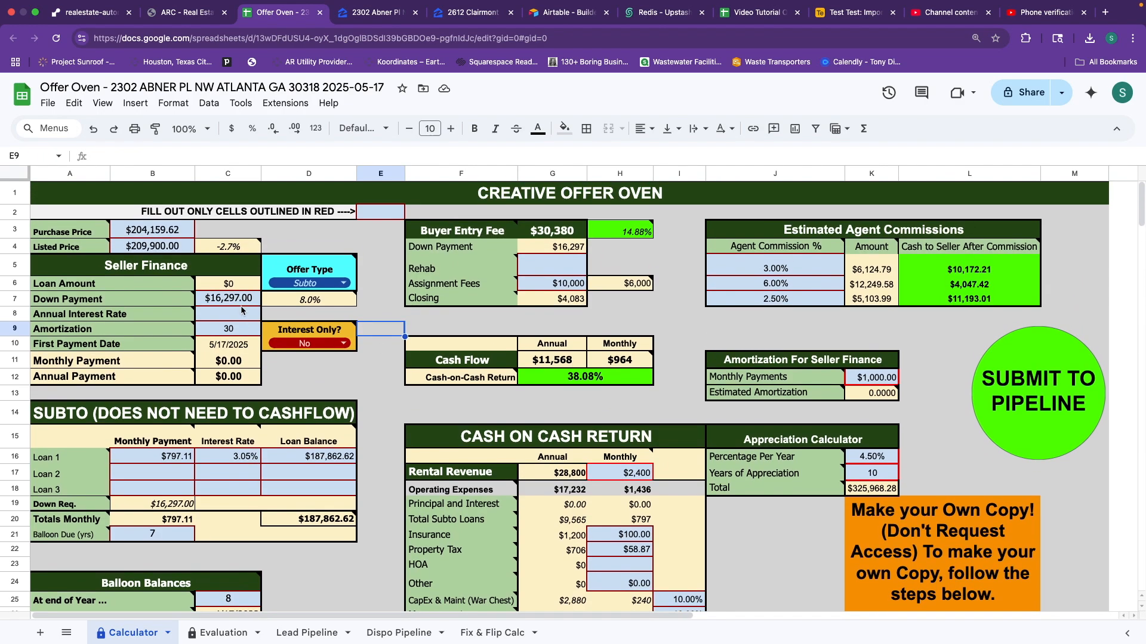
click(222, 300)
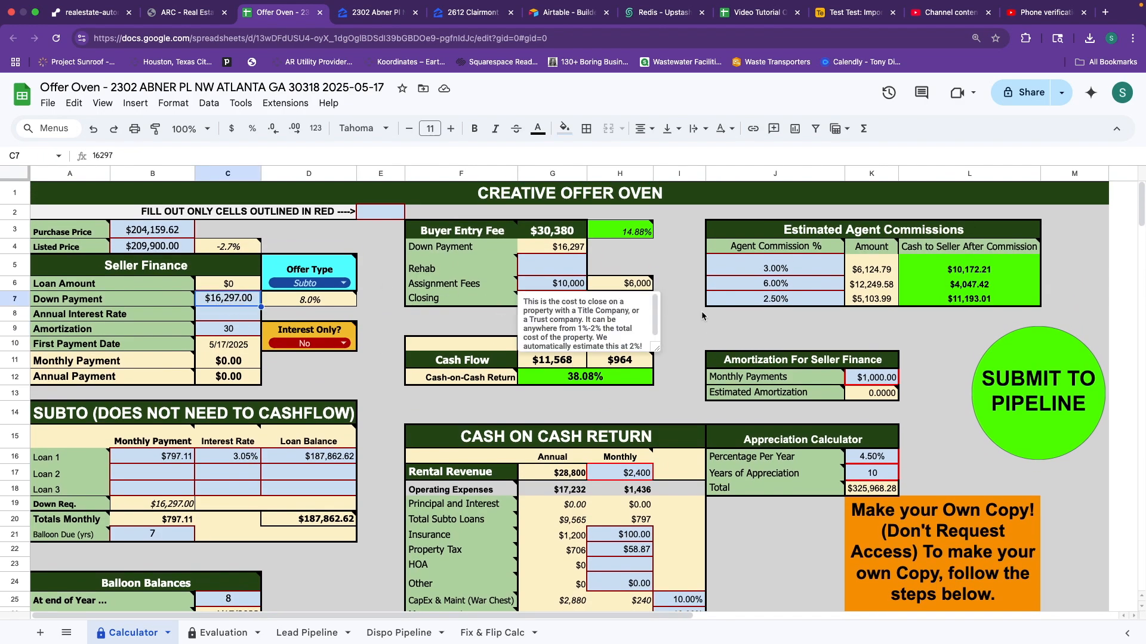
click(184, 20)
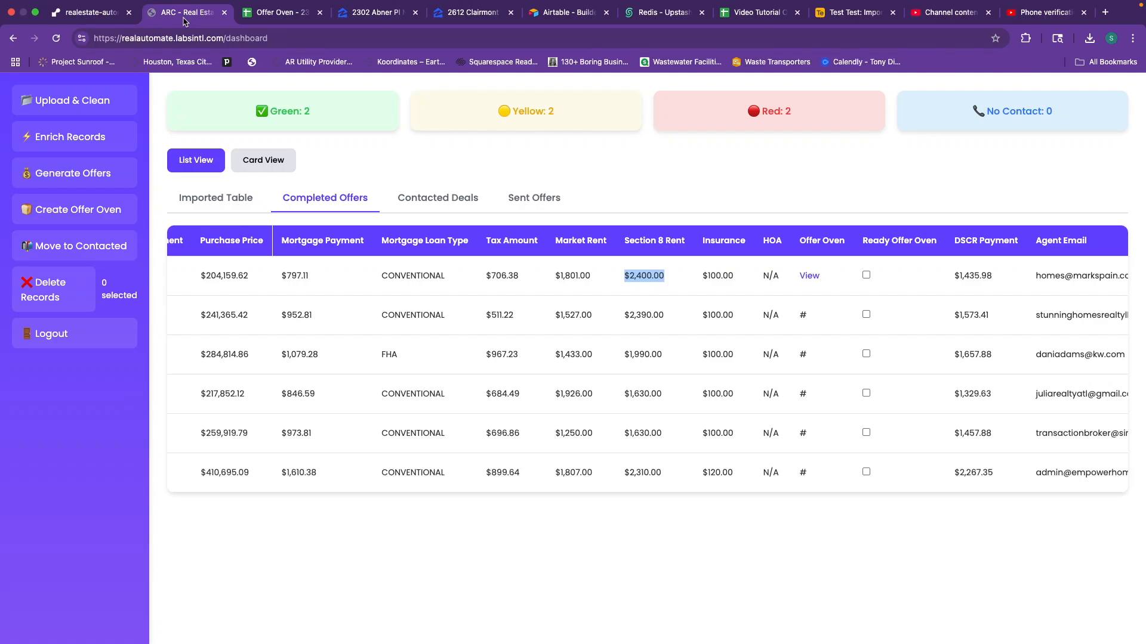
click(280, 17)
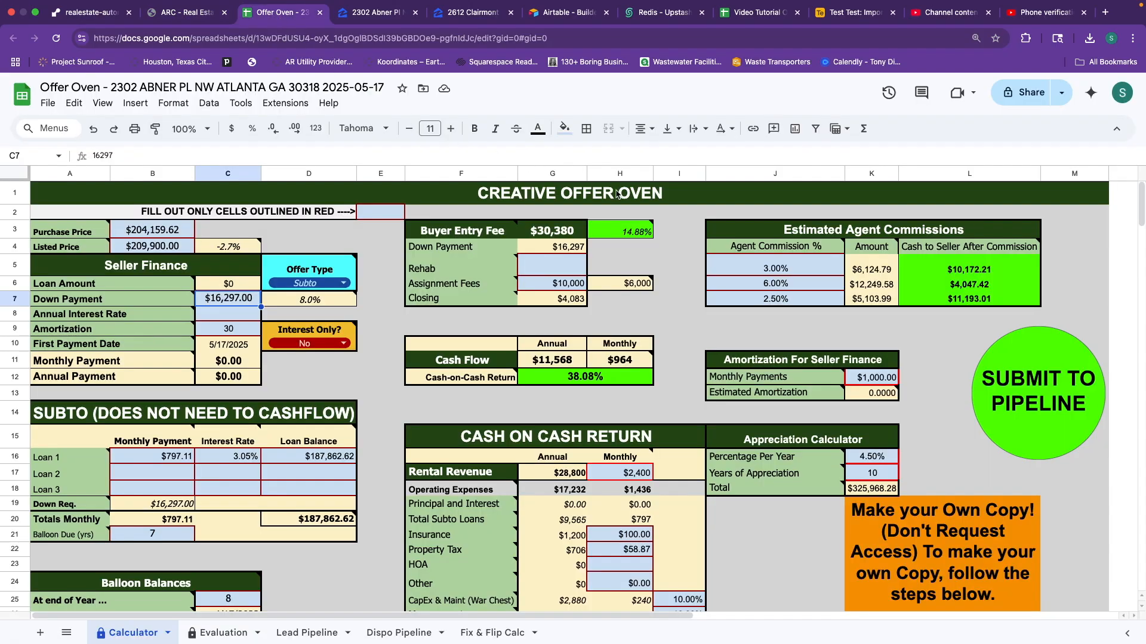
click(184, 23)
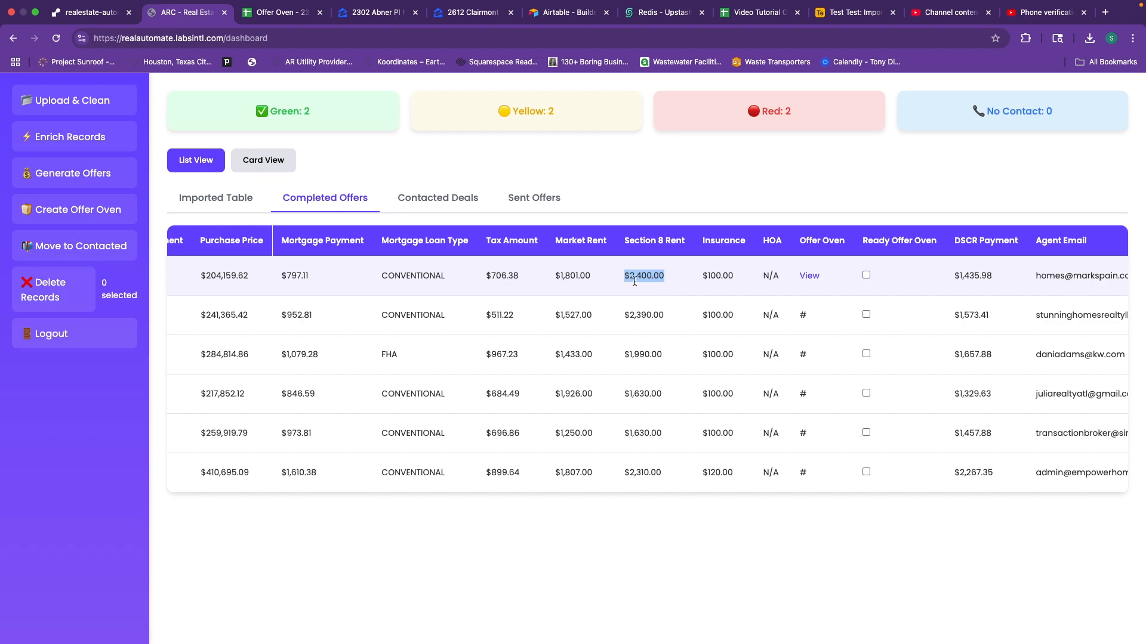
scroll(634, 281, right, 3)
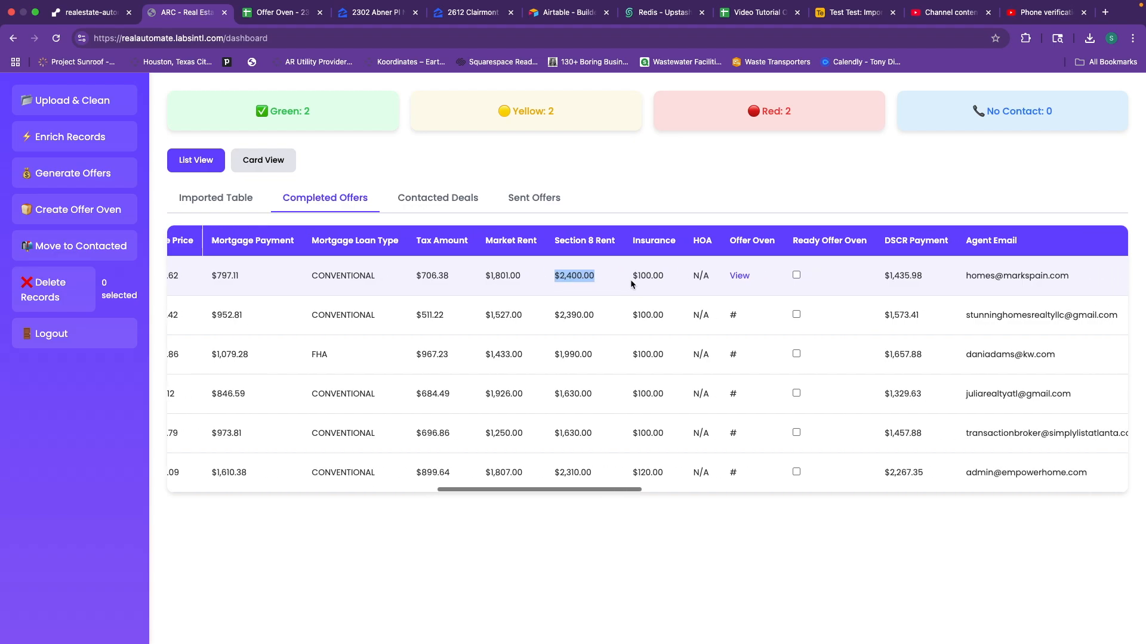
Set rows one to three's call status to Spoke to Agent, No Answer and Left Voicemail.
scroll(618, 274, left, 2)
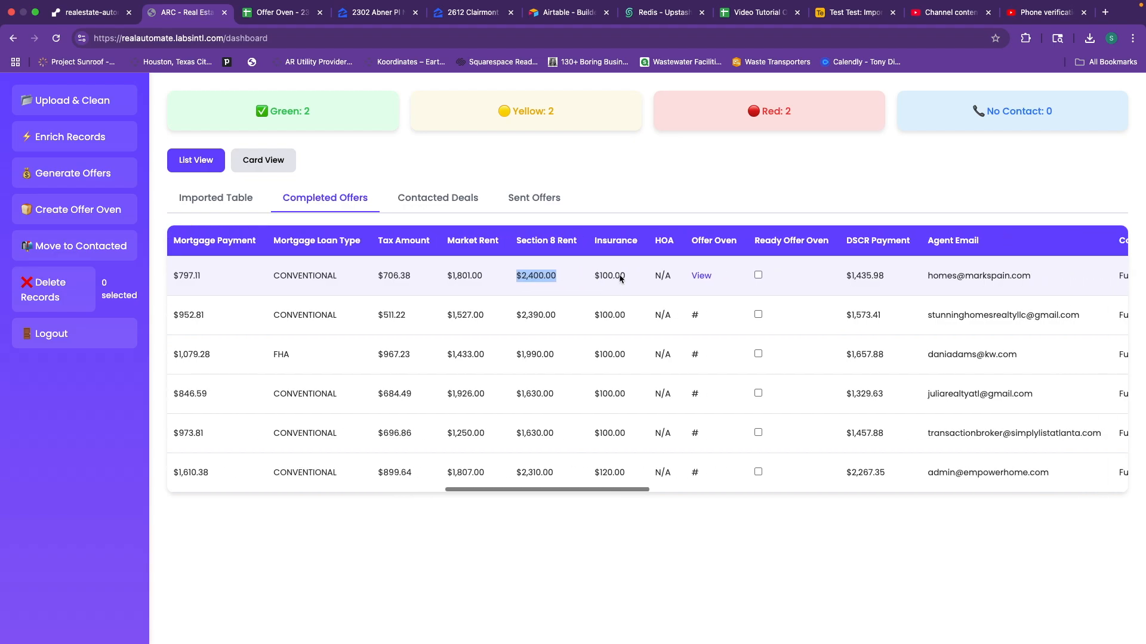
scroll(618, 273, left, 15)
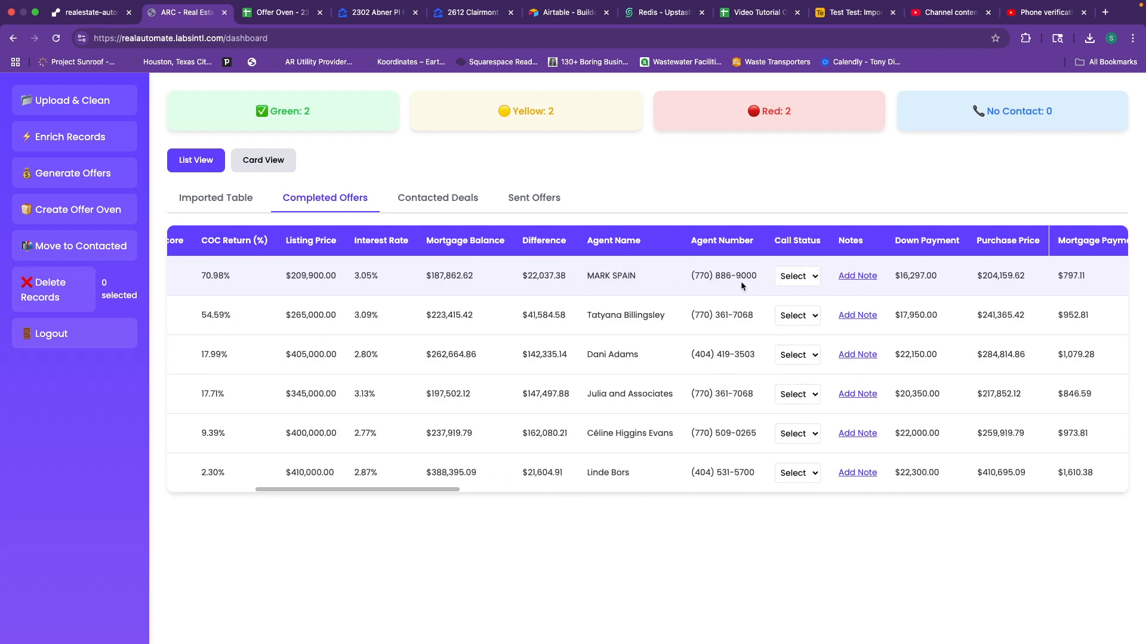
click(794, 278)
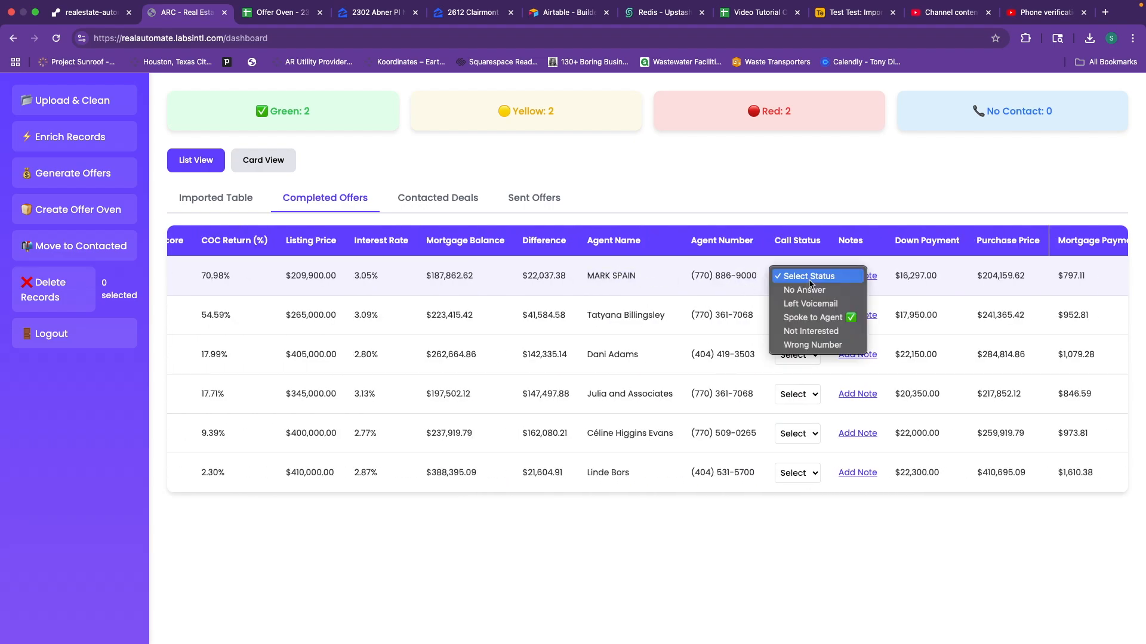
click(813, 318)
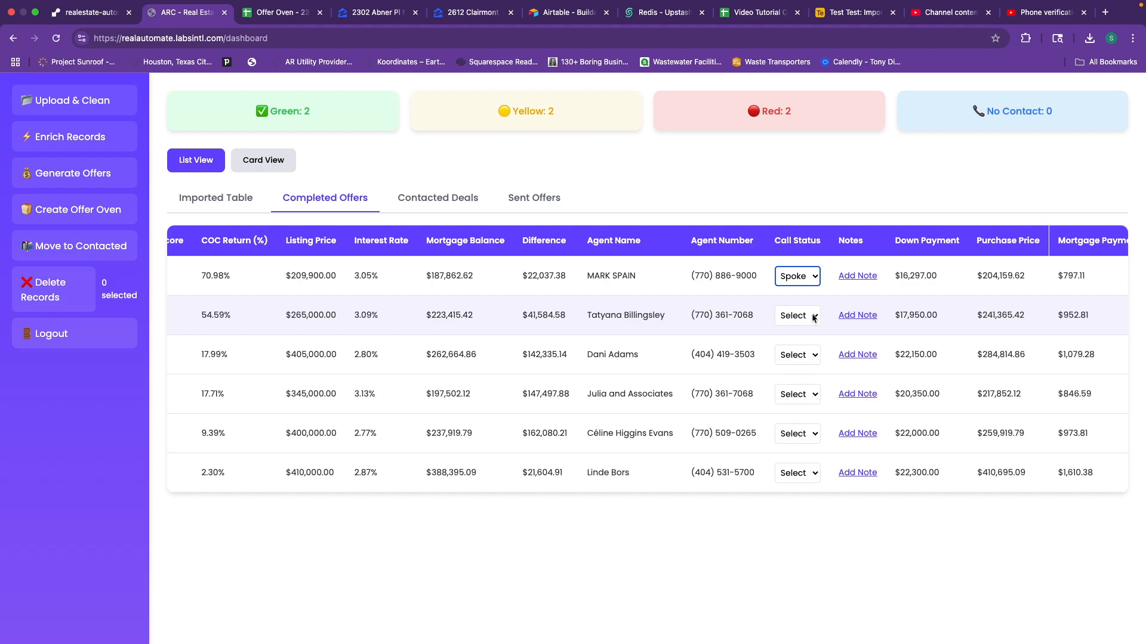
click(813, 318)
click(820, 329)
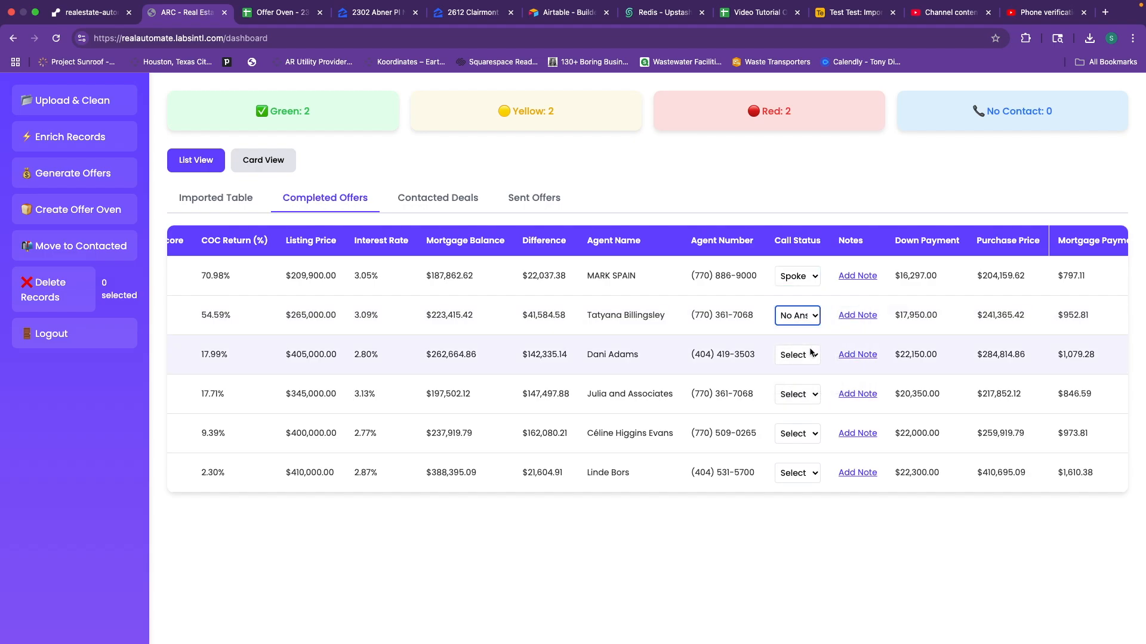
click(810, 353)
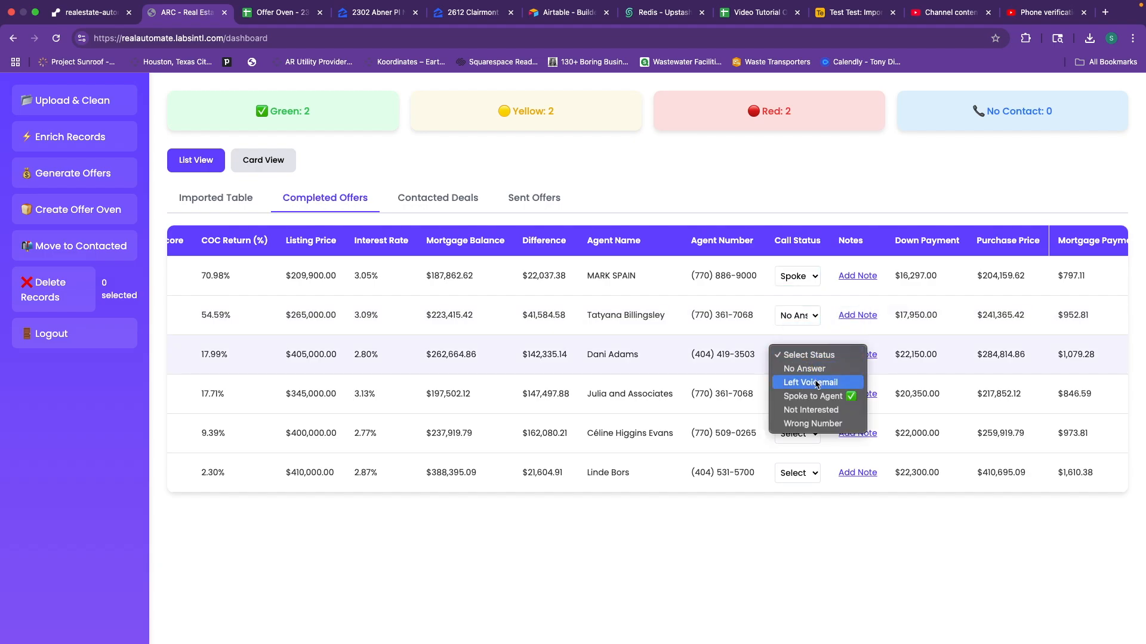
click(816, 383)
Set rows four to six to Spoke to Agent, No Answer, No Answer; keep row one Spoke to Agent.
click(814, 396)
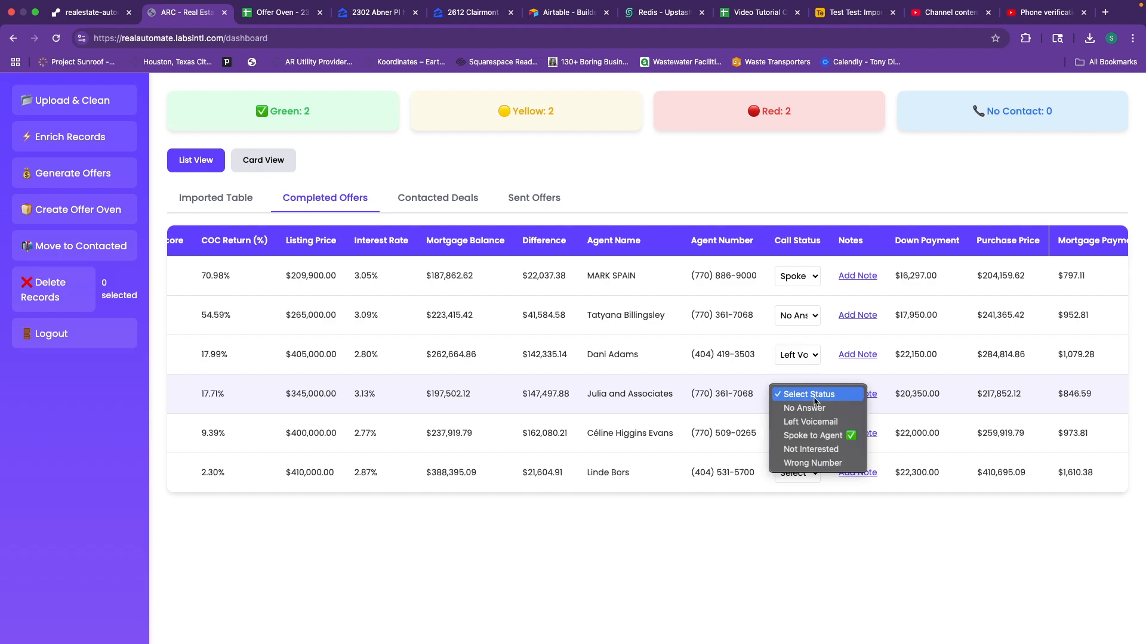
click(812, 438)
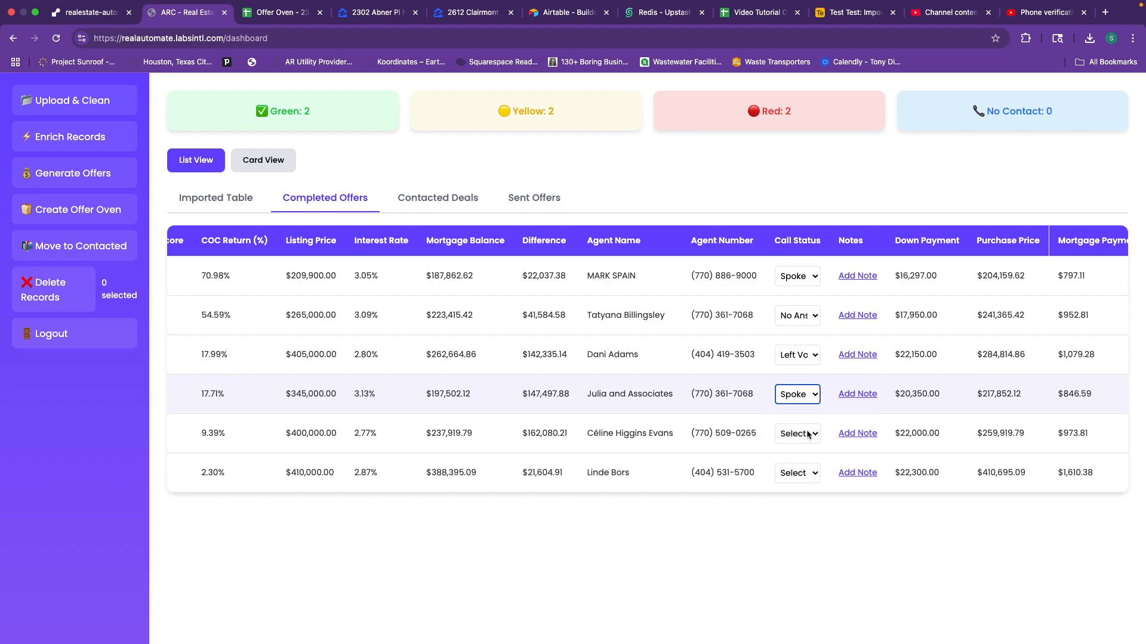
click(809, 434)
click(804, 447)
click(802, 473)
click(802, 487)
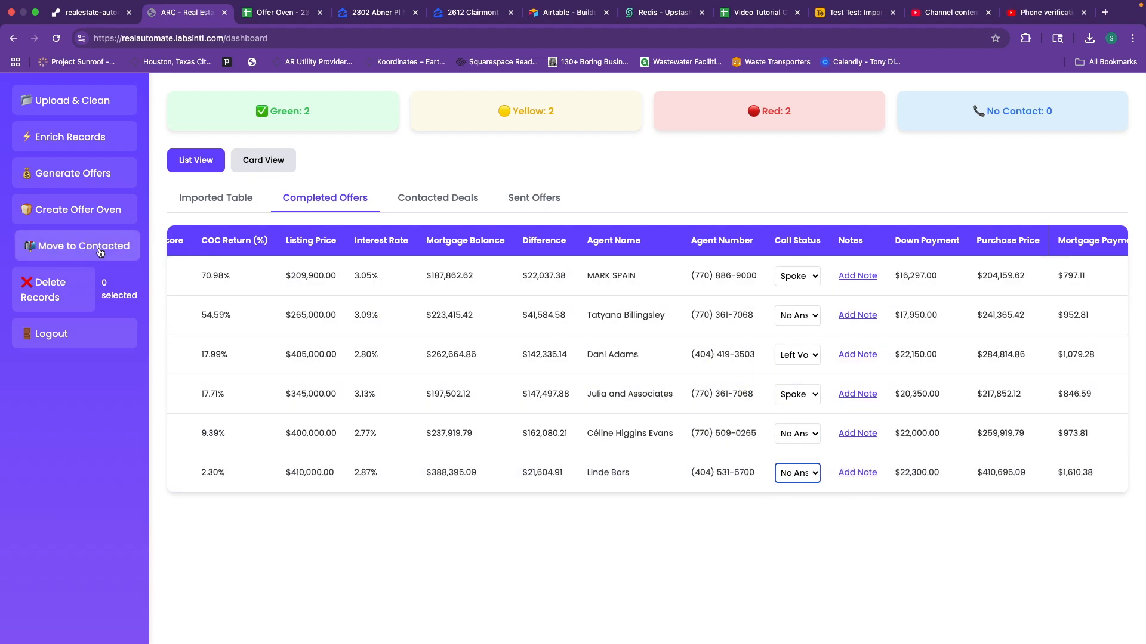
click(782, 276)
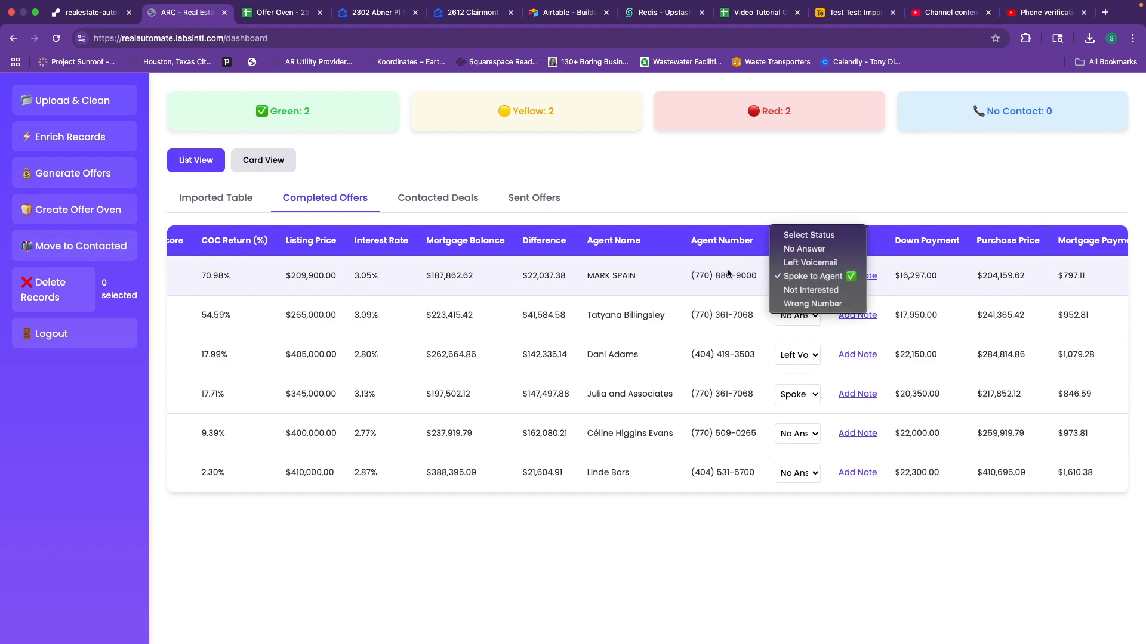
click(700, 269)
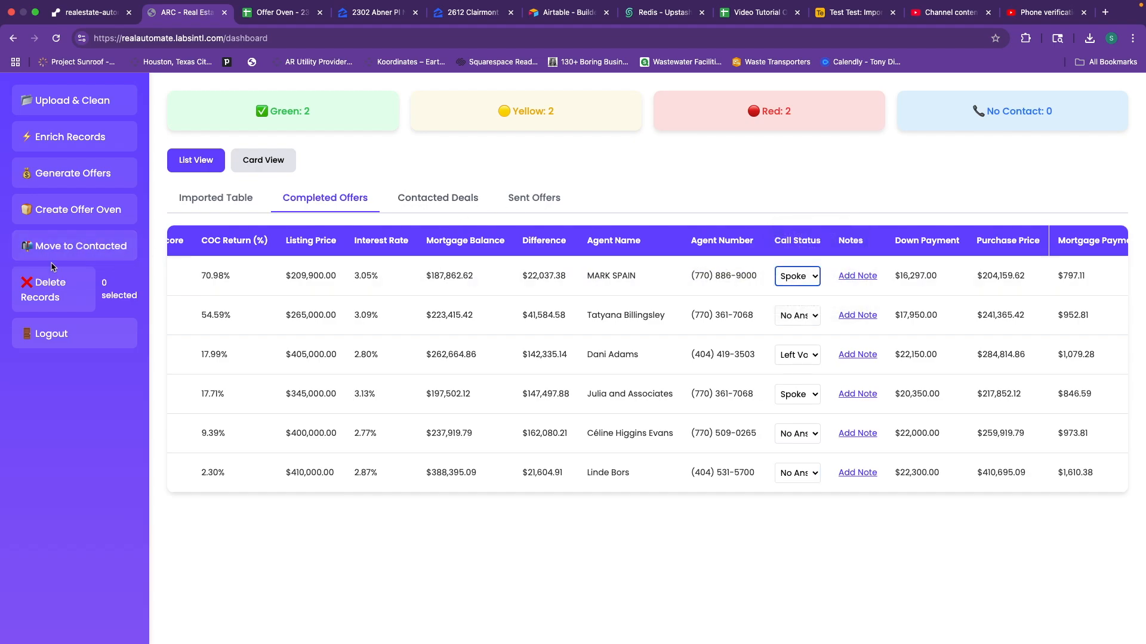
Move the Spoke to Agent deals into Contacted Deals and view that table.
click(72, 251)
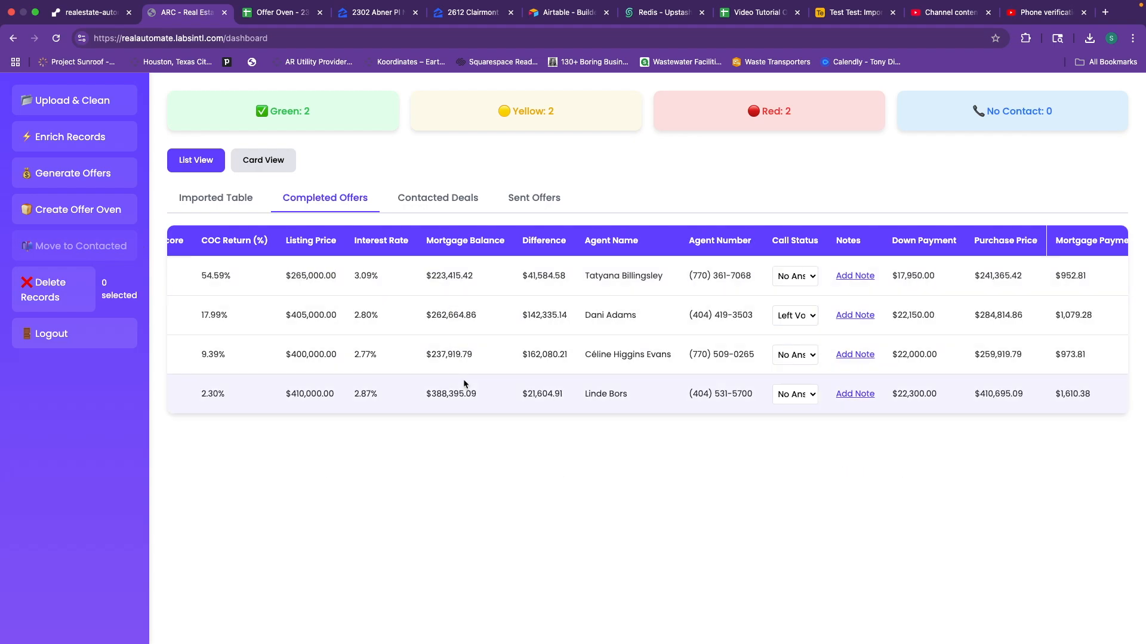
click(441, 200)
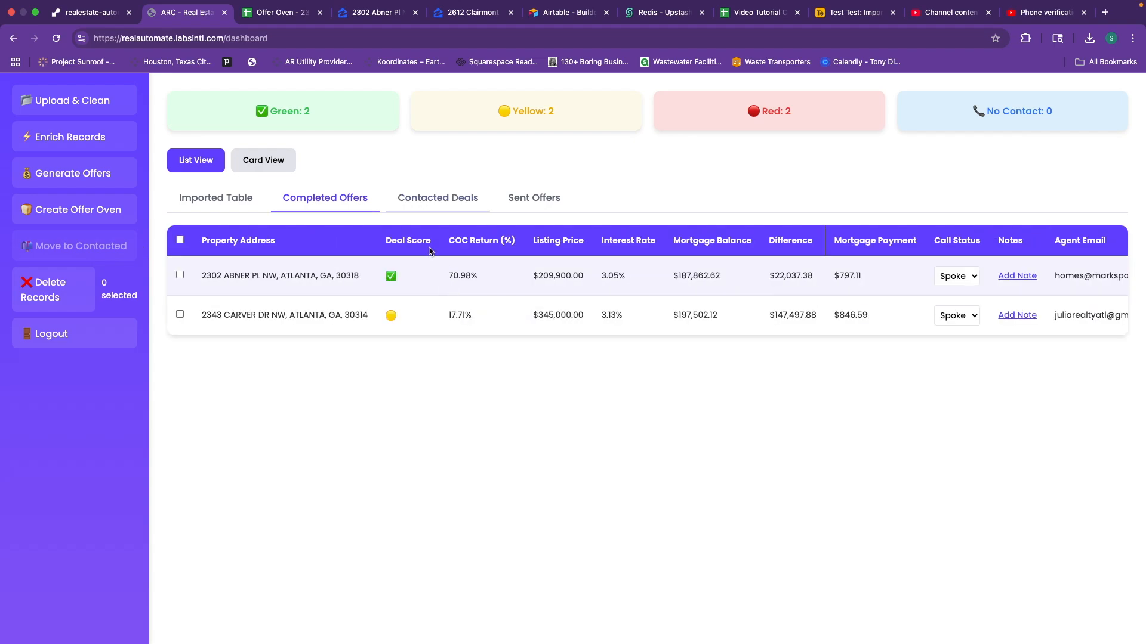
drag(533, 276, 579, 276)
scroll(579, 276, right, 10)
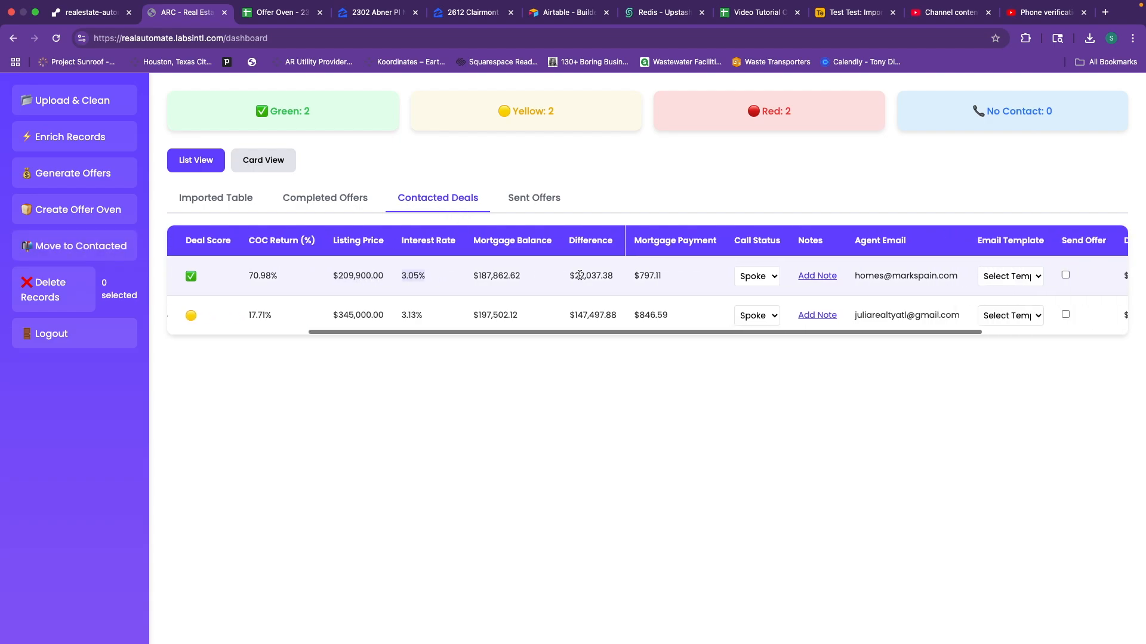
Start and cancel a note on the first contacted deal, revealing Email Template and Send Offer.
click(722, 276)
click(670, 432)
scroll(735, 292, right, 4)
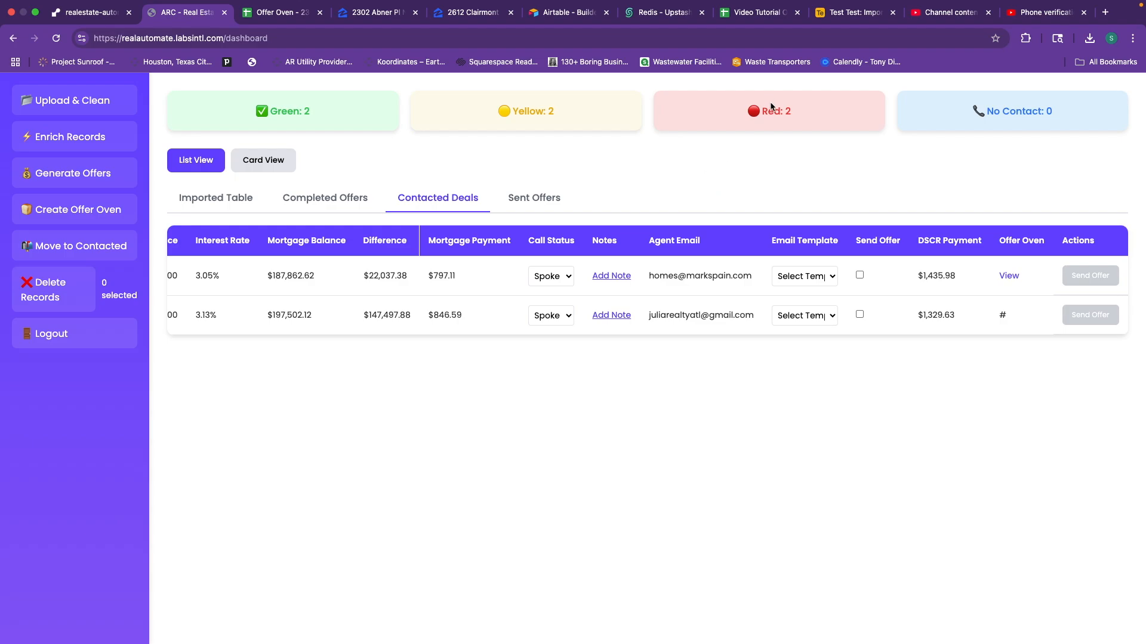
click(855, 12)
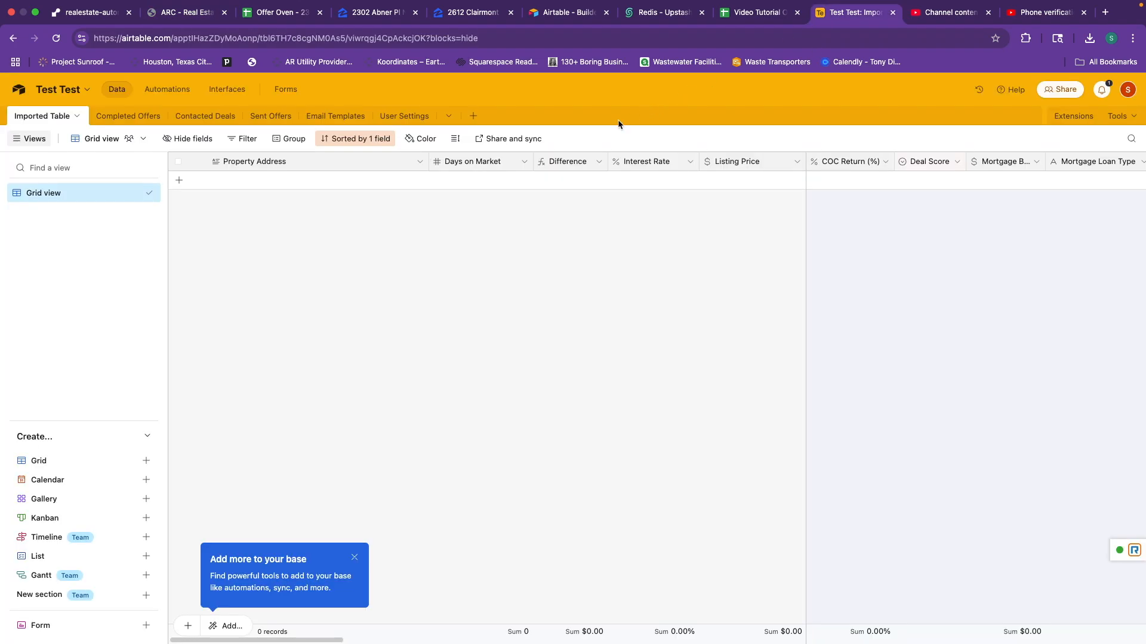
click(340, 117)
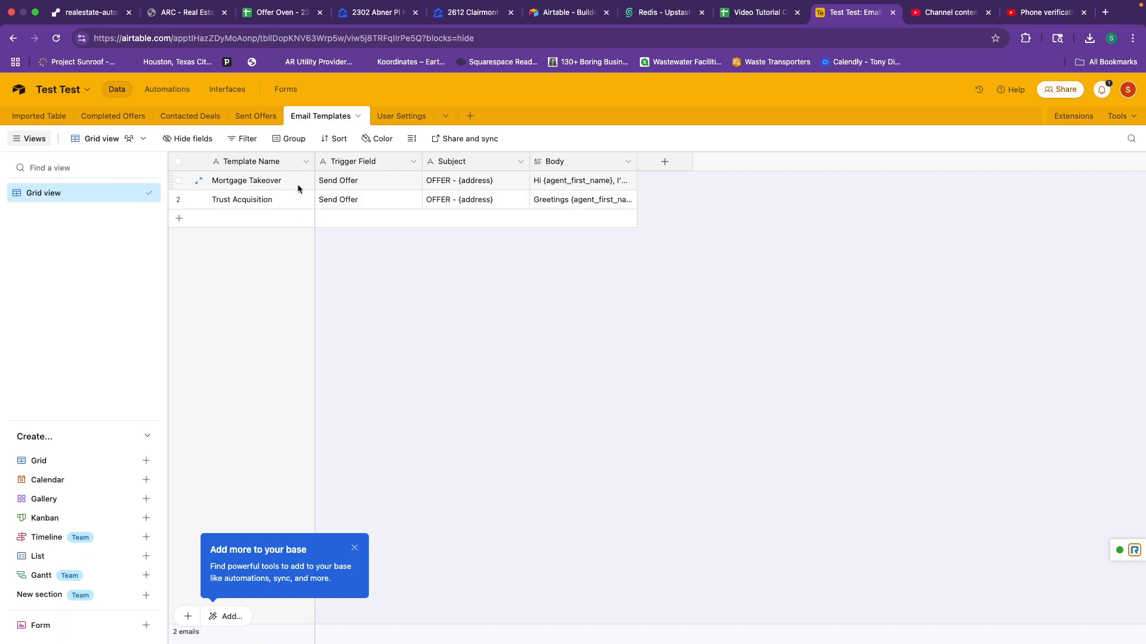
click(553, 186)
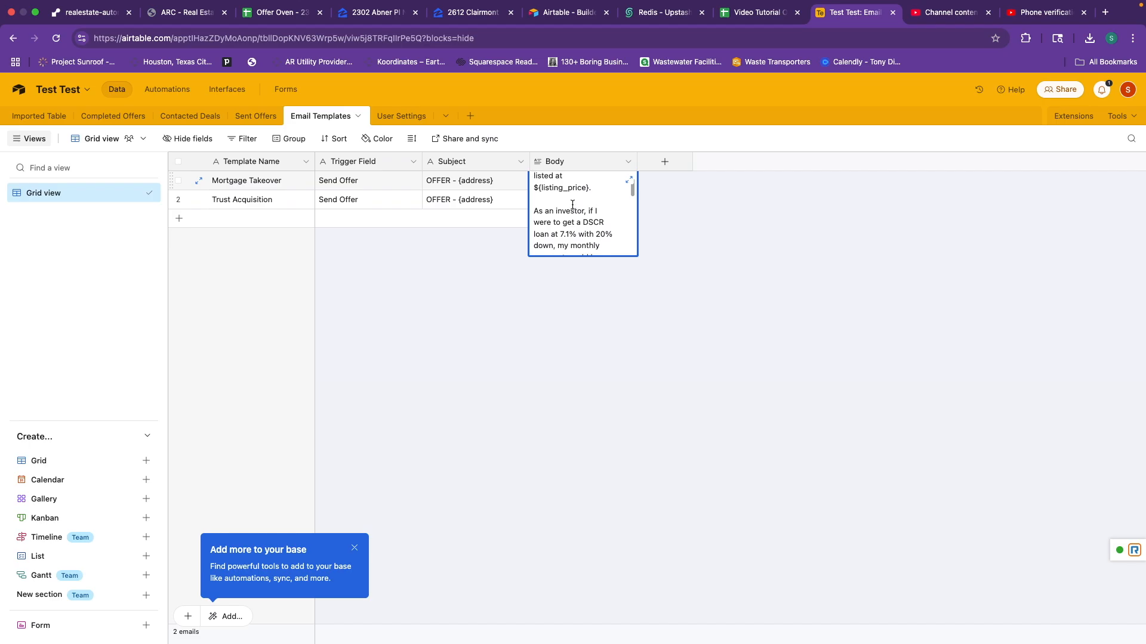
key(super+2)
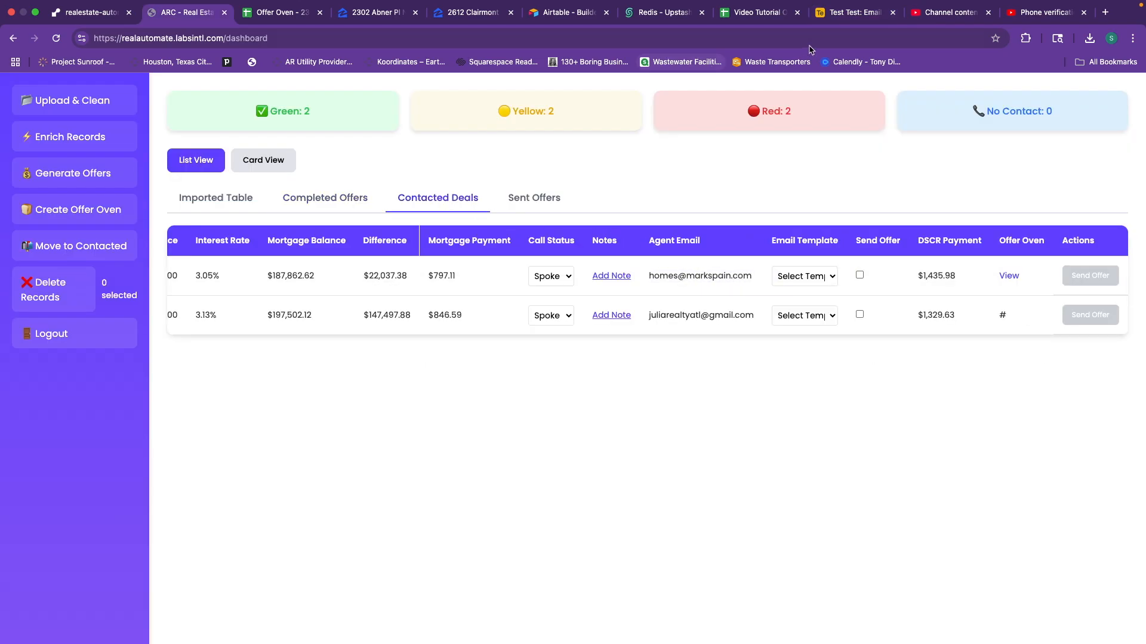
click(853, 12)
double_click(591, 181)
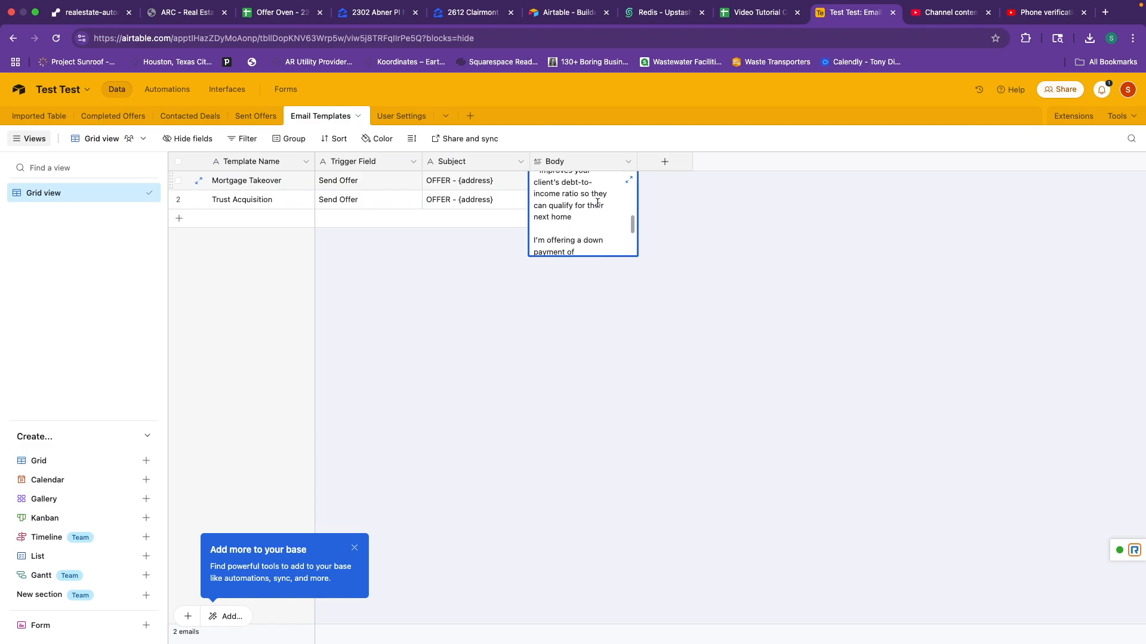
scroll(598, 203, up, 5)
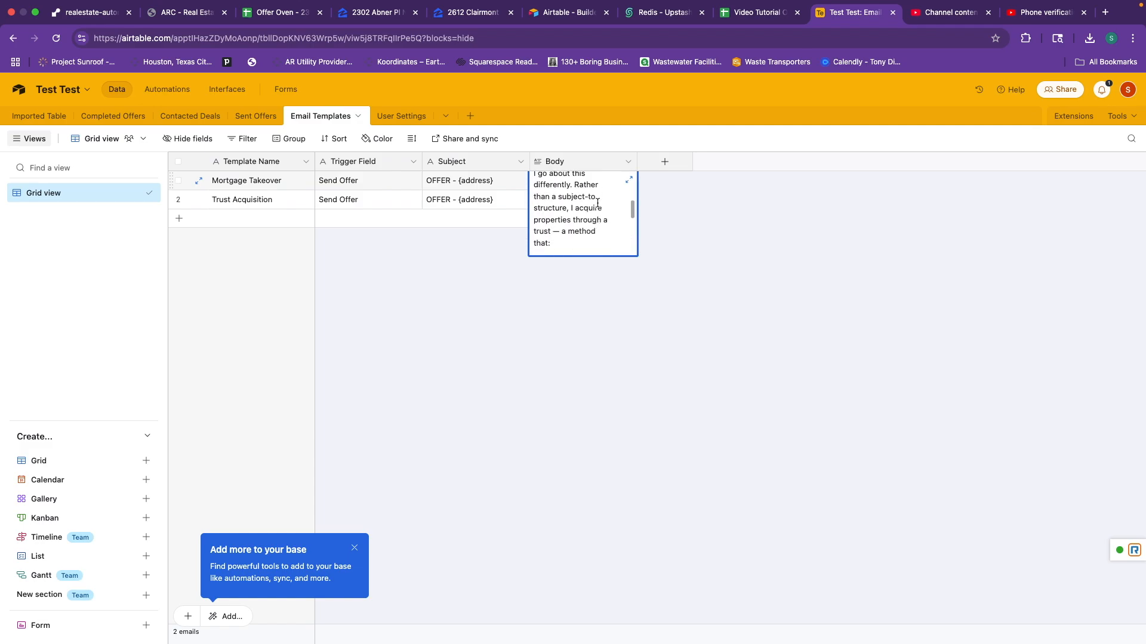
scroll(597, 203, down, 6)
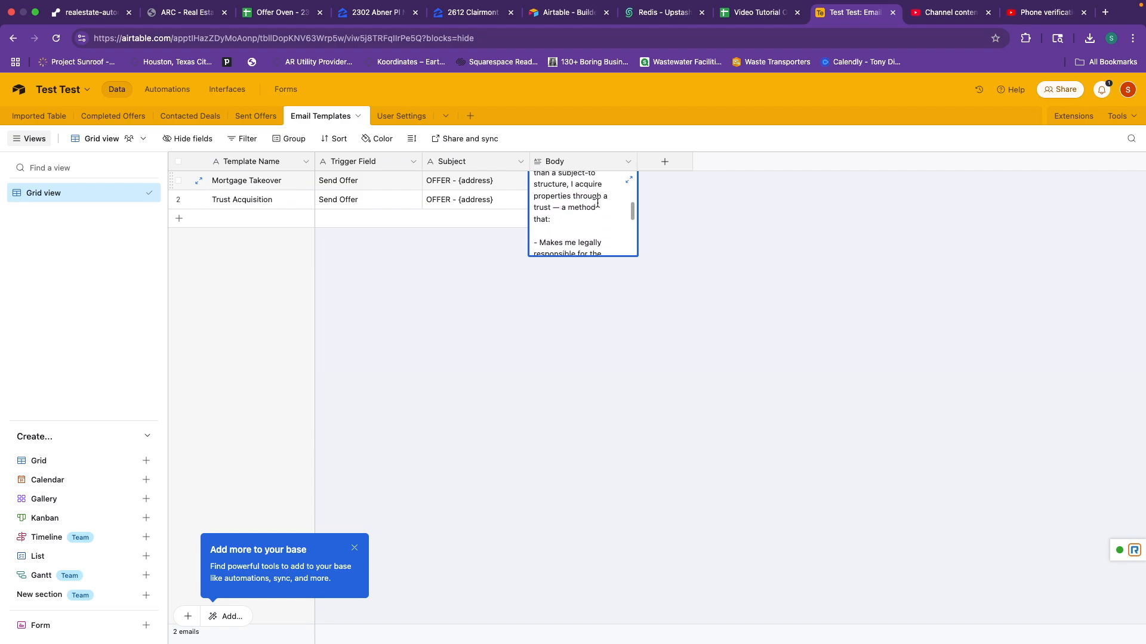
scroll(597, 203, up, 3)
scroll(597, 203, up, 1)
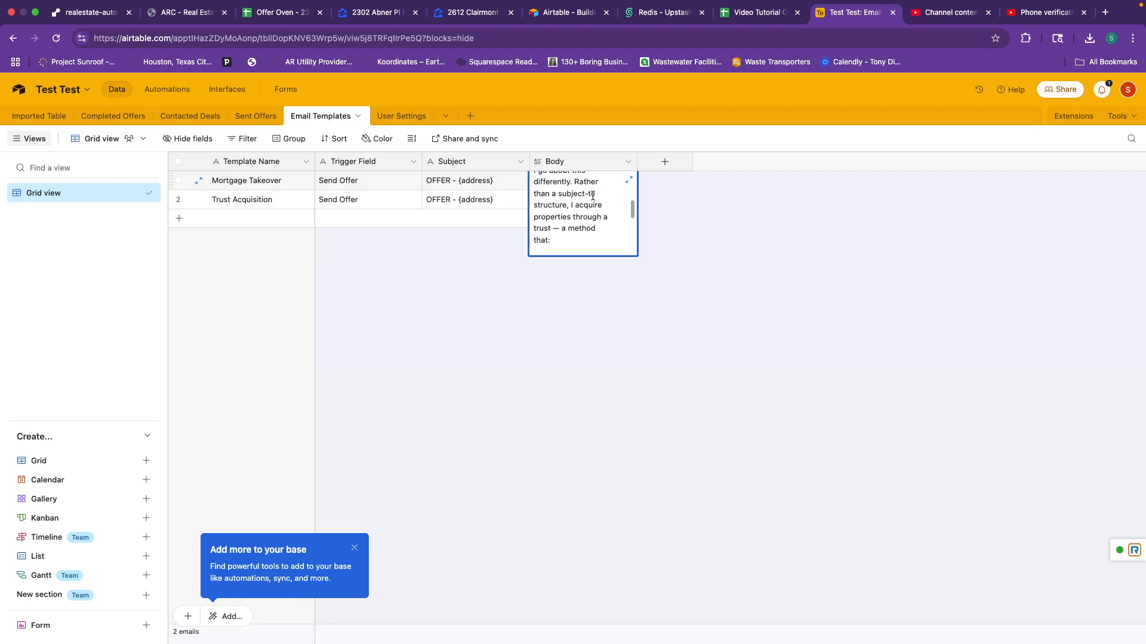
scroll(593, 197, up, 5)
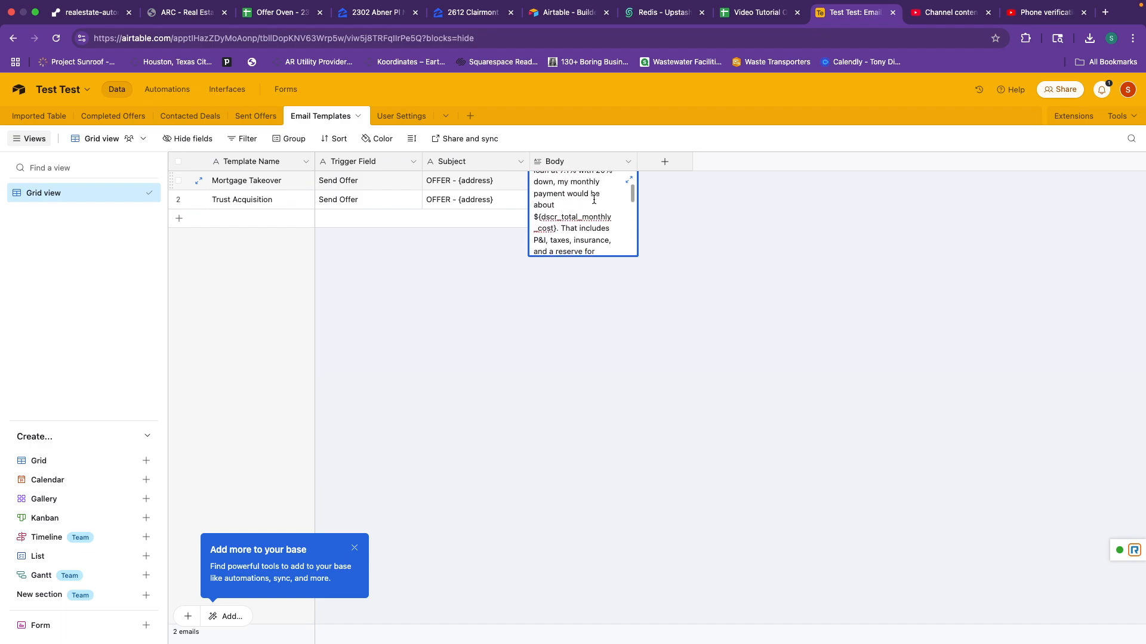
scroll(594, 199, down, 1)
scroll(594, 199, down, 2)
scroll(594, 199, up, 4)
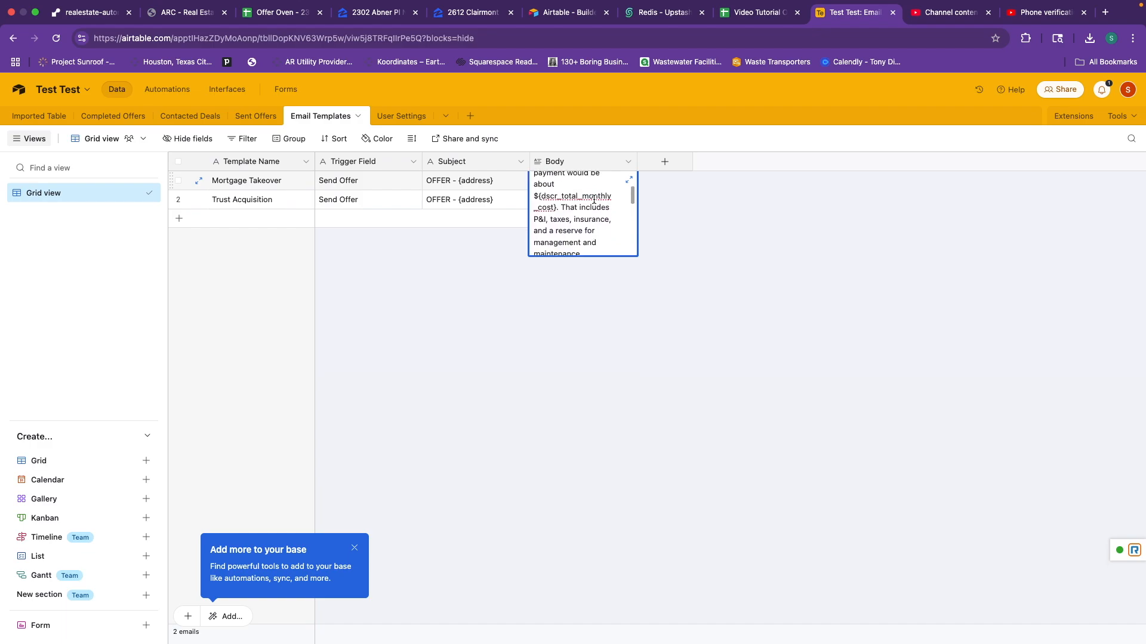
scroll(594, 199, down, 3)
scroll(593, 200, down, 6)
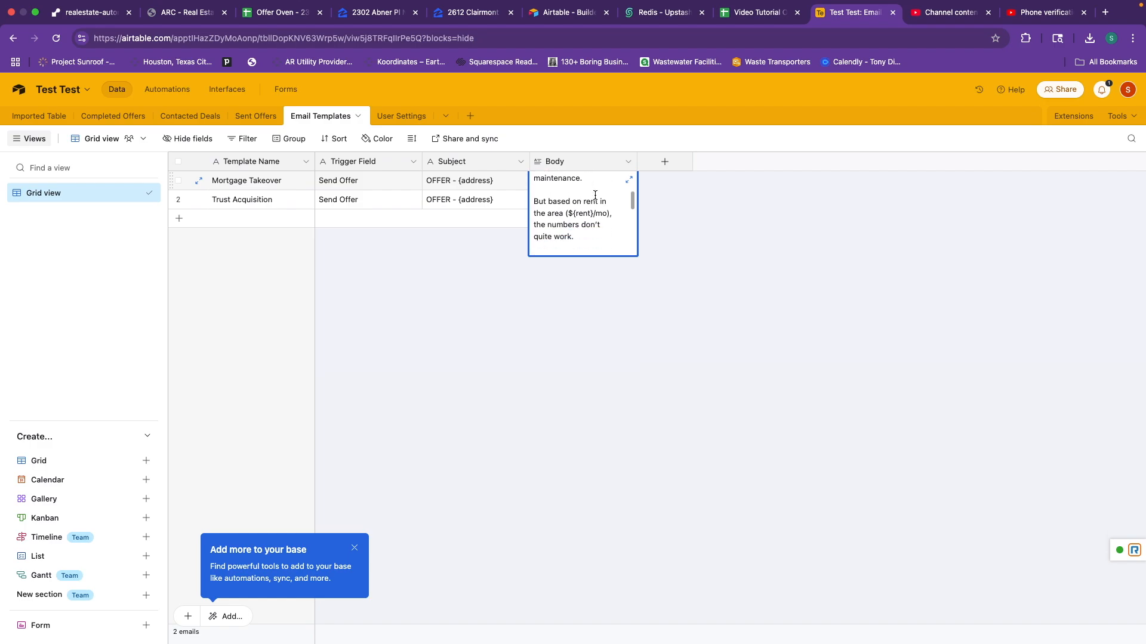
scroll(595, 195, down, 5)
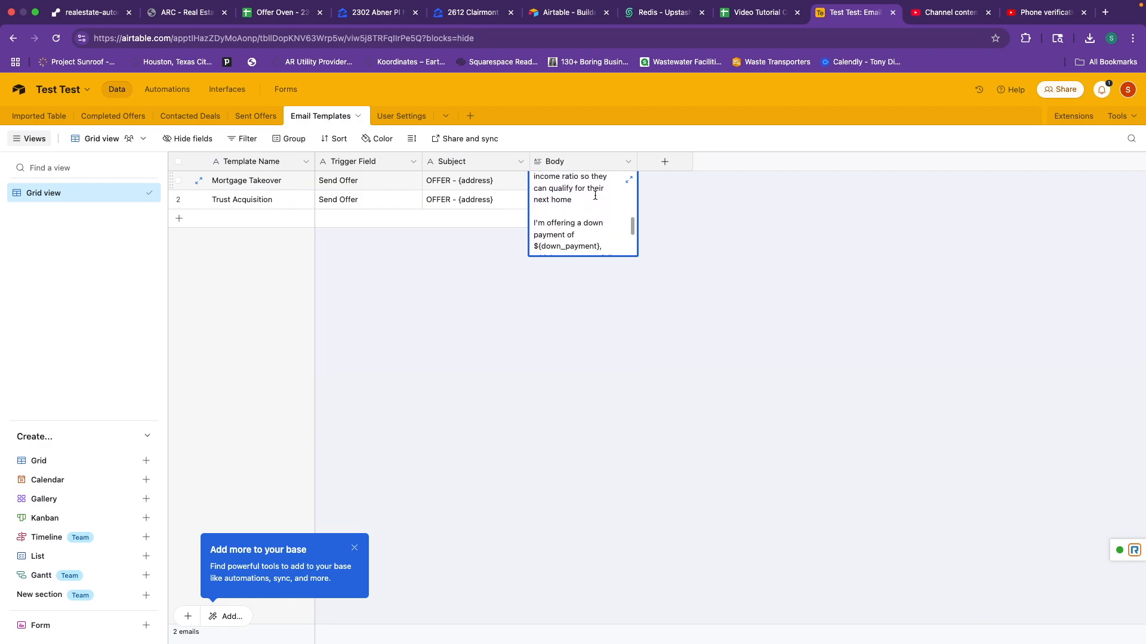
click(656, 203)
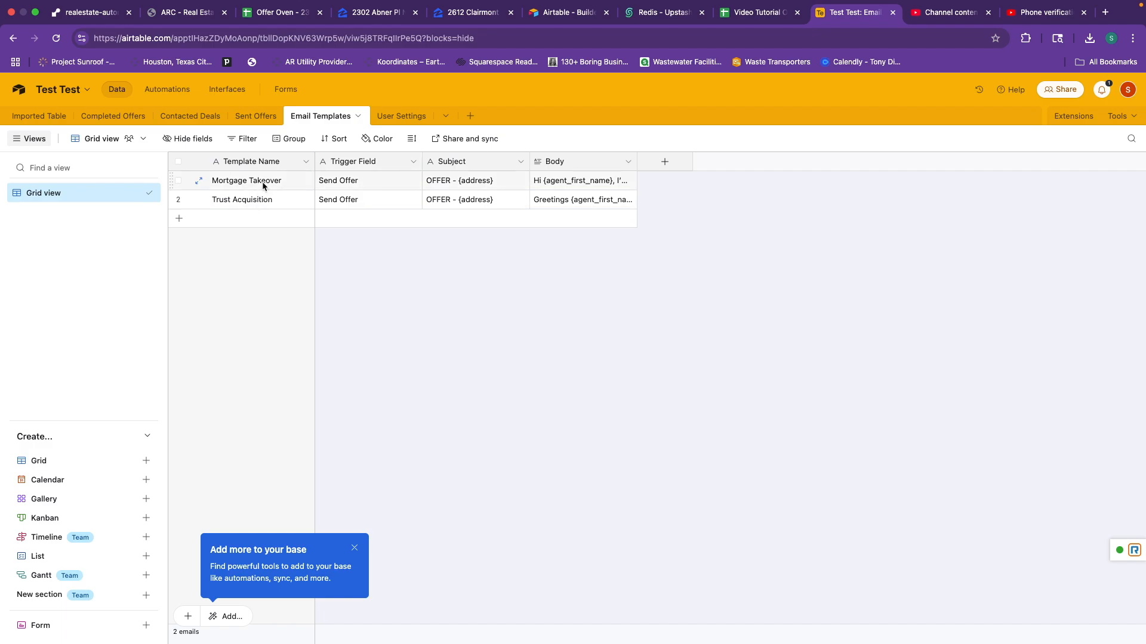
triple_click(572, 187)
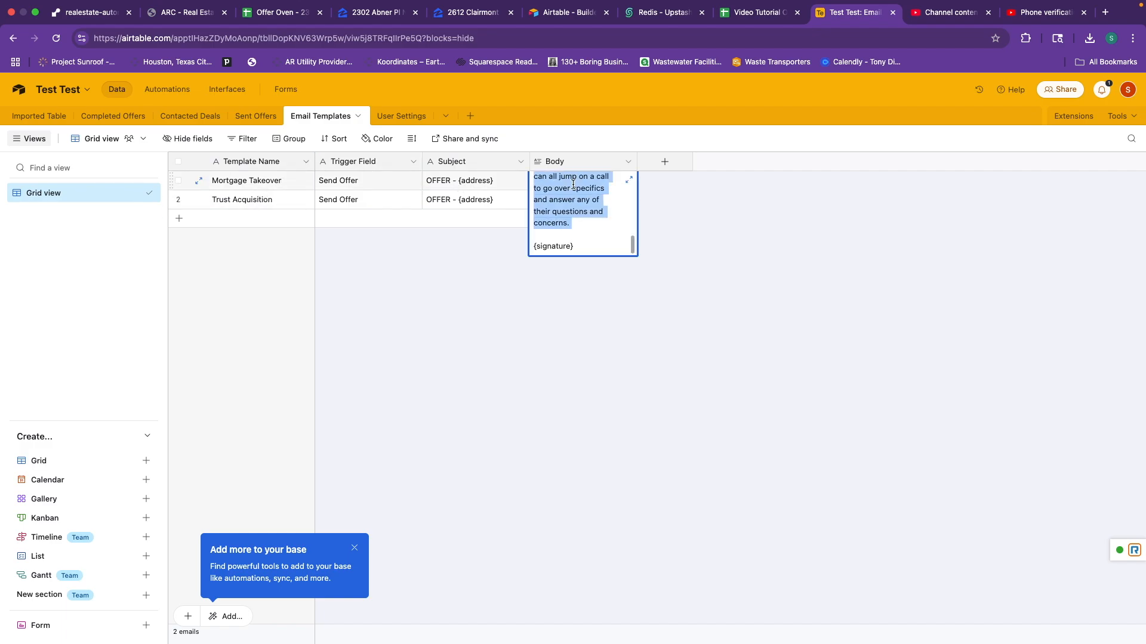
scroll(598, 193, up, 15)
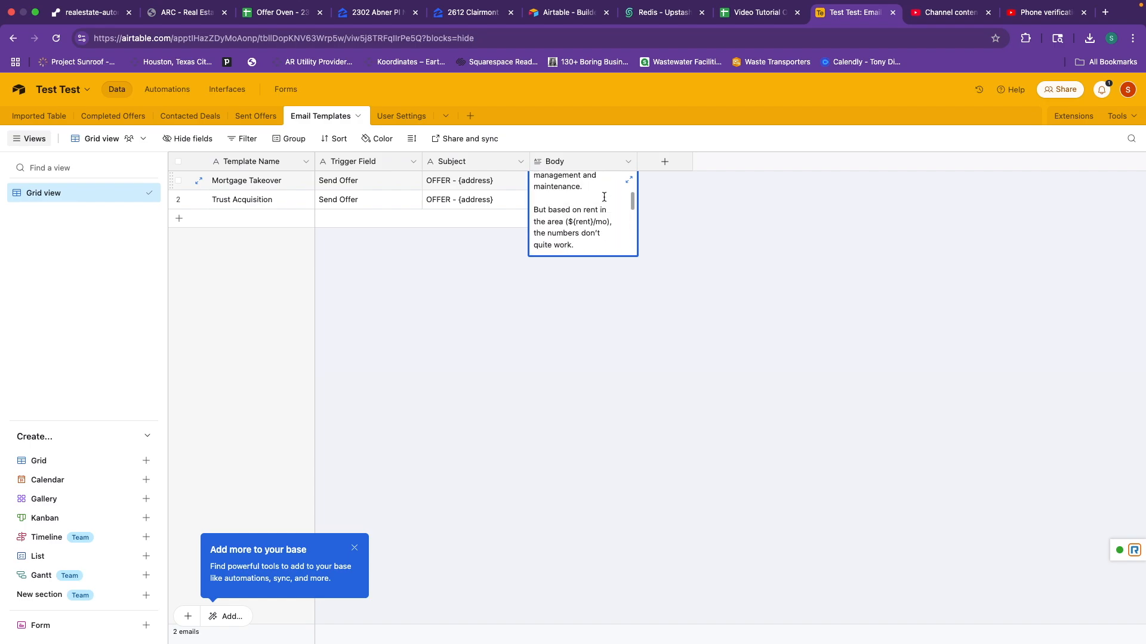
scroll(604, 197, up, 3)
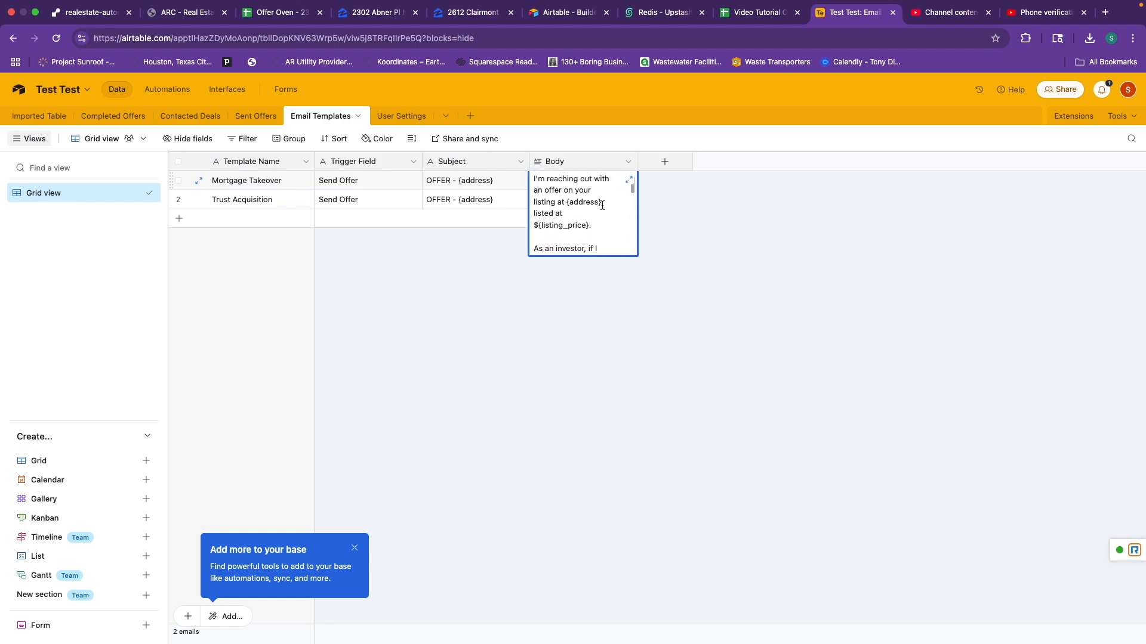
scroll(599, 207, up, 2)
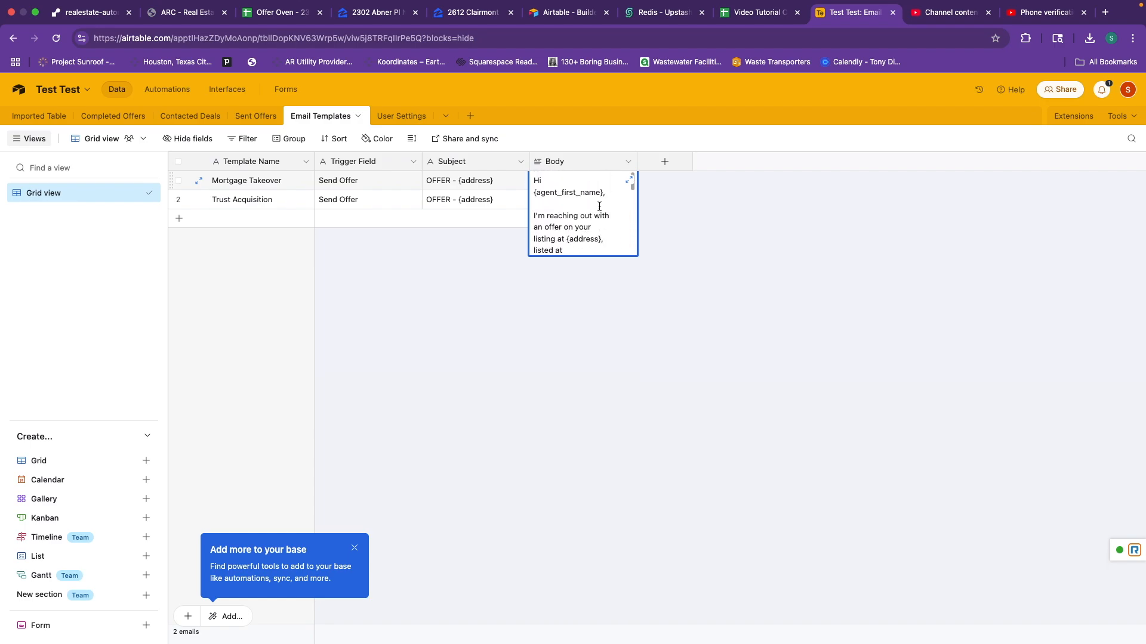
scroll(597, 206, down, 4)
scroll(594, 204, down, 1)
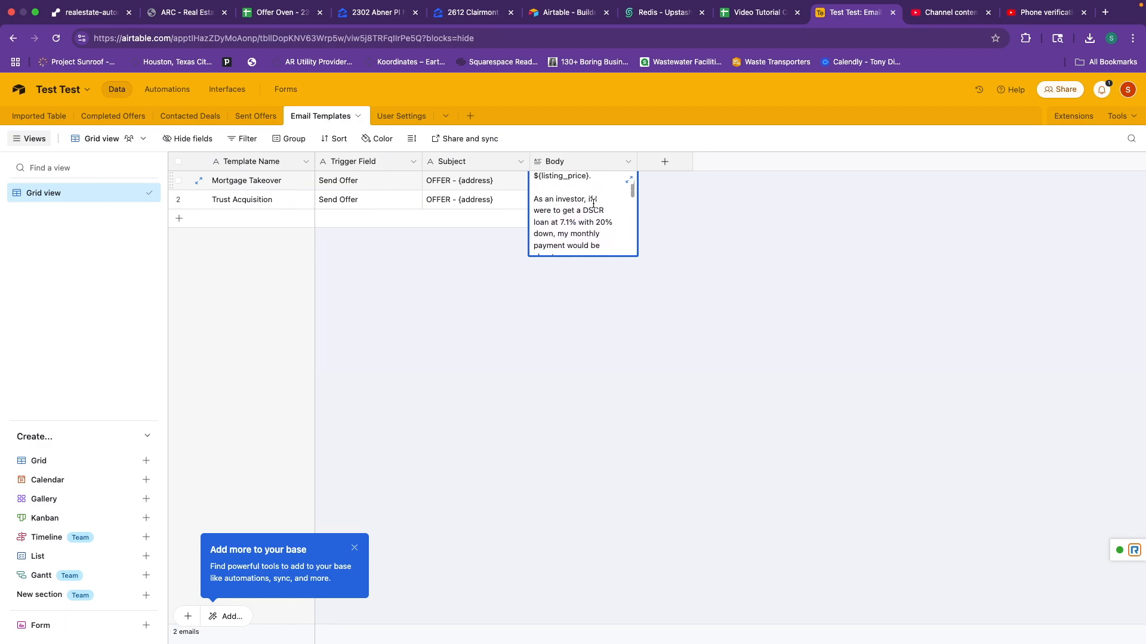
scroll(544, 191, down, 5)
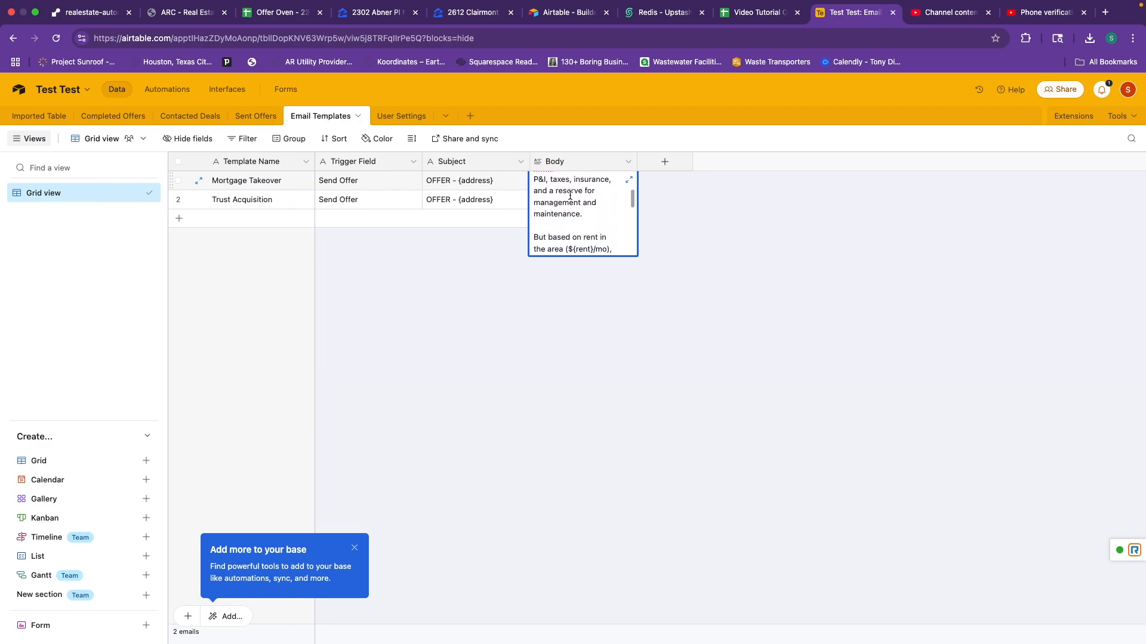
click(692, 219)
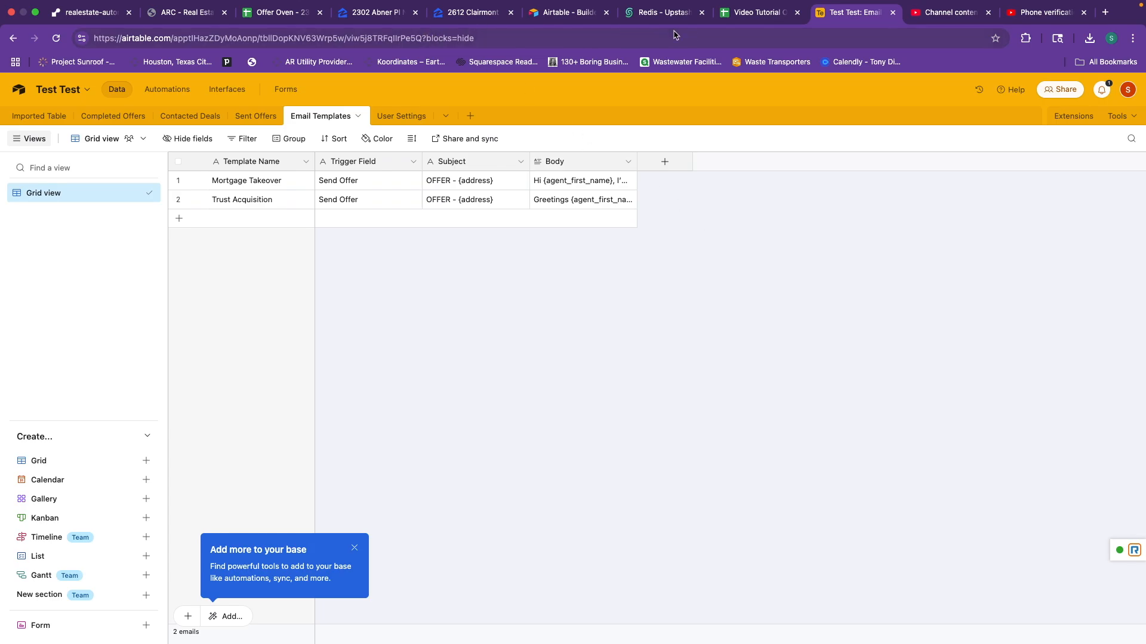
Replace the first contacted deal's agent e-mail with the pasted address.
click(192, 18)
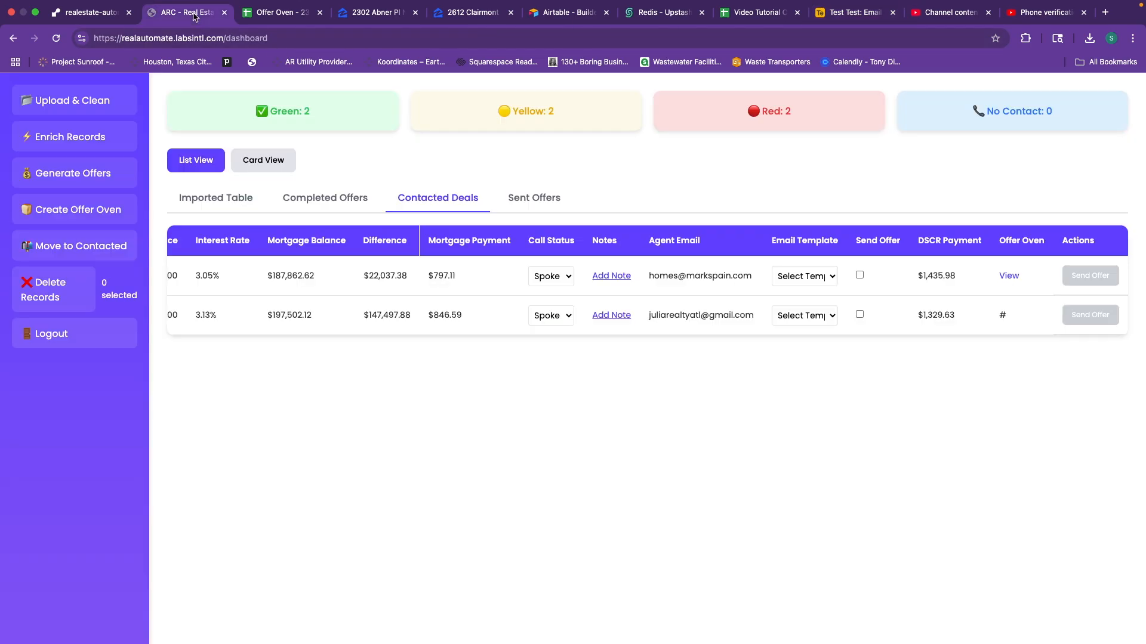
triple_click(668, 278)
click(700, 280)
click(731, 275)
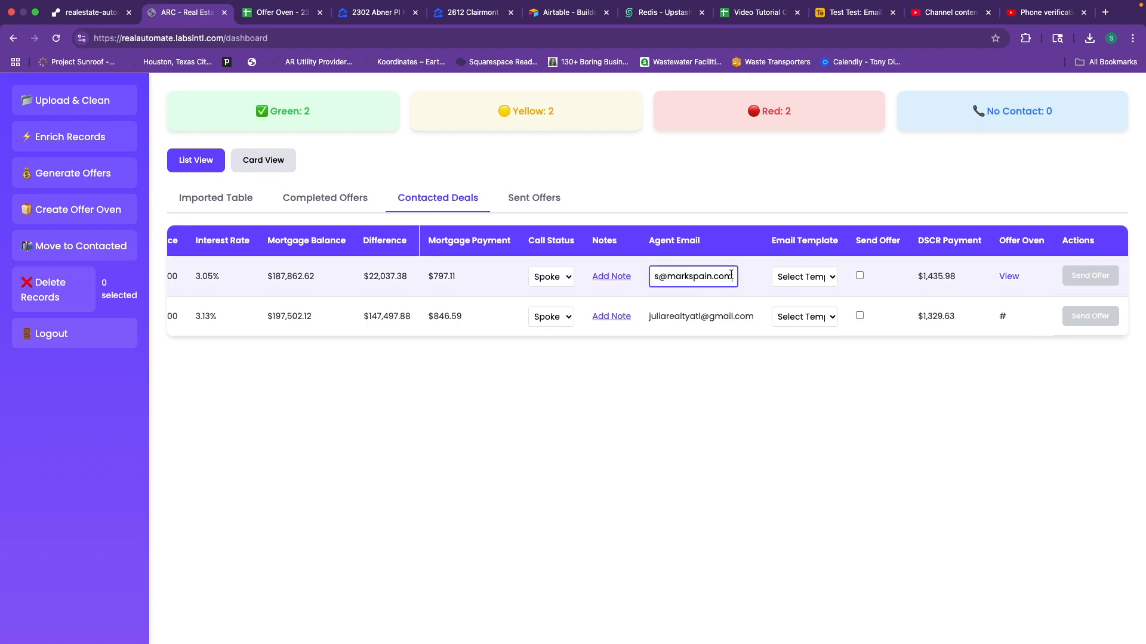
key(ctrl+a)
key(ctrl+v)
key(Return)
Choose the Trust Acquisition template, tick Send Offer, and attempt sending for row one.
click(848, 280)
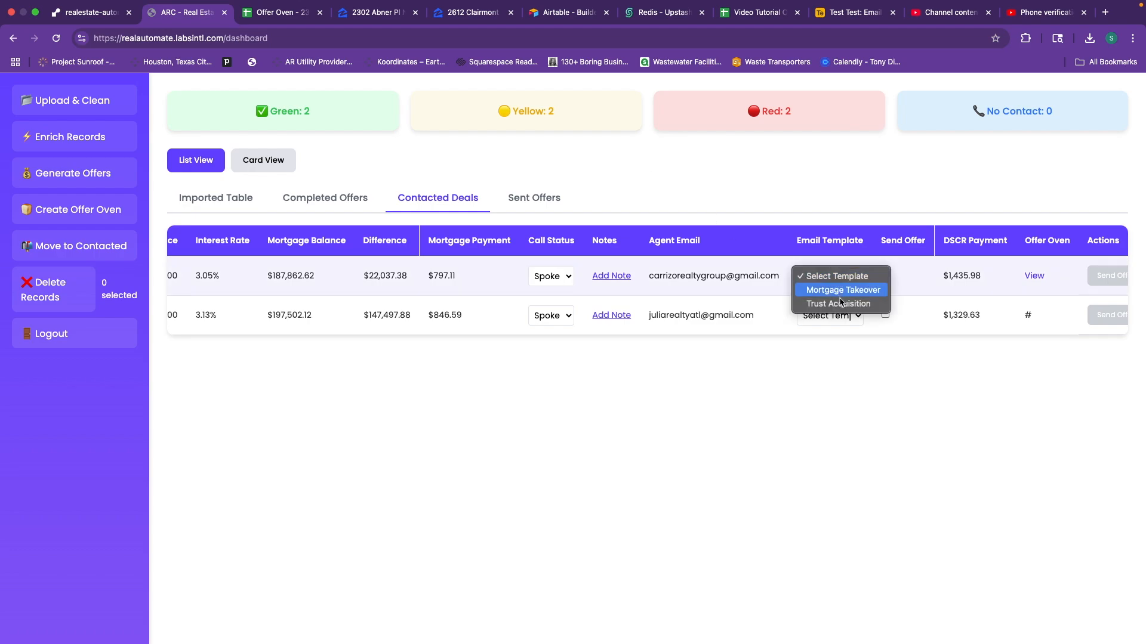
click(839, 303)
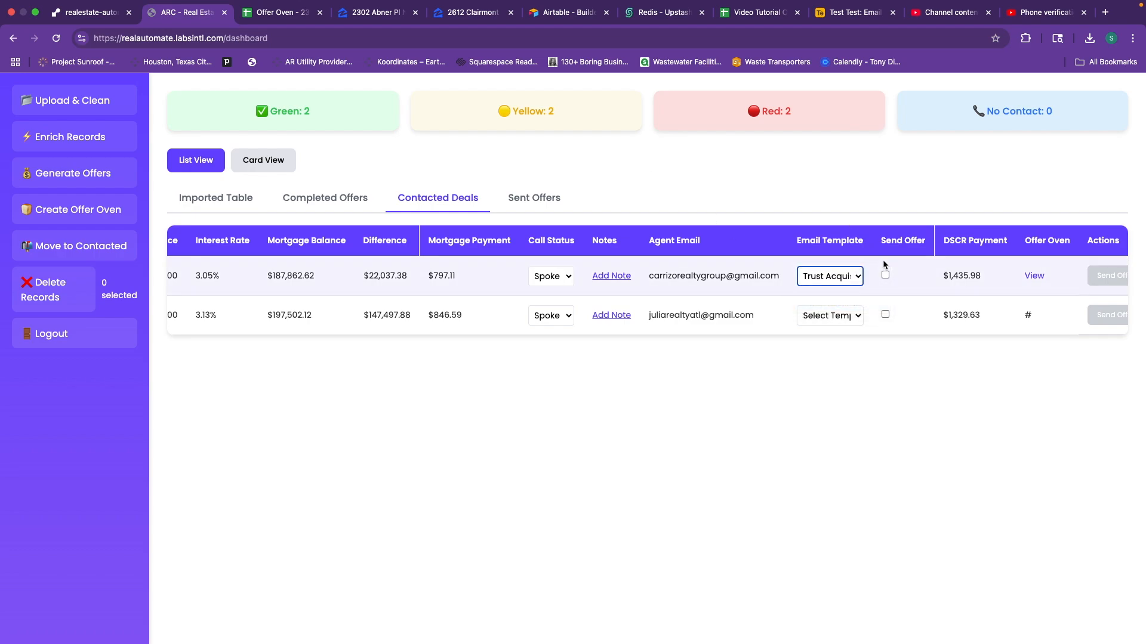
click(885, 275)
scroll(953, 263, right, 1)
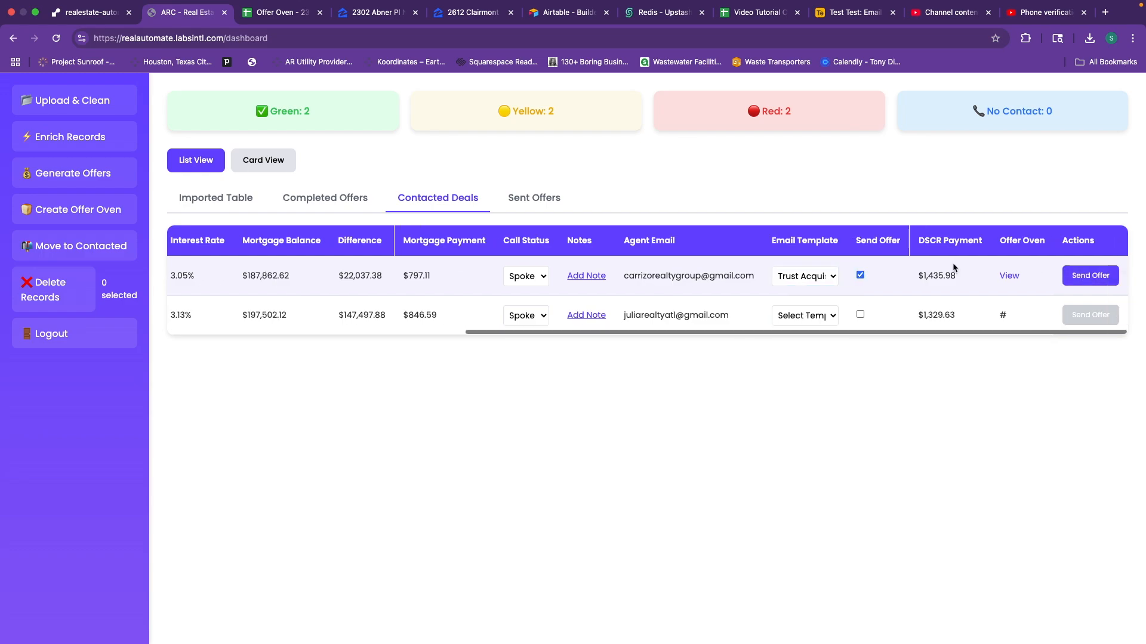
click(1091, 276)
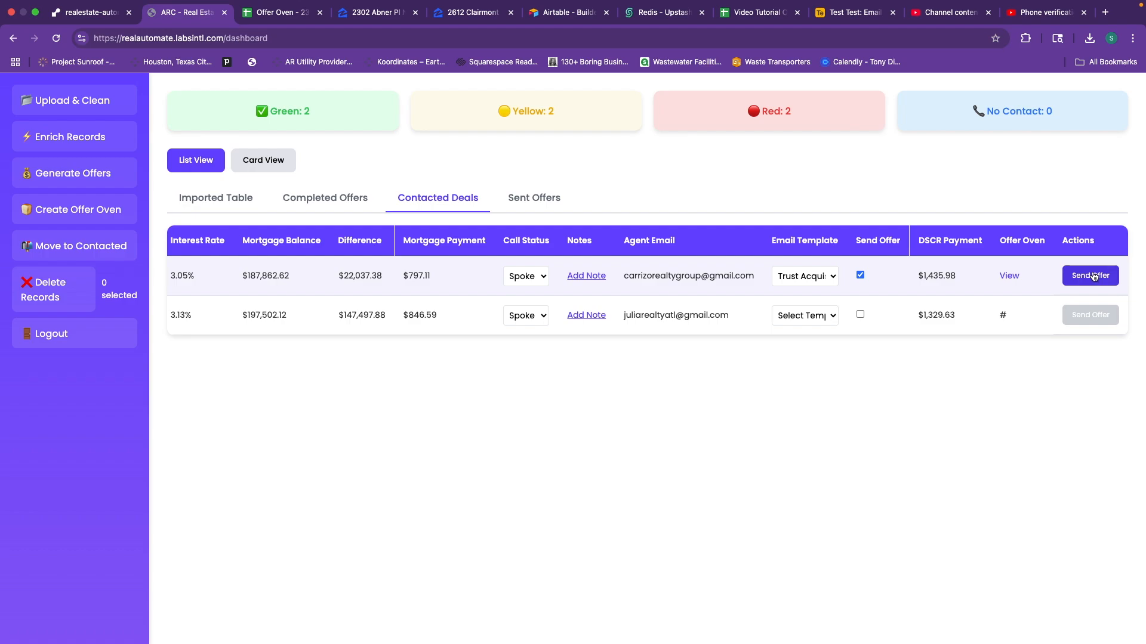
Re-tick row one's Send Offer, send the Trust Acquisition offer, and view Sent Offers.
click(859, 275)
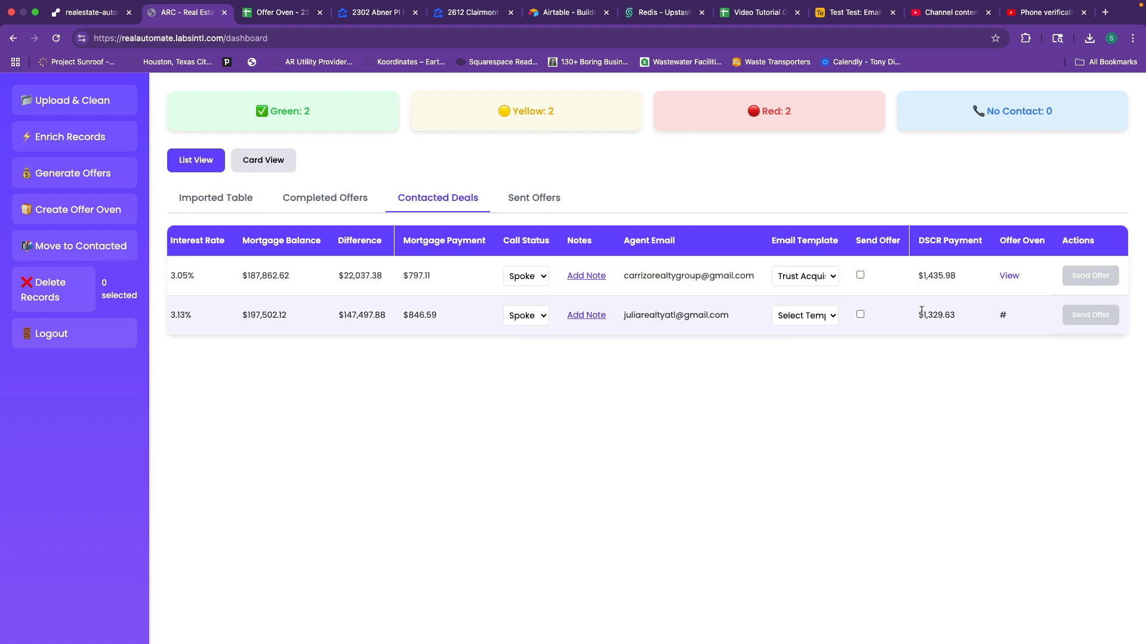
click(859, 275)
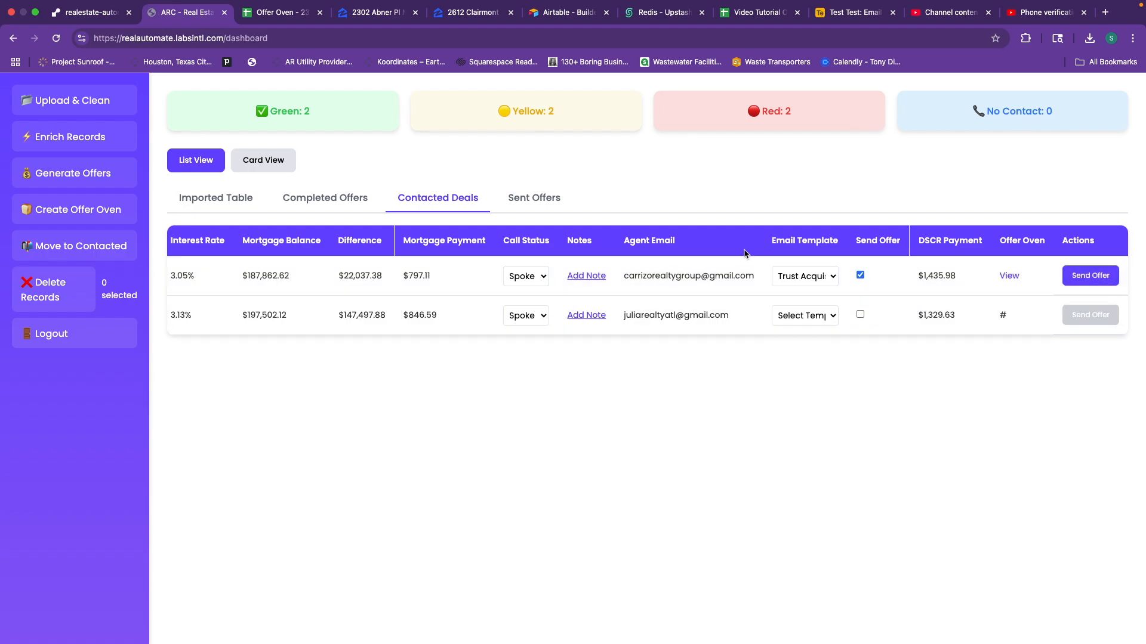
click(1086, 279)
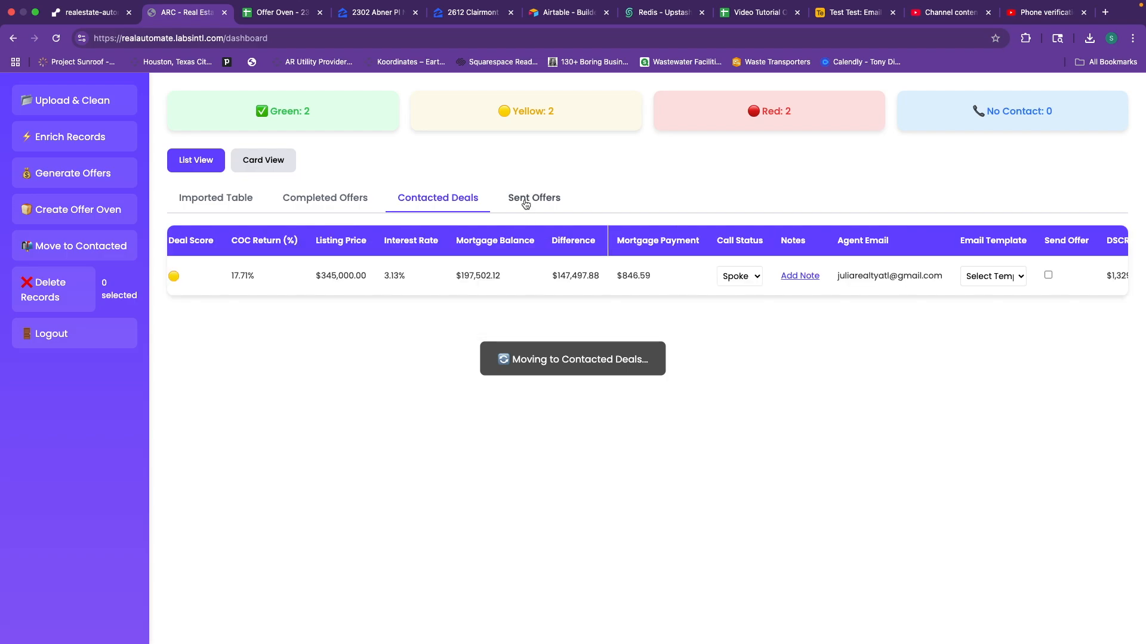
click(553, 204)
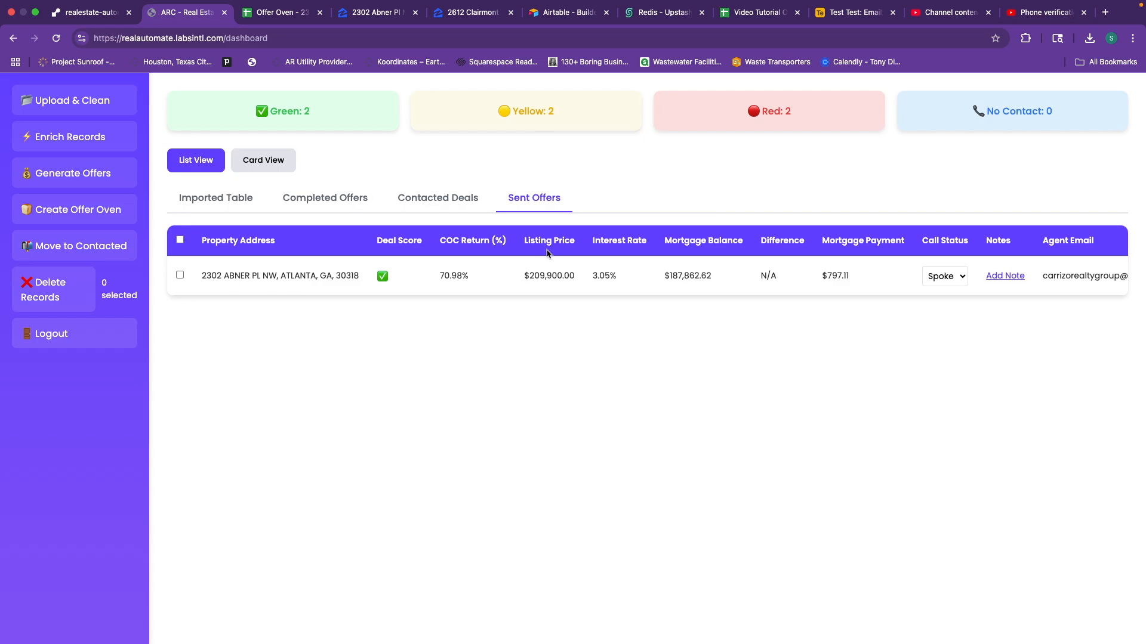
scroll(606, 271, right, 5)
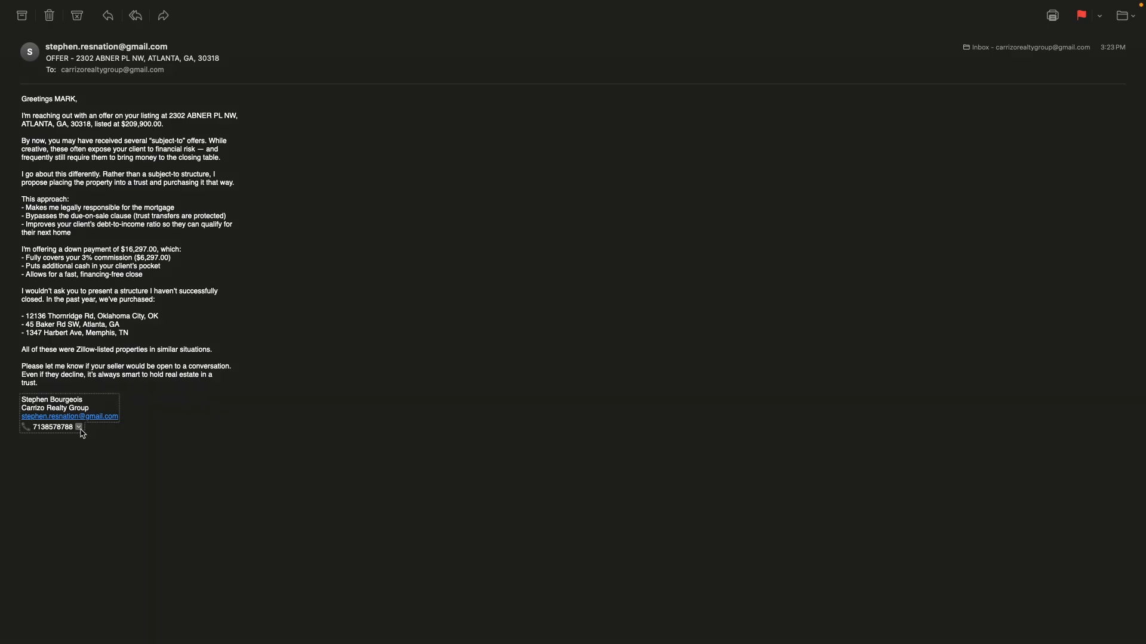
click(80, 428)
click(412, 388)
mouse_move(33, 1)
click(16, 30)
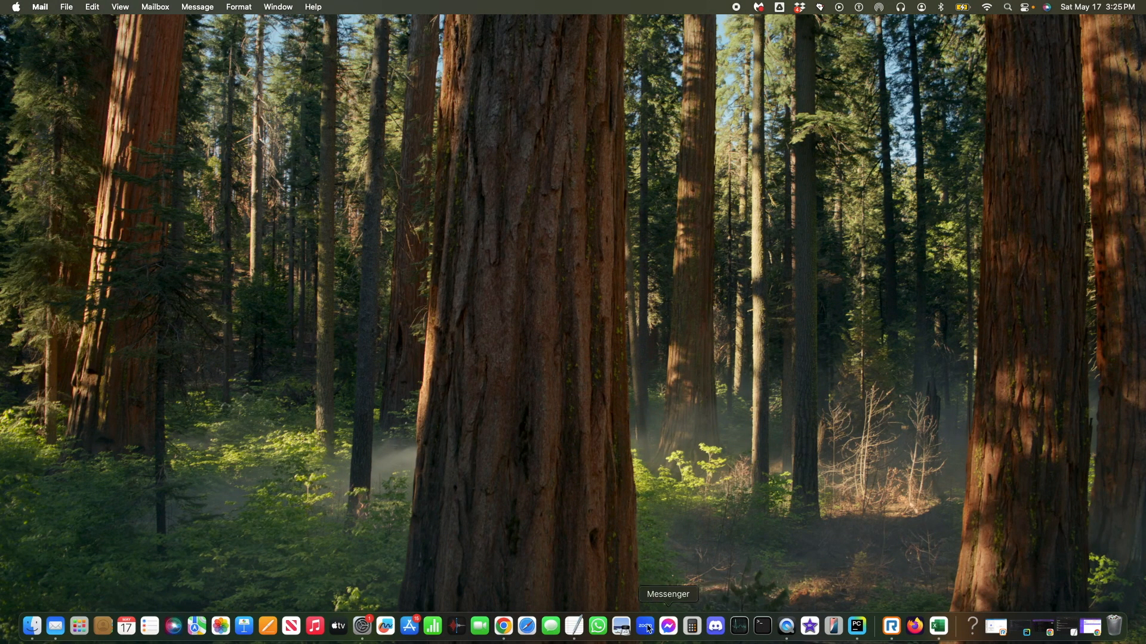
Bring back the full-screen dashboard and step through Imported Table, Completed Offers, then Contacted Deals.
click(504, 627)
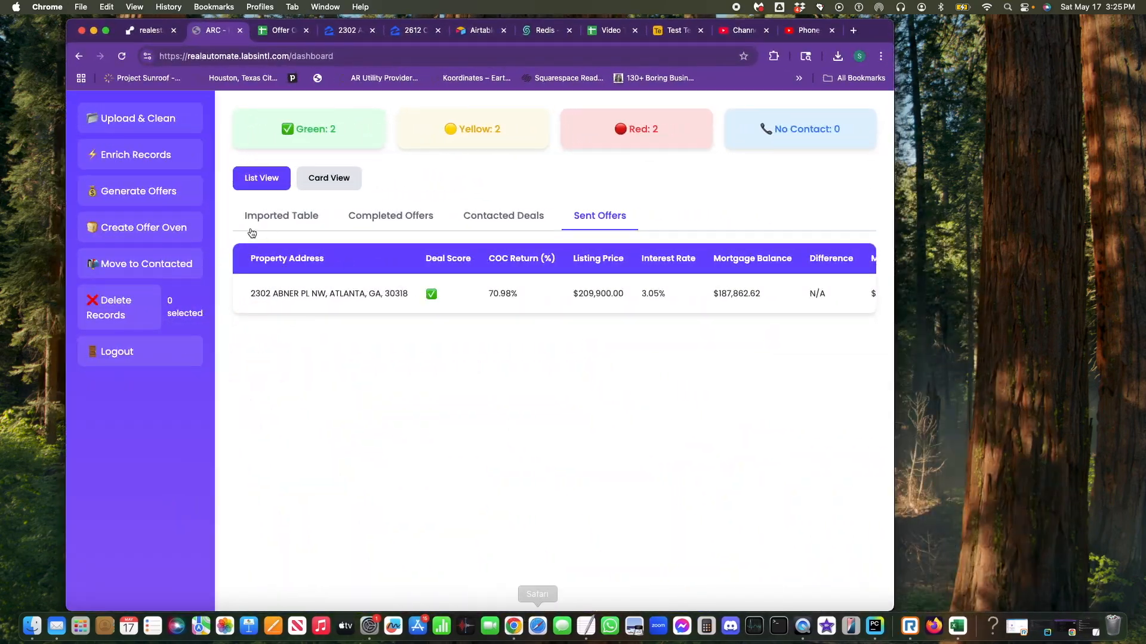
click(106, 30)
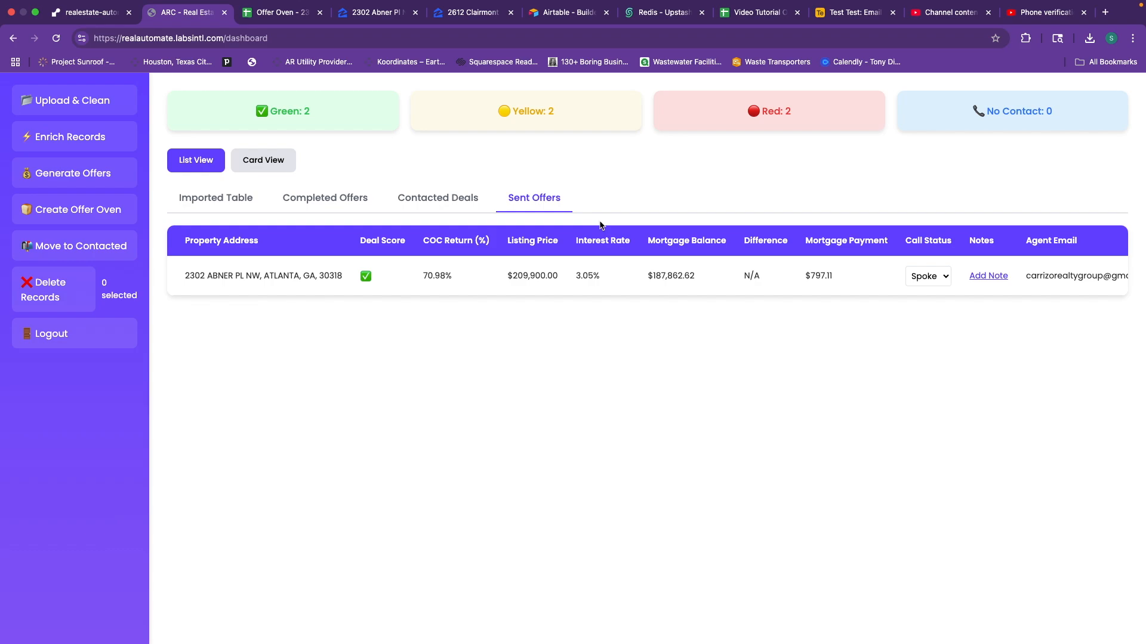
scroll(698, 271, right, 7)
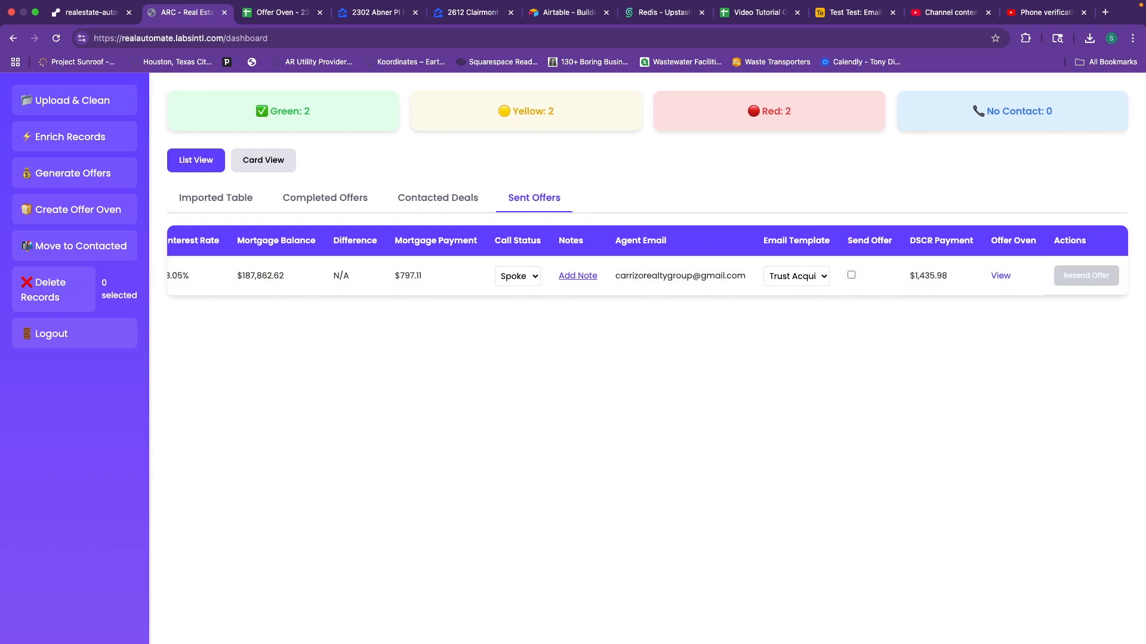
scroll(670, 251, left, 7)
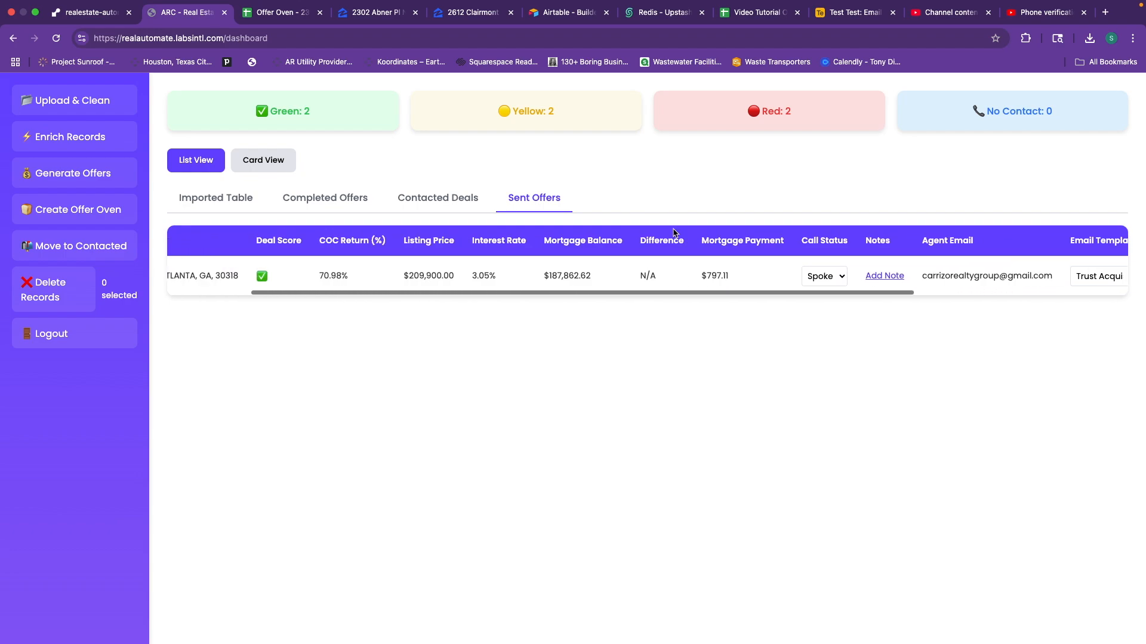
click(212, 199)
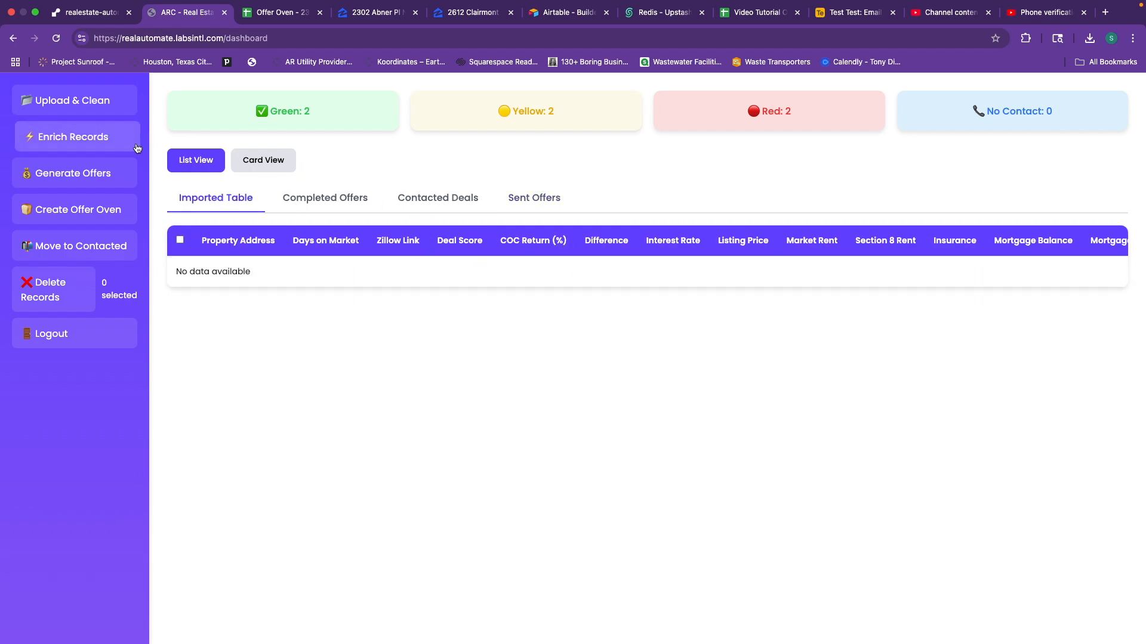
click(287, 195)
click(410, 200)
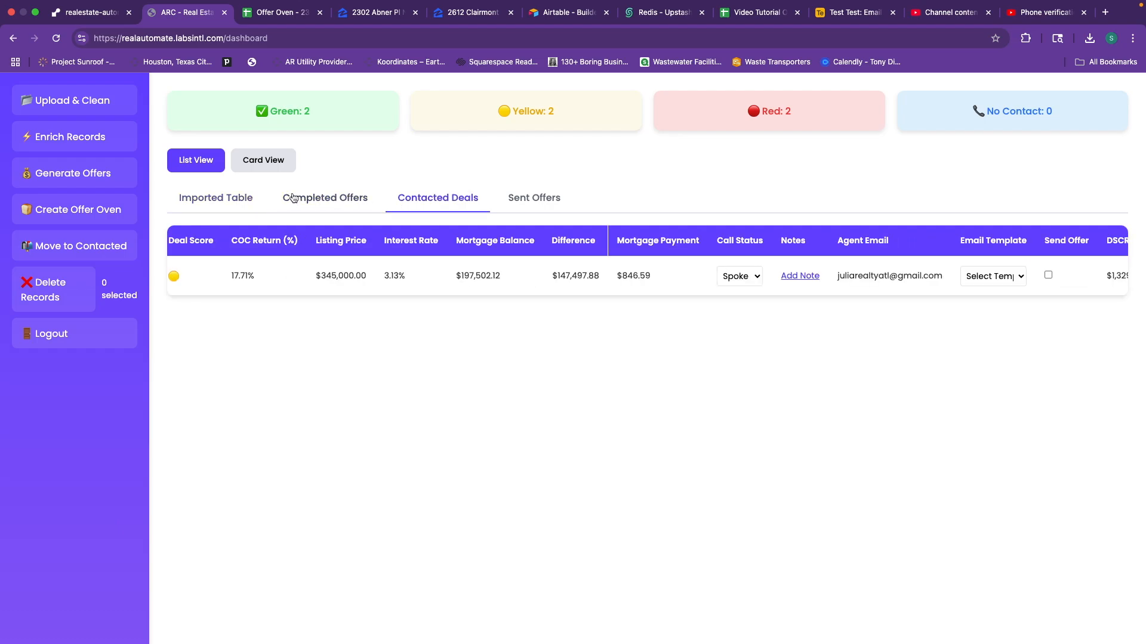
Upload 'Propwire Export - 35 Properties - May 14, 2025.csv' from Downloads via Upload & Clean.
click(98, 100)
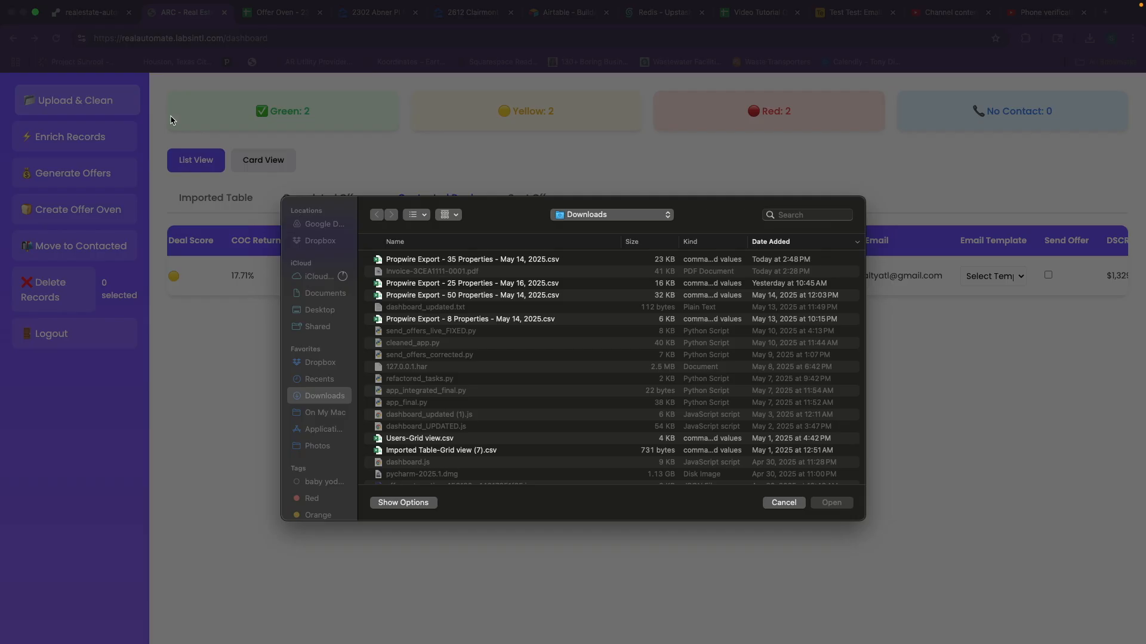
click(457, 260)
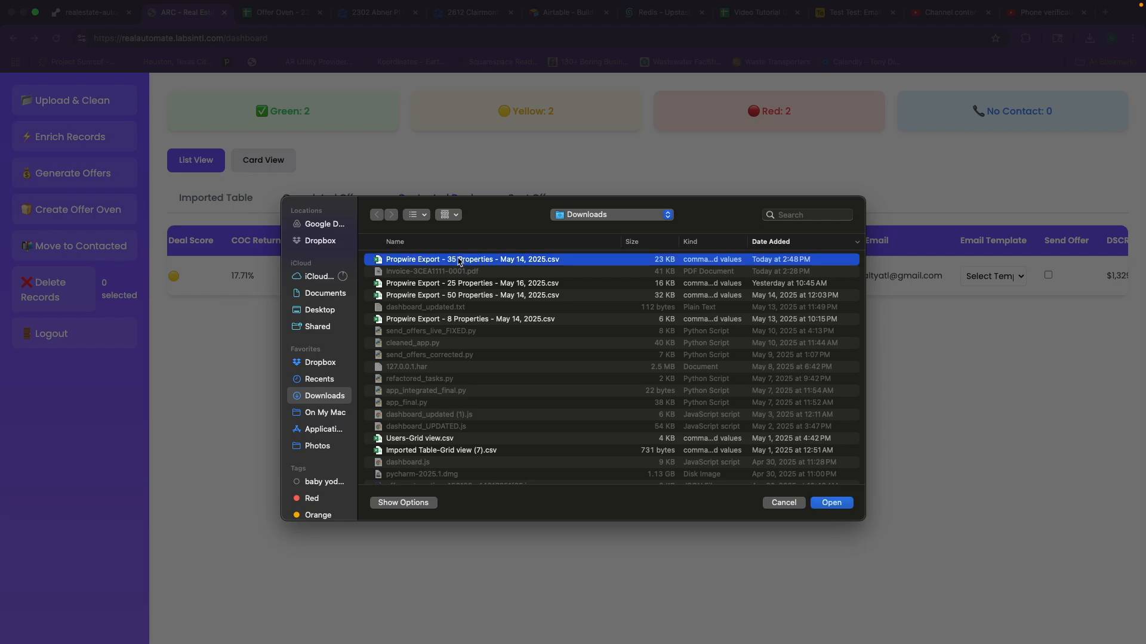
click(835, 504)
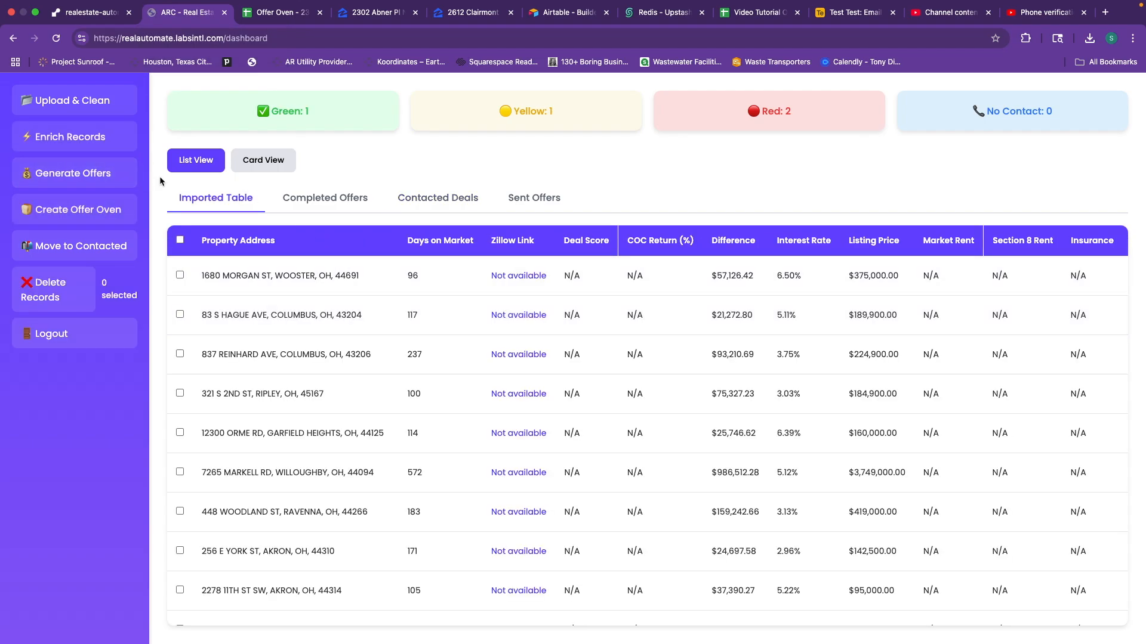
Enrich the Ohio records and generate offers, giving Green 6, Yellow 1, Red 3.
click(94, 136)
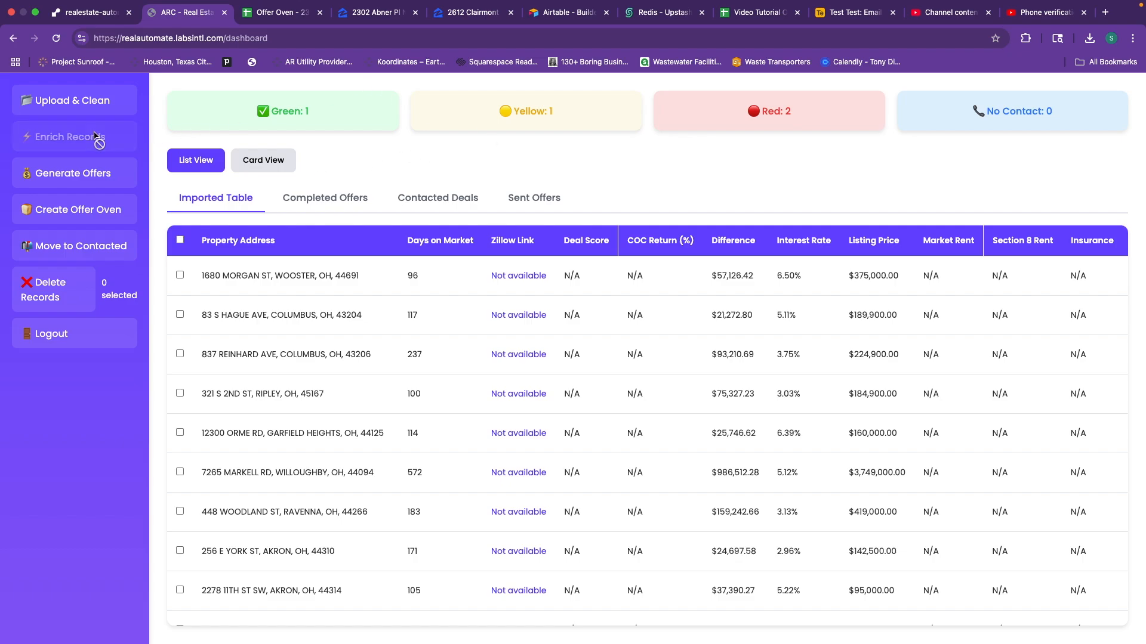
scroll(1050, 380, right, 3)
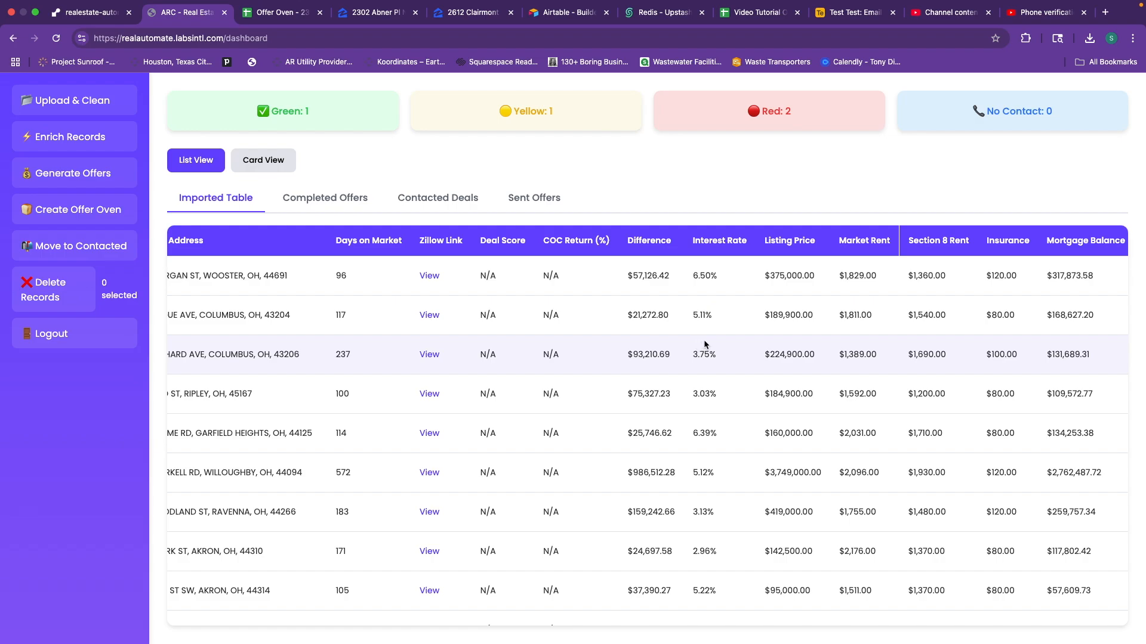
click(105, 174)
scroll(586, 312, left, 3)
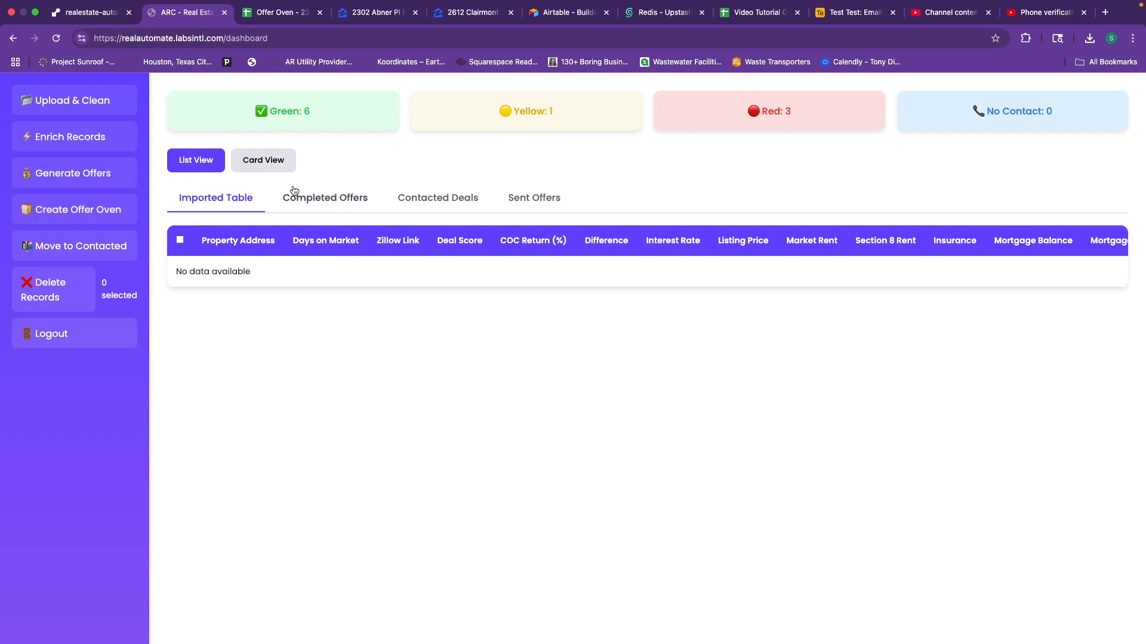
Bring up the Completed Offers list showing the newly generated Ohio offers.
click(340, 198)
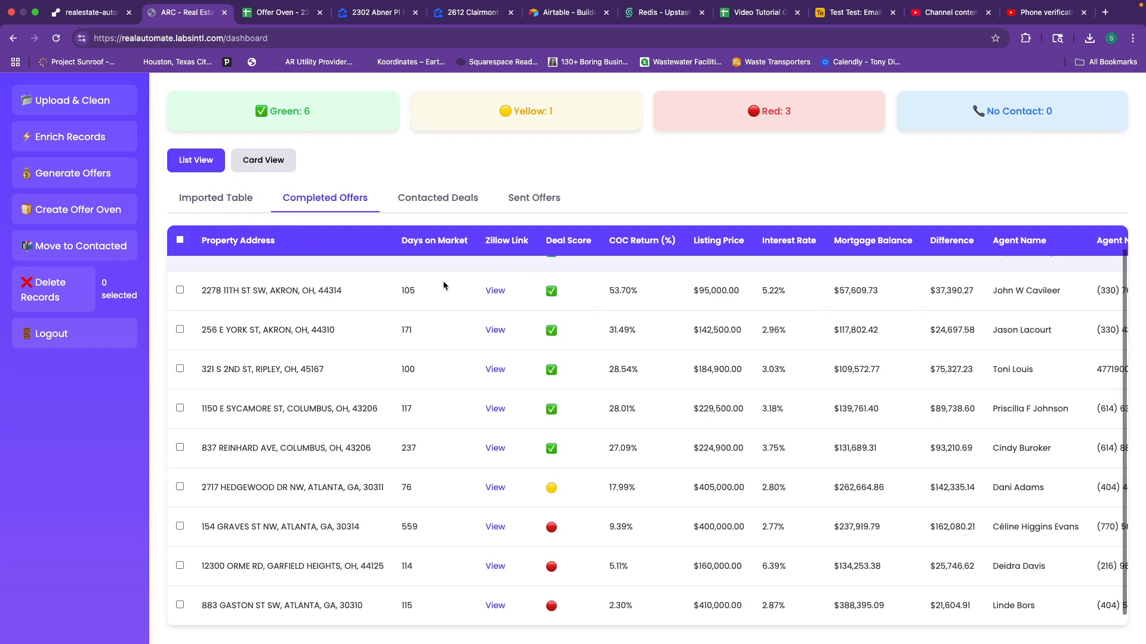
click(220, 195)
click(323, 197)
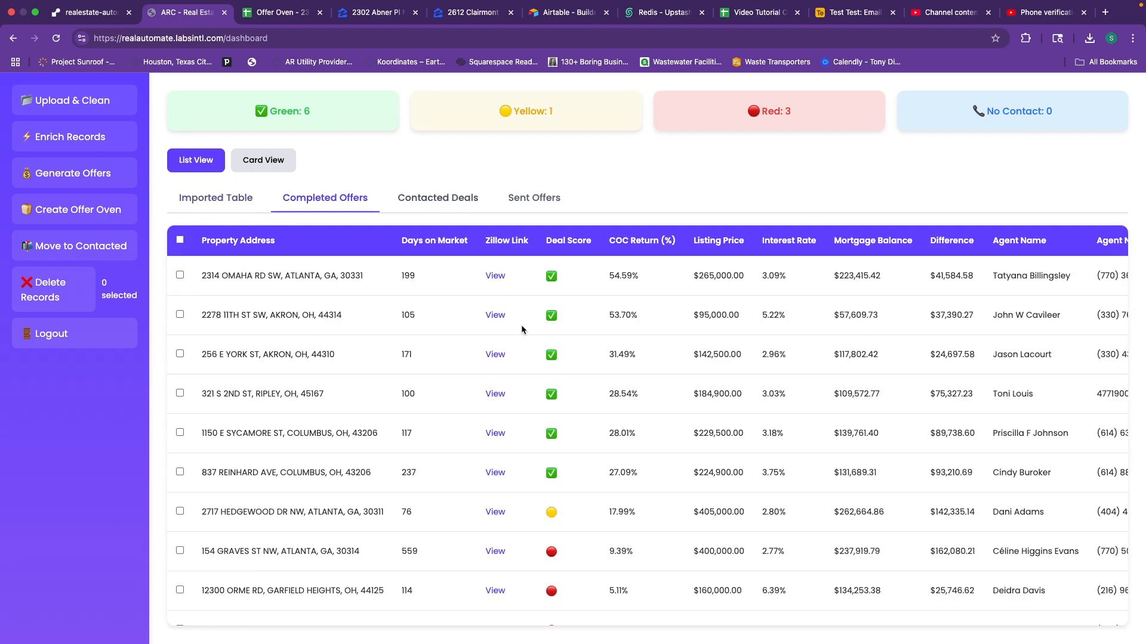
scroll(559, 364, down, 1)
scroll(626, 521, right, 3)
scroll(632, 507, right, 1)
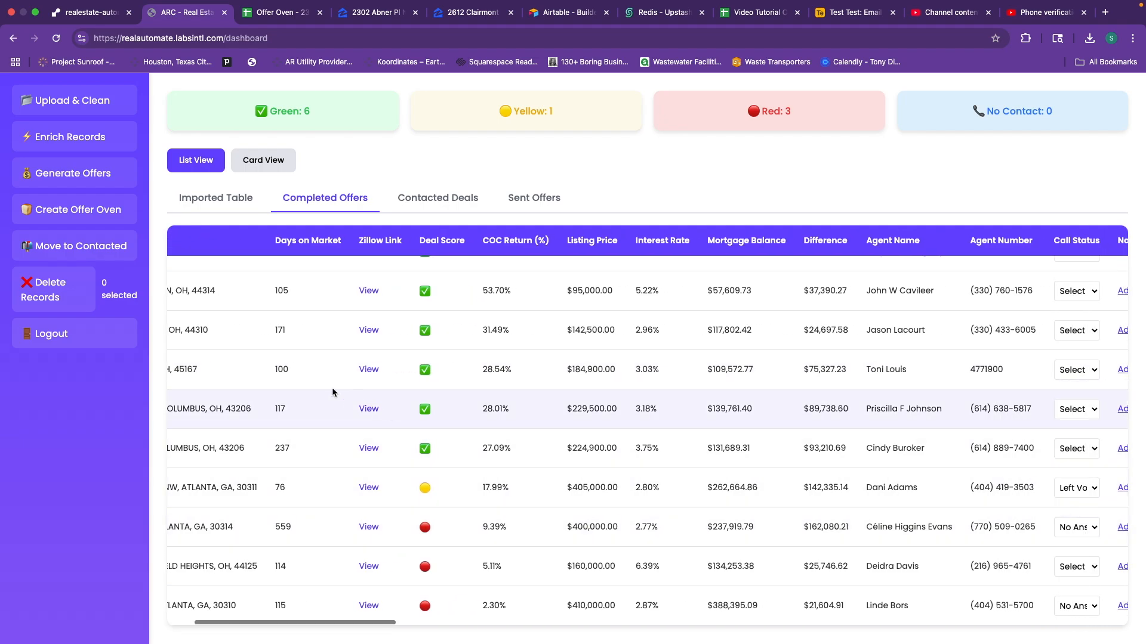
scroll(564, 343, right, 12)
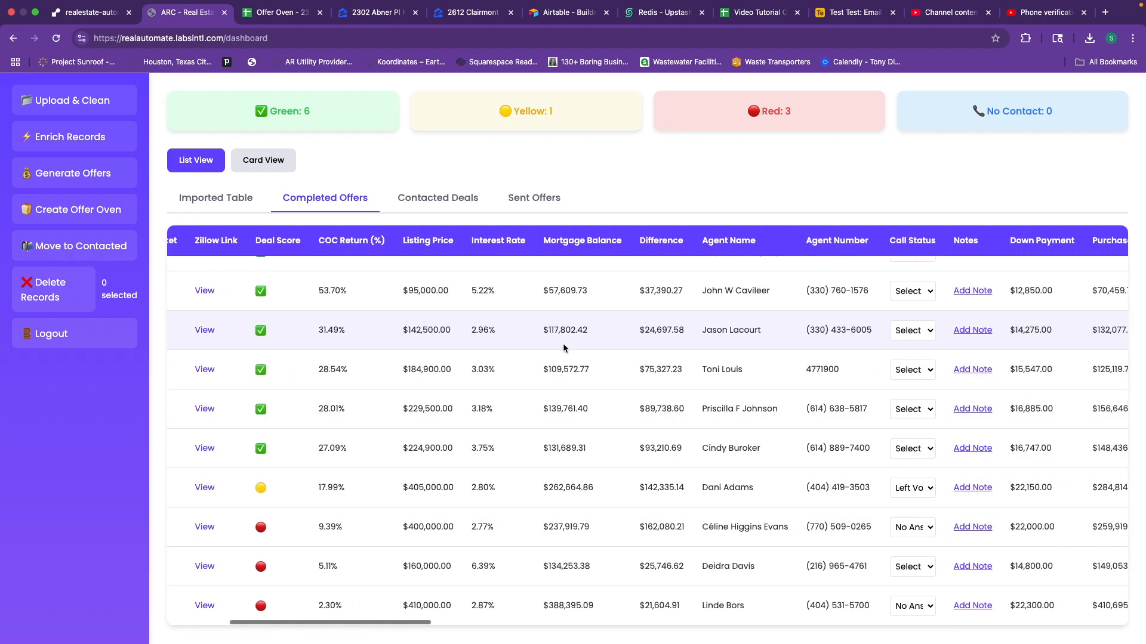
scroll(561, 342, right, 7)
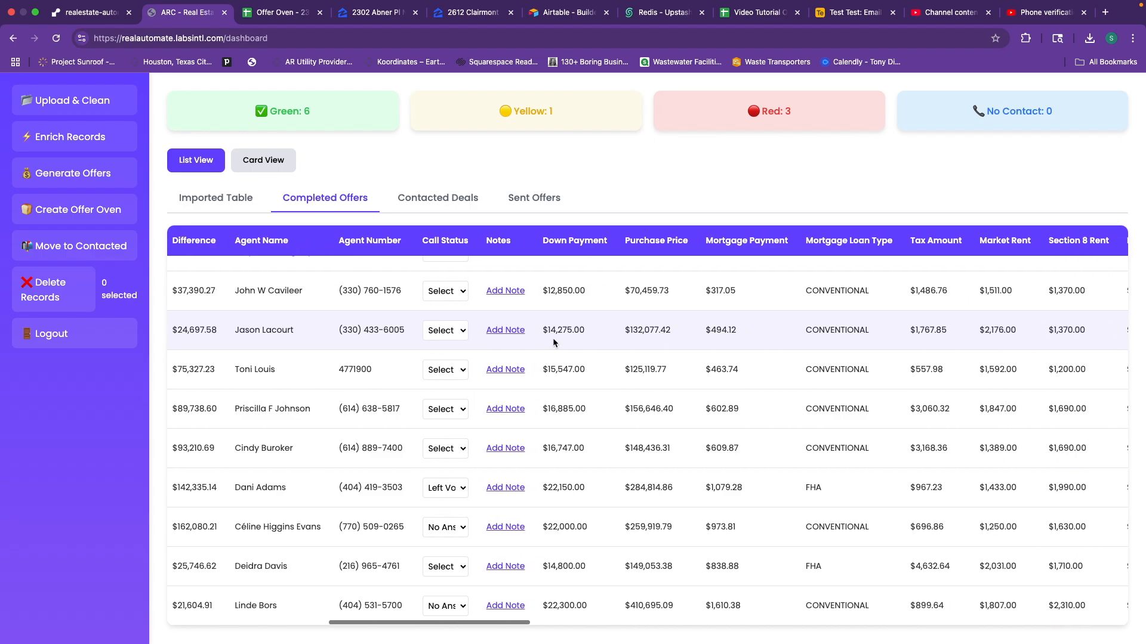
scroll(550, 336, left, 18)
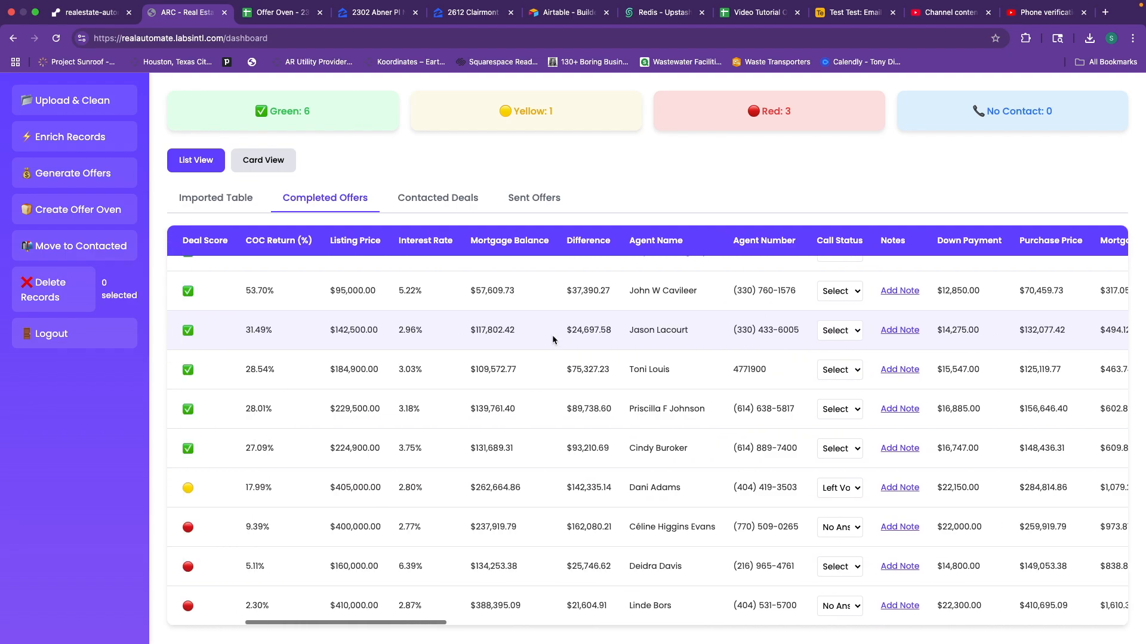
scroll(561, 331, left, 3)
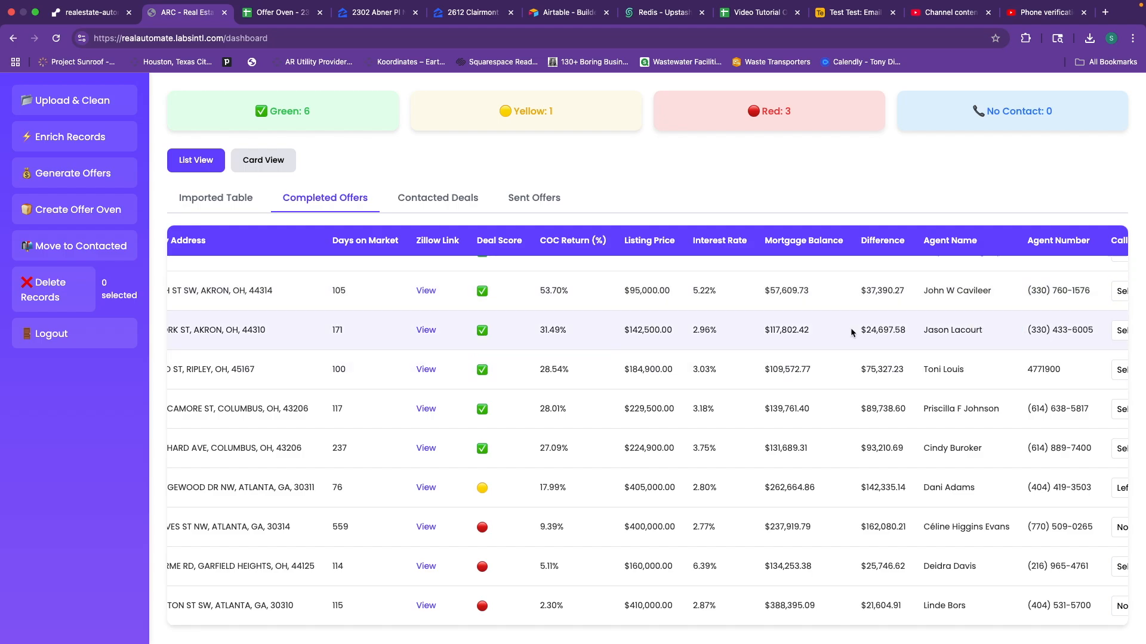
scroll(911, 357, down, 1)
scroll(910, 357, up, 1)
scroll(792, 340, right, 4)
scroll(807, 342, right, 6)
scroll(807, 341, left, 10)
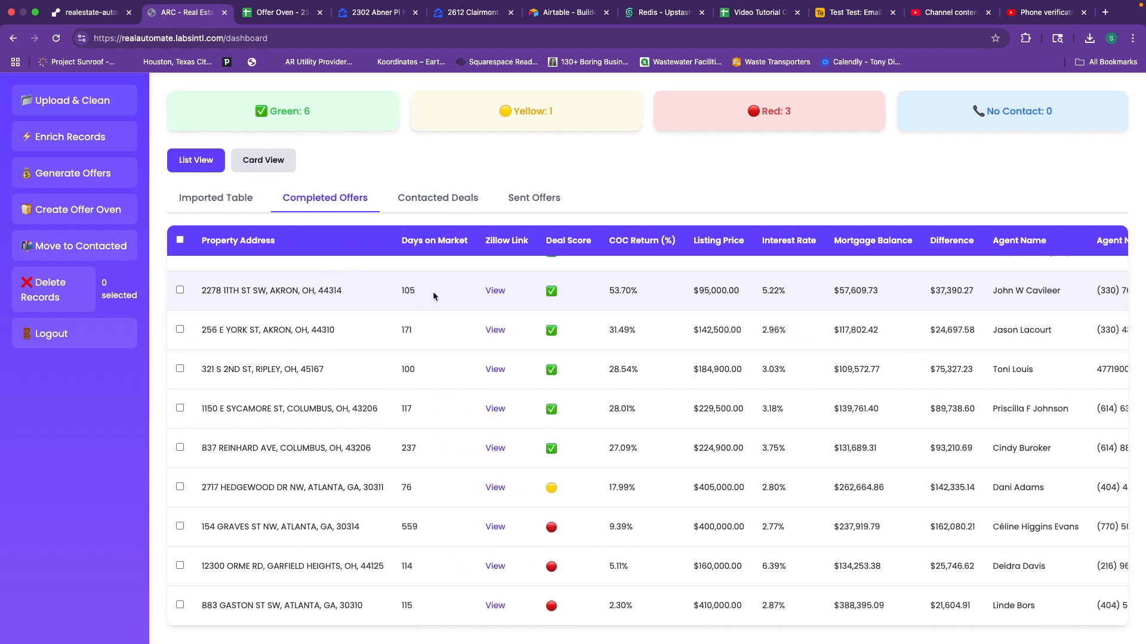
scroll(676, 303, right, 3)
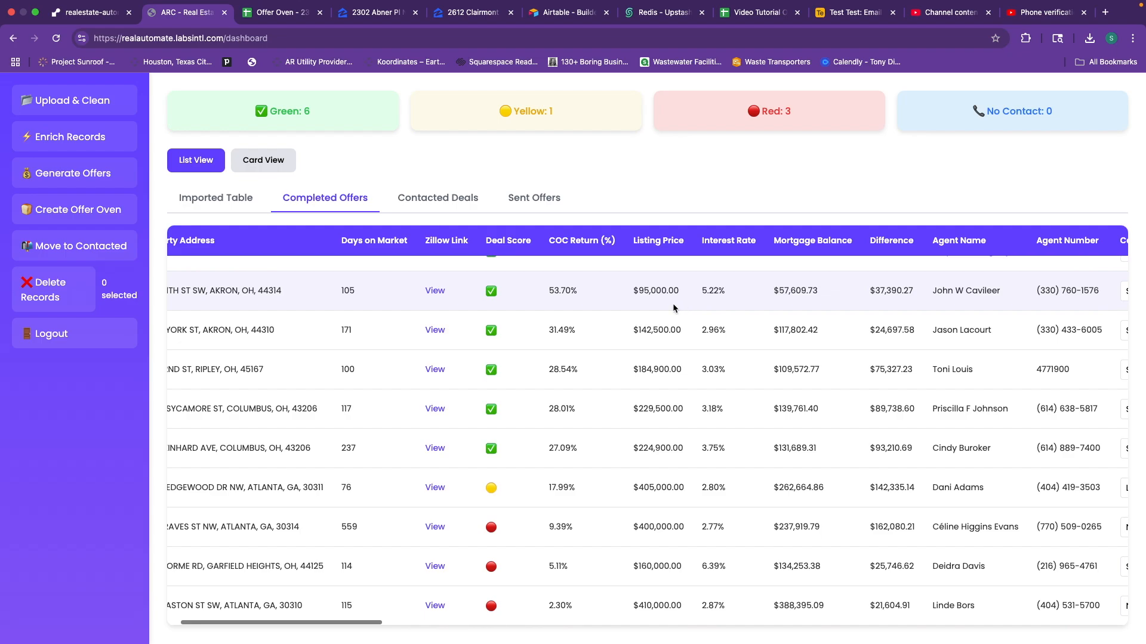
scroll(700, 337, right, 3)
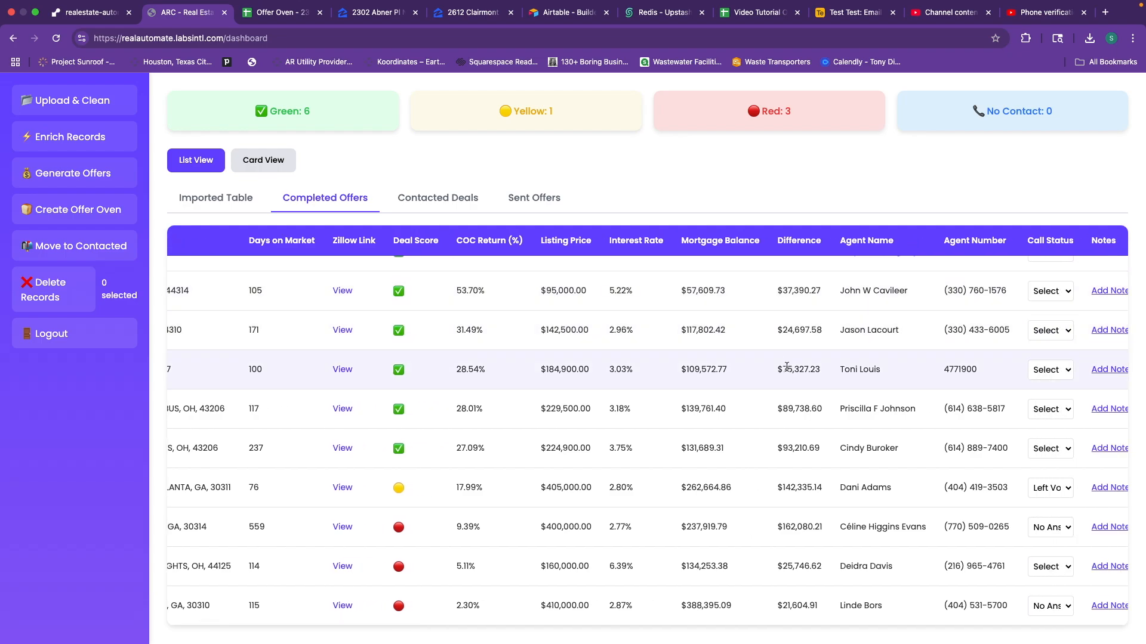
Remove the last digit from the Ripley, OH property's agent number.
click(949, 369)
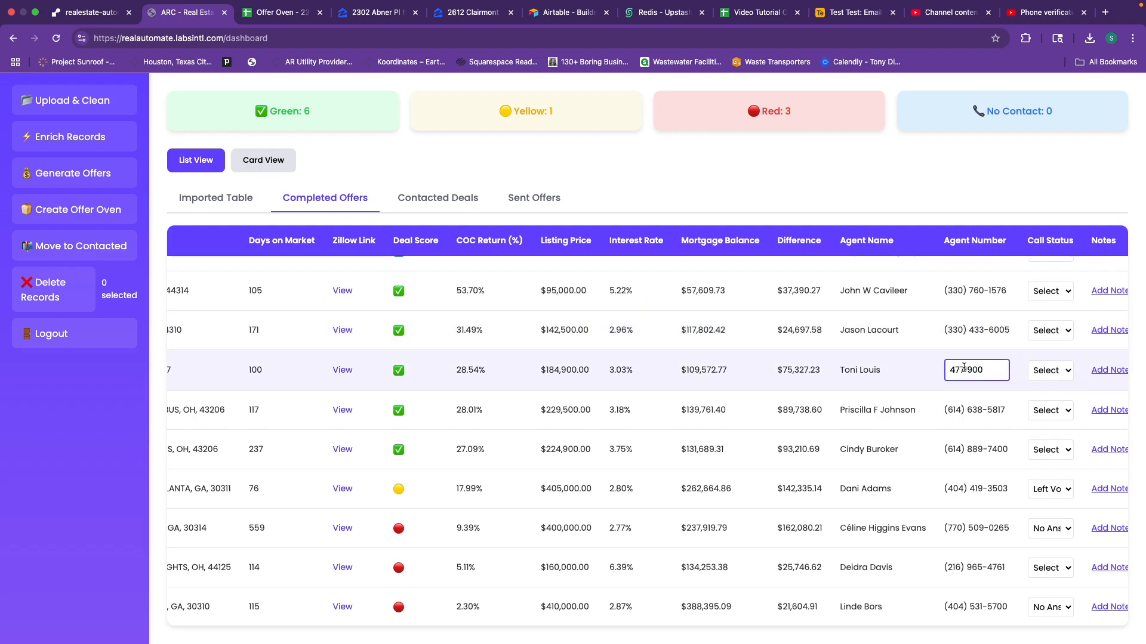
key(BackSpace)
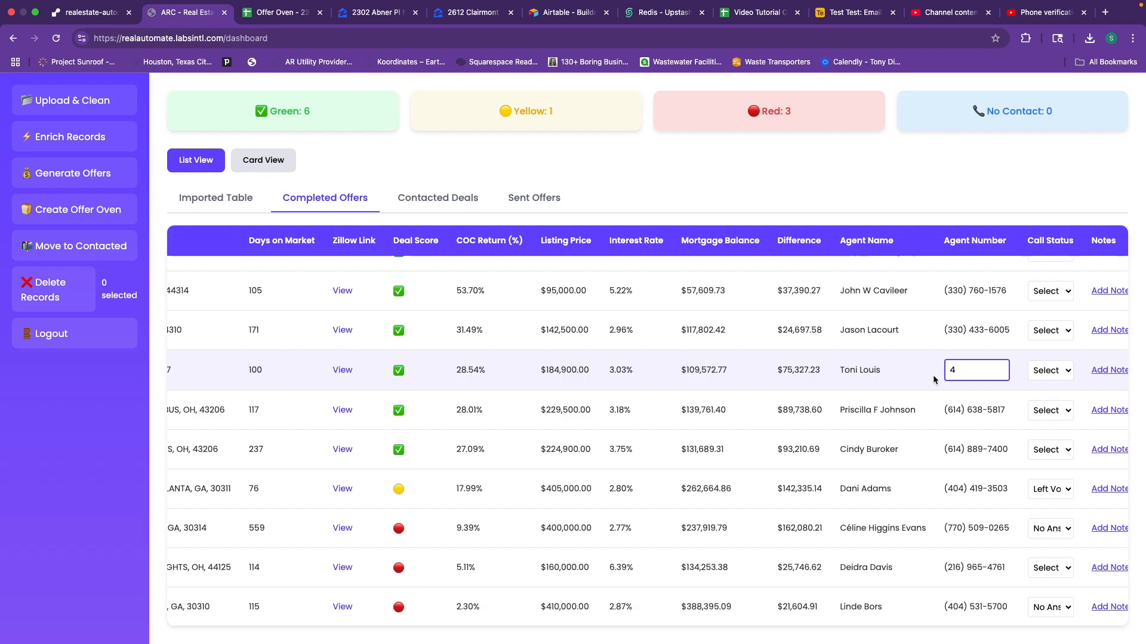
click(889, 367)
scroll(912, 363, right, 6)
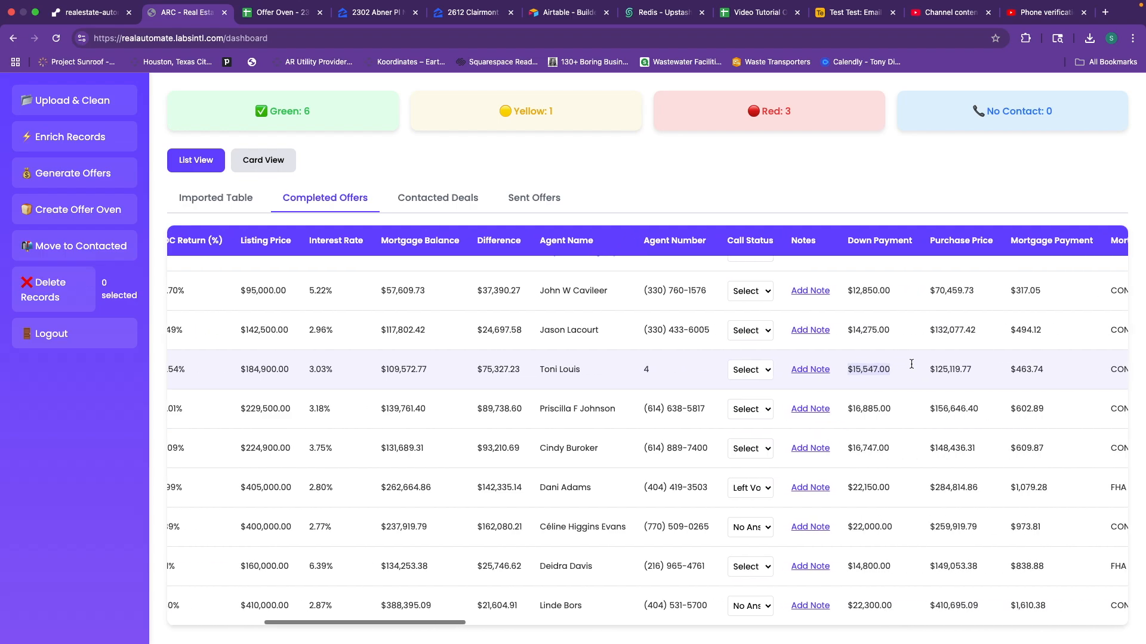
scroll(912, 368, right, 5)
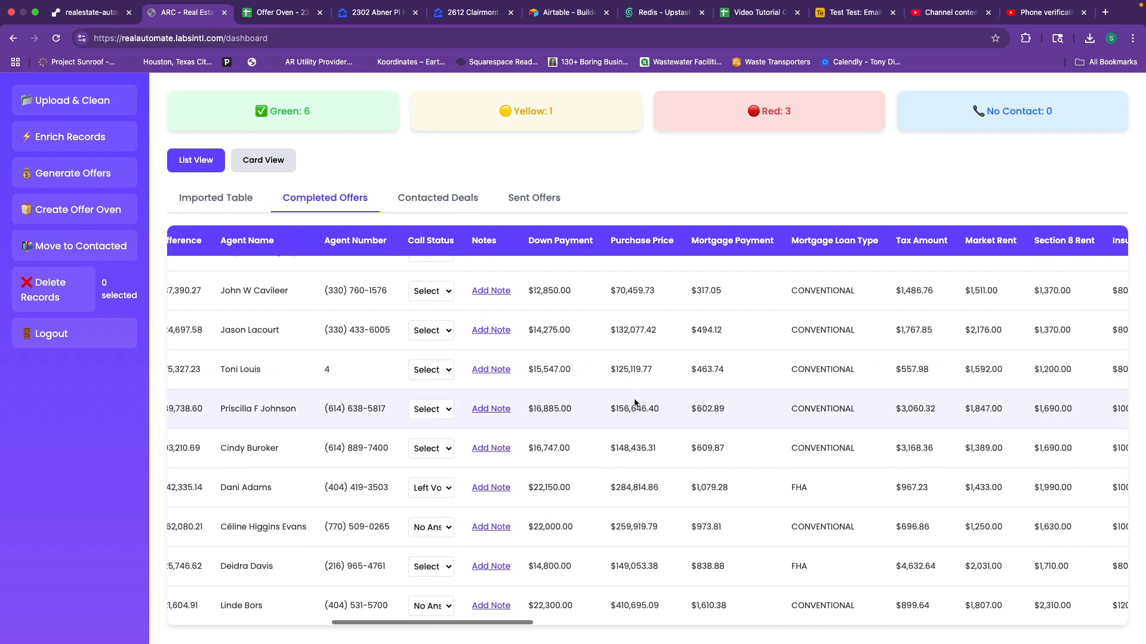
scroll(652, 387, right, 7)
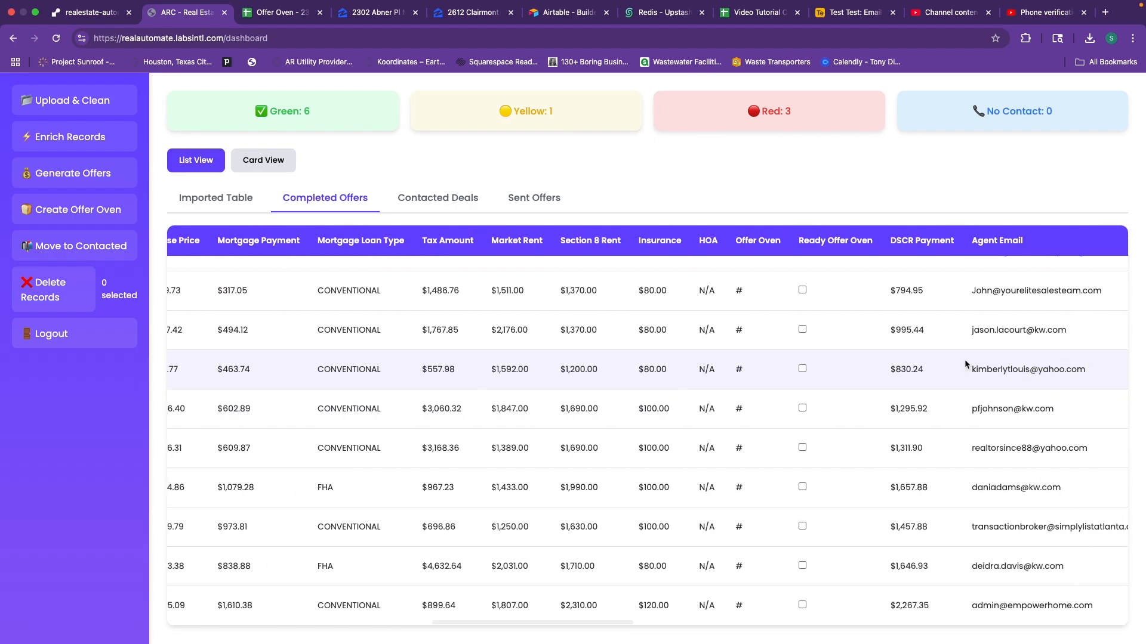
scroll(913, 365, left, 18)
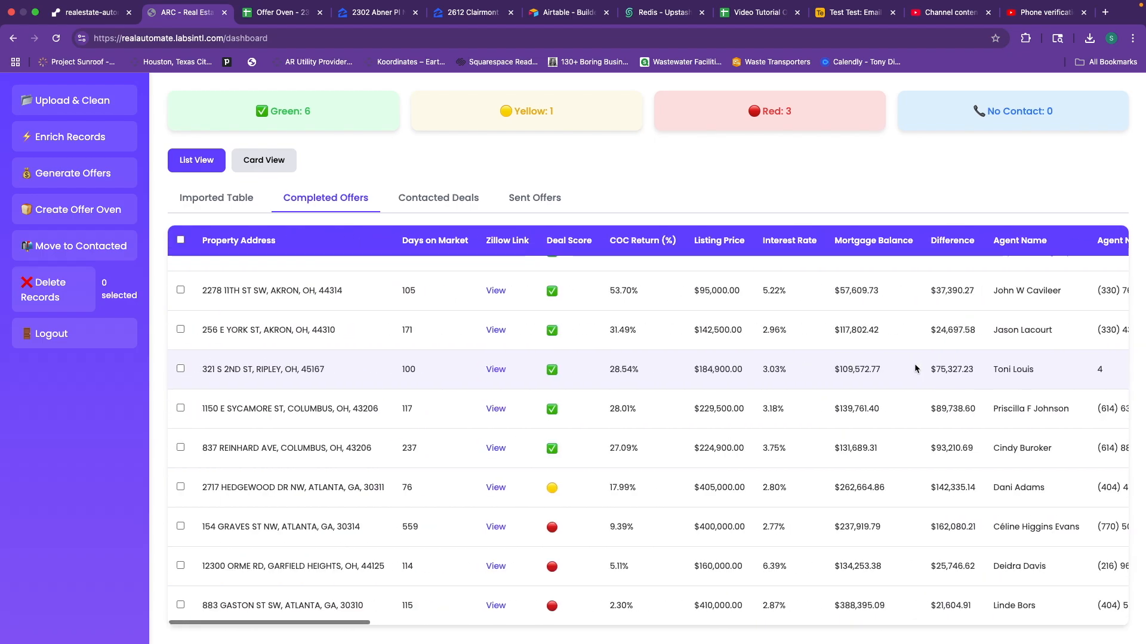
double_click(694, 363)
click(694, 364)
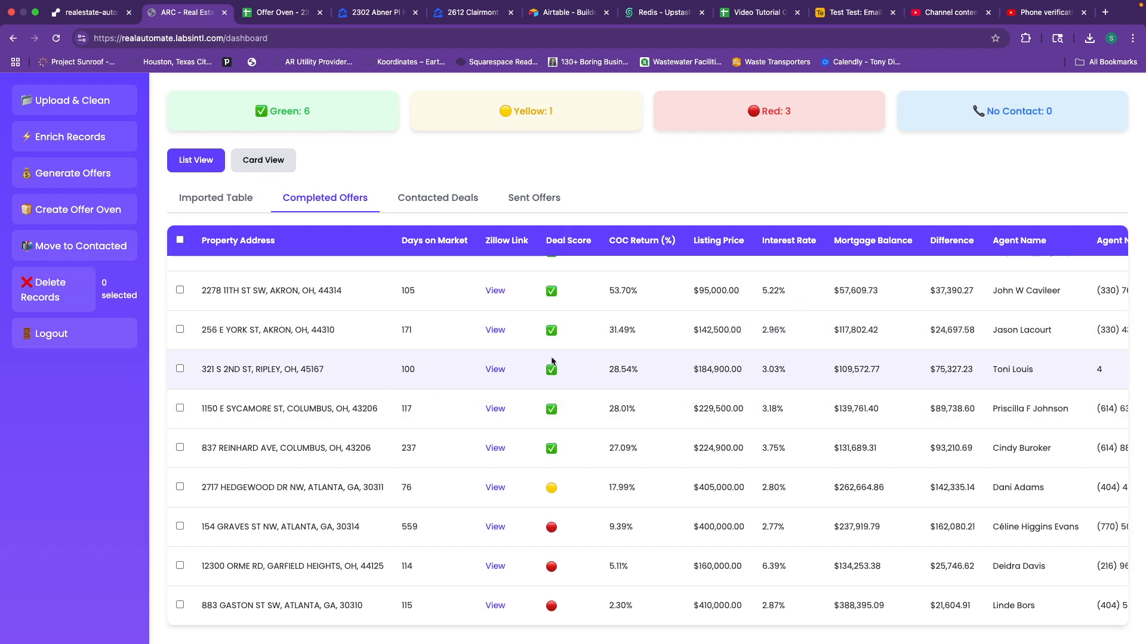
click(180, 369)
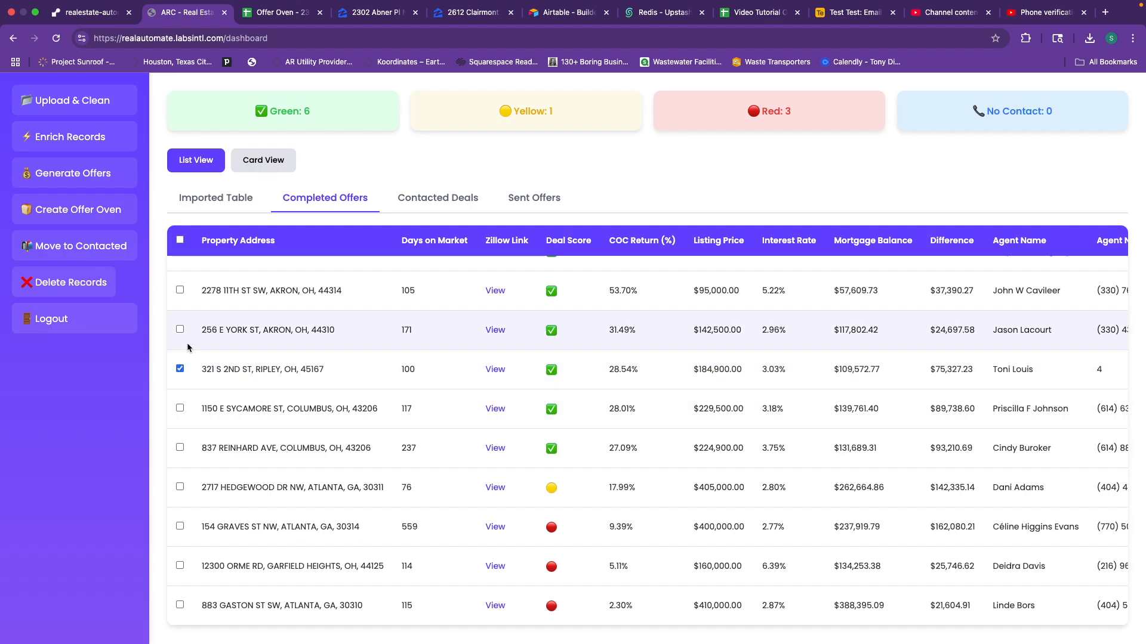
click(81, 285)
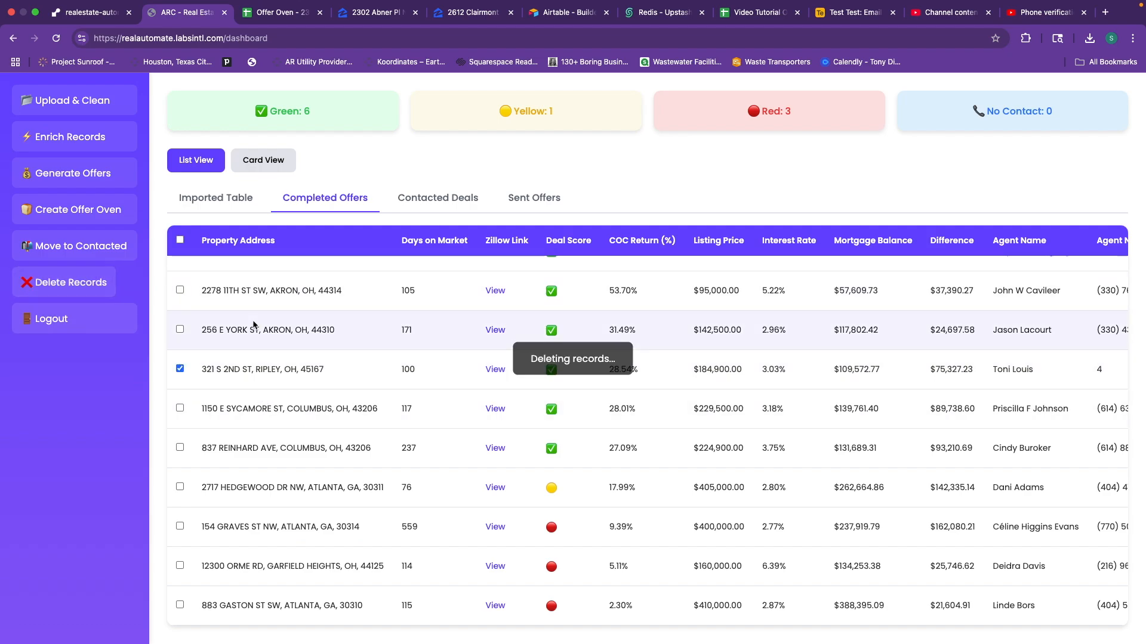